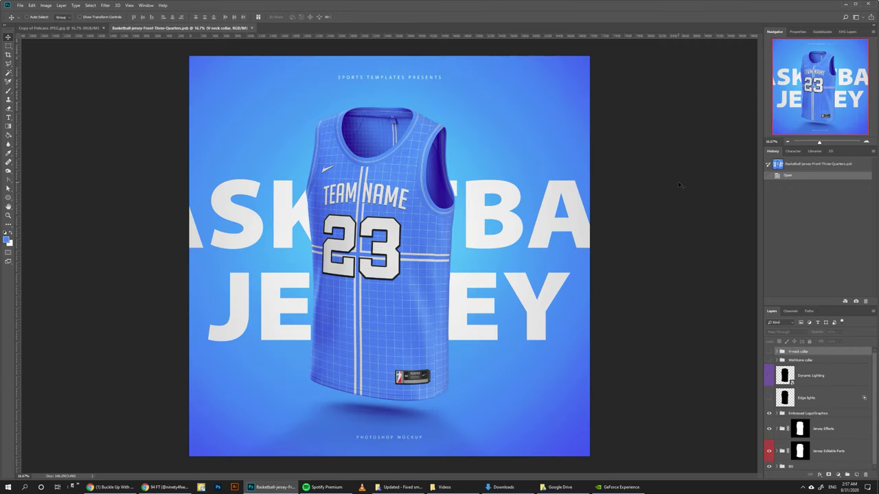
Delete the bright blue color swatch from the Nola library
left_click(815, 153)
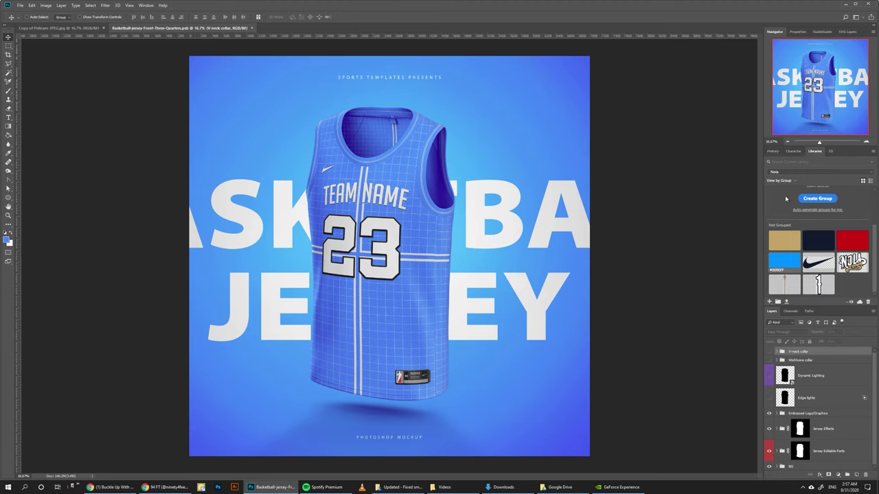
key("Delete")
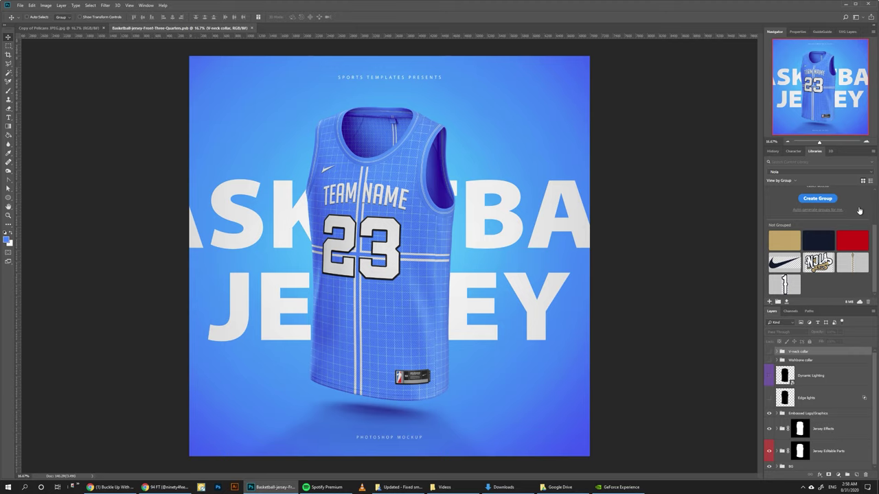
In the Torso group of Jersey Editable Parts, hide the shirt design layer and recolor the Front color layer with the library red
left_click(826, 453)
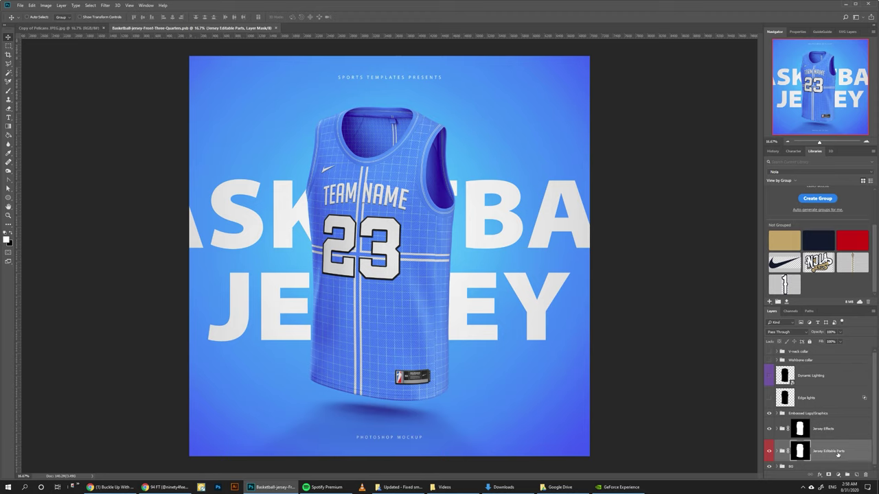
left_click(782, 451)
left_click(804, 458)
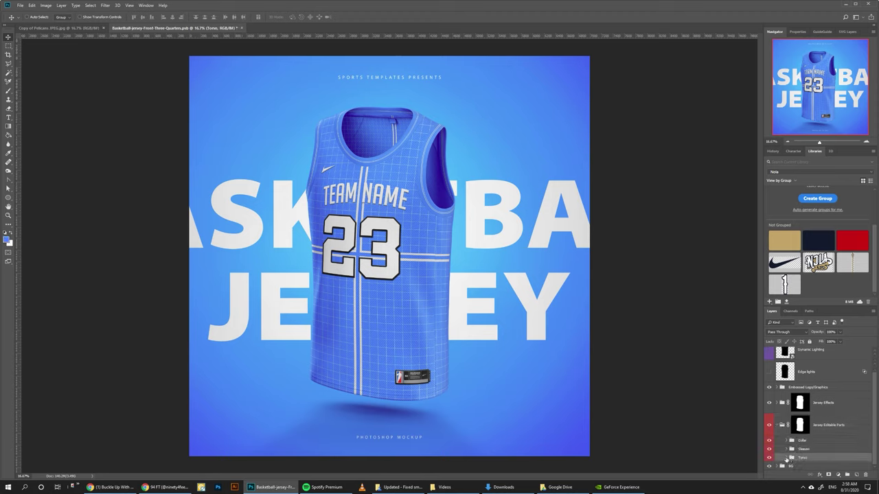
left_click(787, 458)
left_click(832, 431)
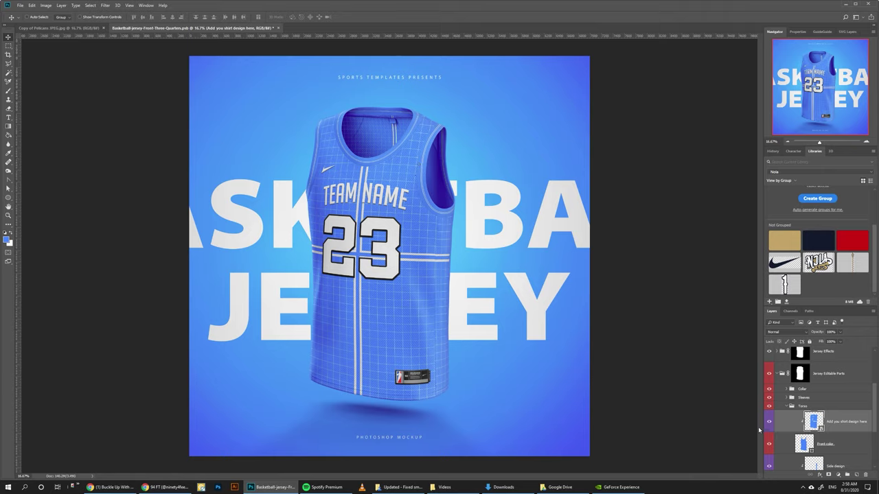
left_click(769, 422)
left_click(804, 445)
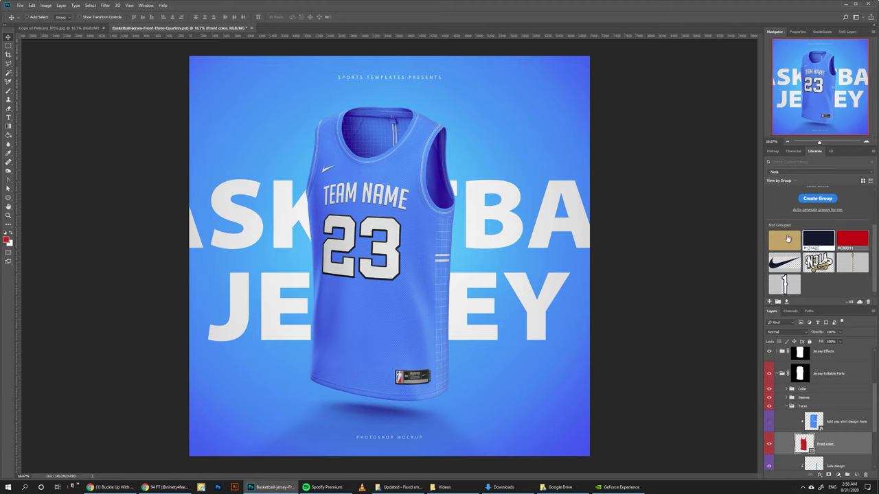
left_click(852, 241)
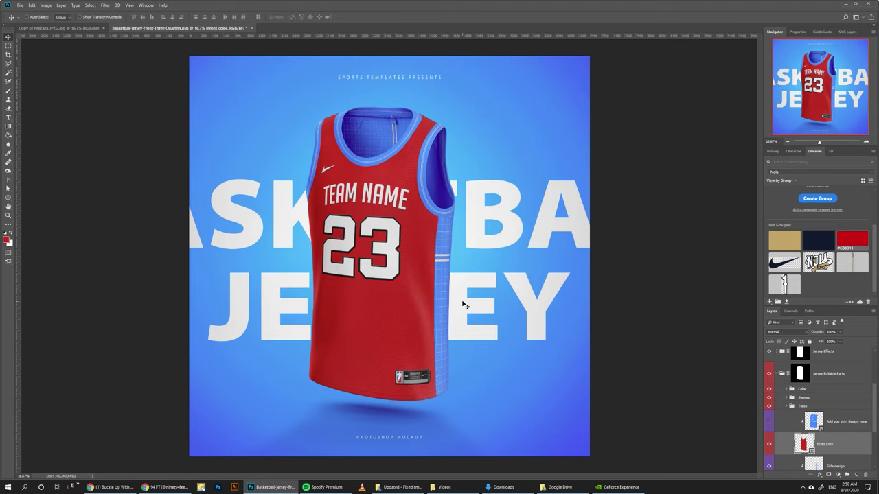
Open the Side design smart object and place the library's gold spear graphic, centered across the width of the strip
scroll(817, 412, "down", 2)
left_click(800, 437)
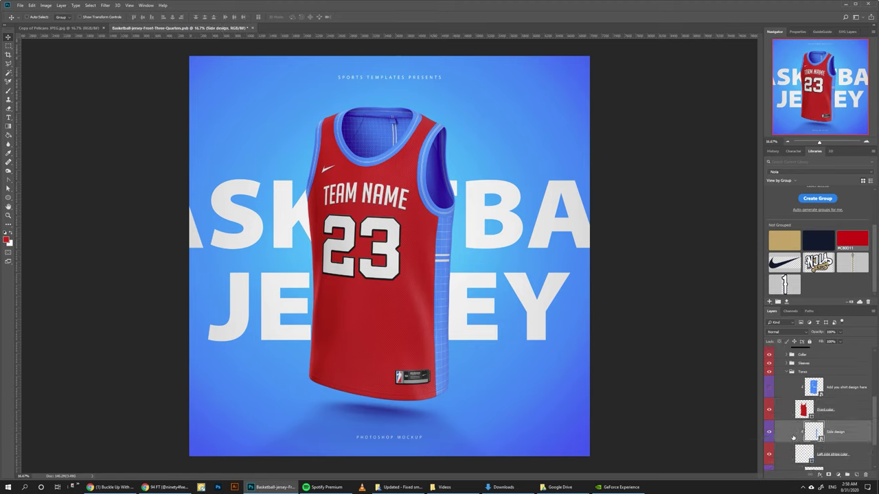
double_click(824, 433)
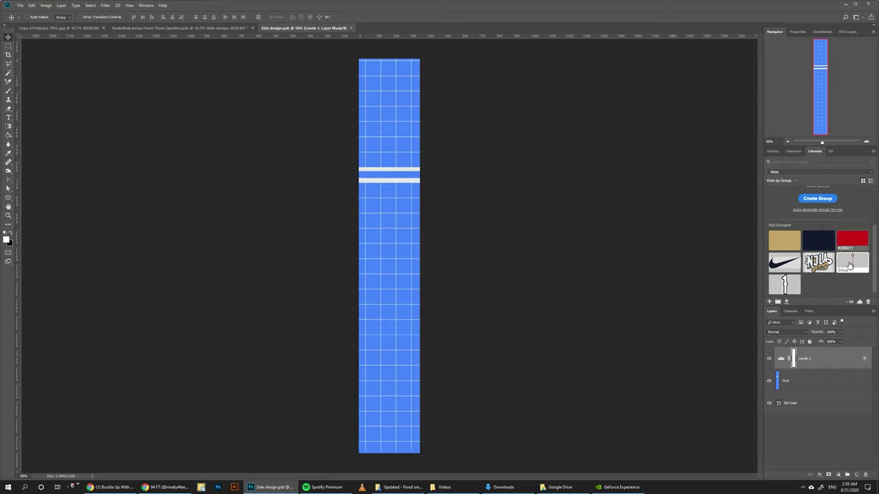
left_click_drag(850, 266, 374, 329)
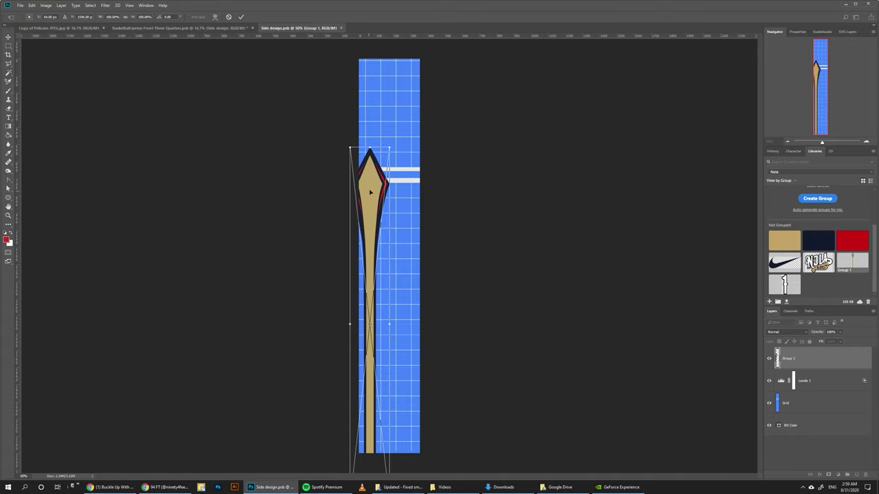
left_click_drag(370, 193, 391, 156)
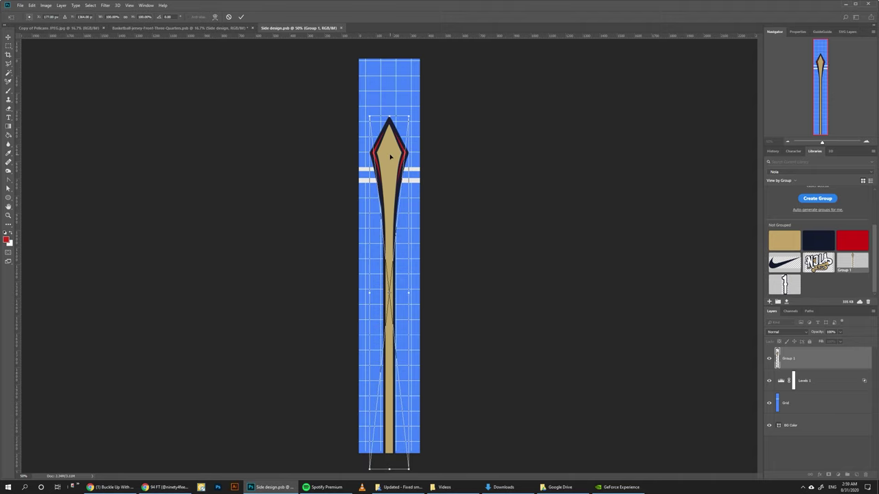
key("Return")
Move the spear graphic's layer below the Levels 1 adjustment and hide the Grid layer
left_click_drag(805, 367, 789, 348)
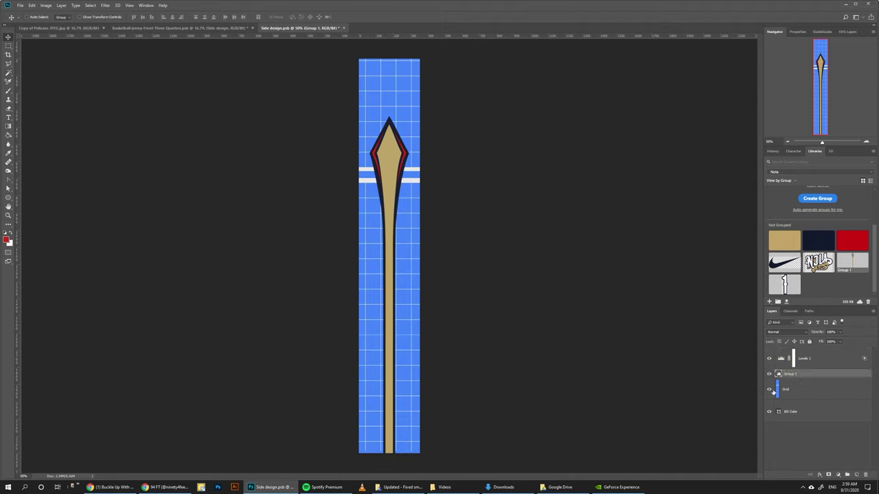
left_click(769, 389)
Fill the side design's BG Color layer with the library red, and save and close the smart object
left_click(805, 412)
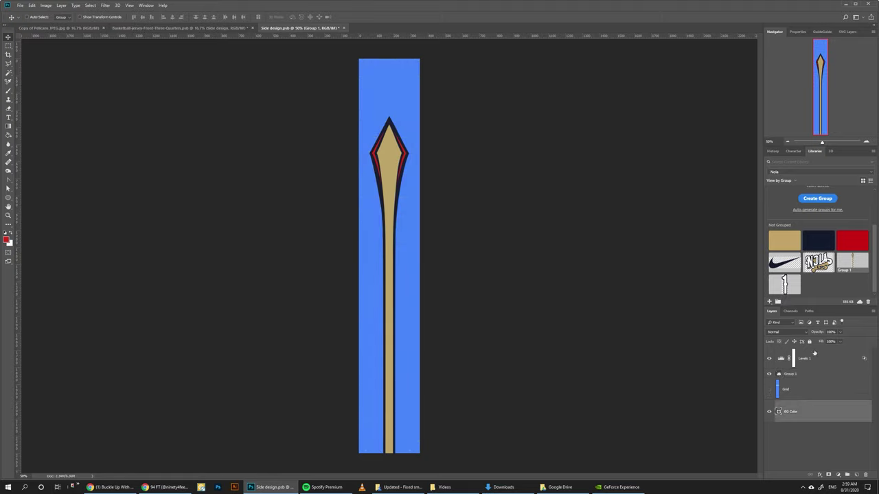
key("alt+BackSpace")
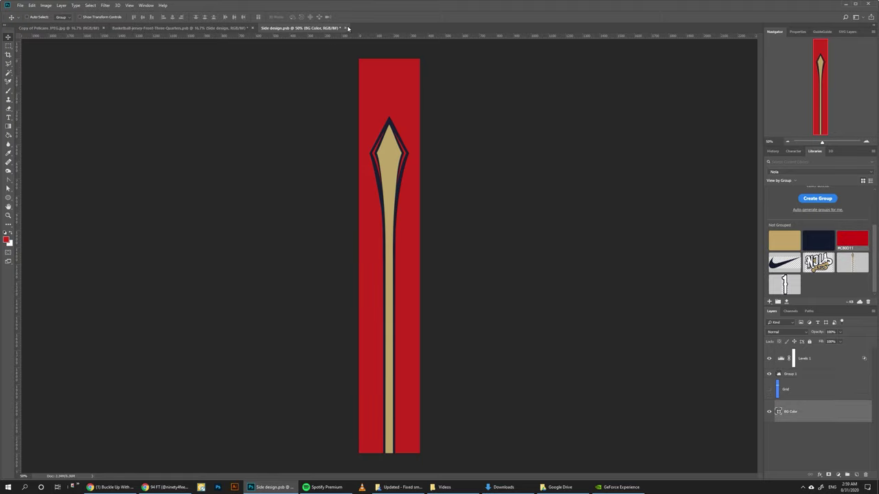
left_click(345, 28)
left_click(410, 179)
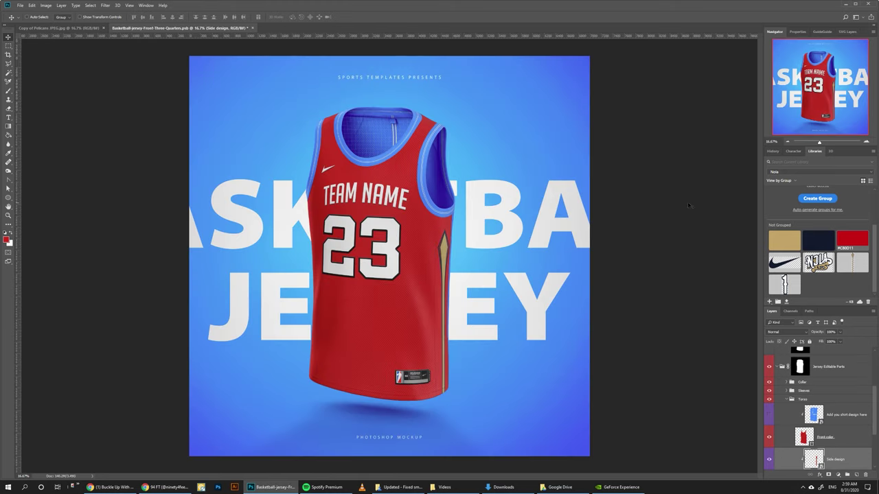
Reopen the Side design smart object, nudge the spear graphic slightly to the left, and save and close it
left_click_drag(815, 89, 823, 83)
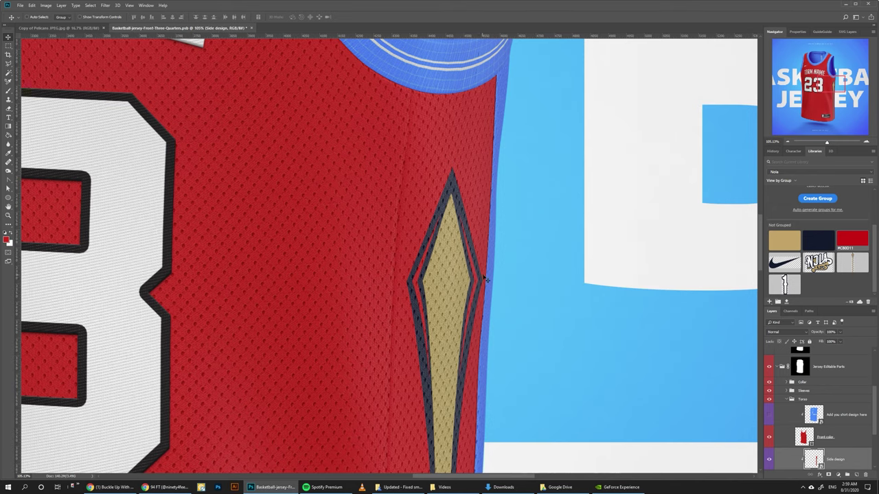
double_click(813, 459)
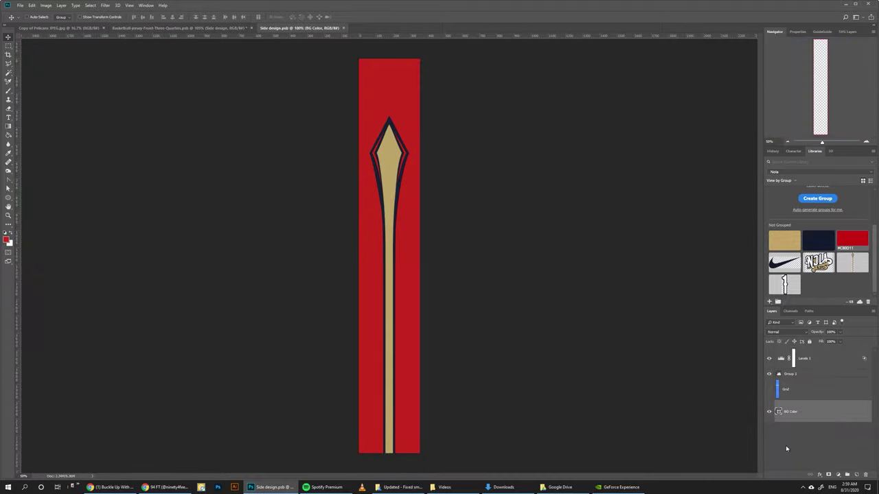
left_click(793, 373)
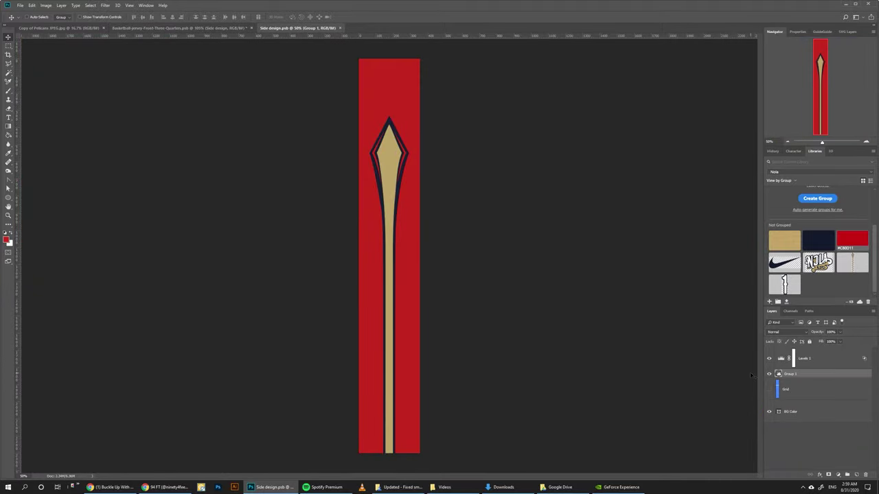
key("Left")
key("Left")
key("Left")
key("Left")
key("Left")
key("Left")
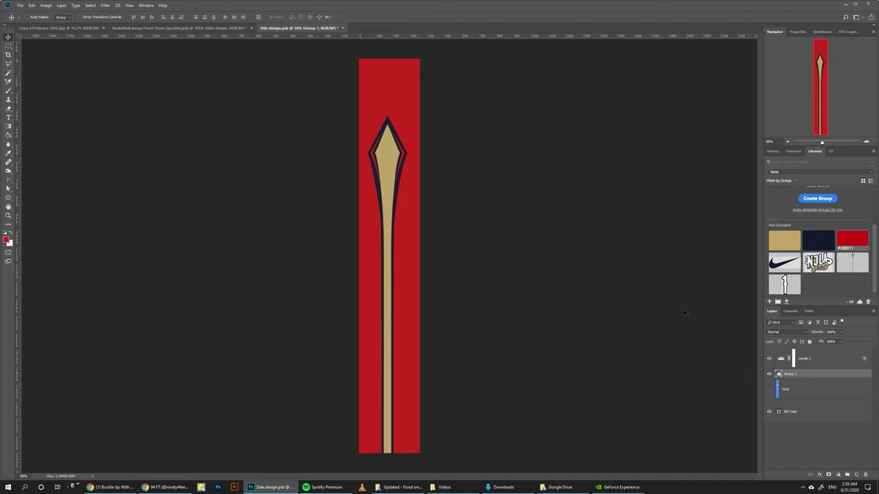
left_click(342, 27)
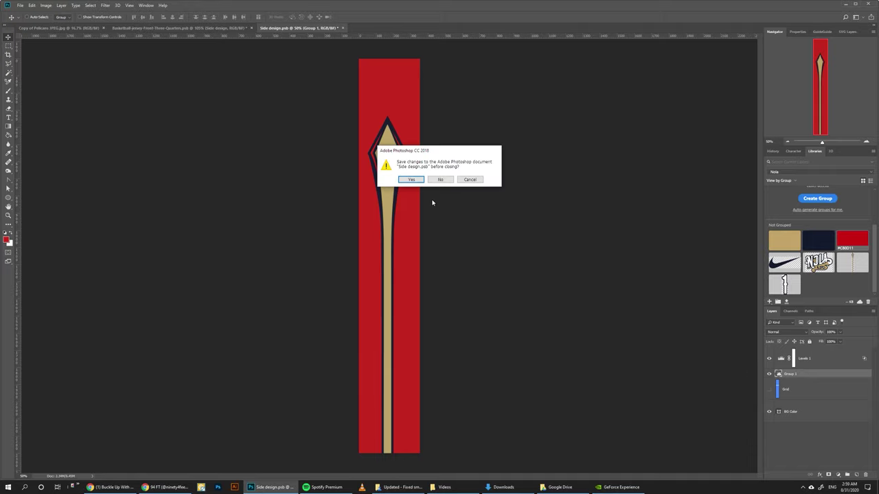
left_click(416, 180)
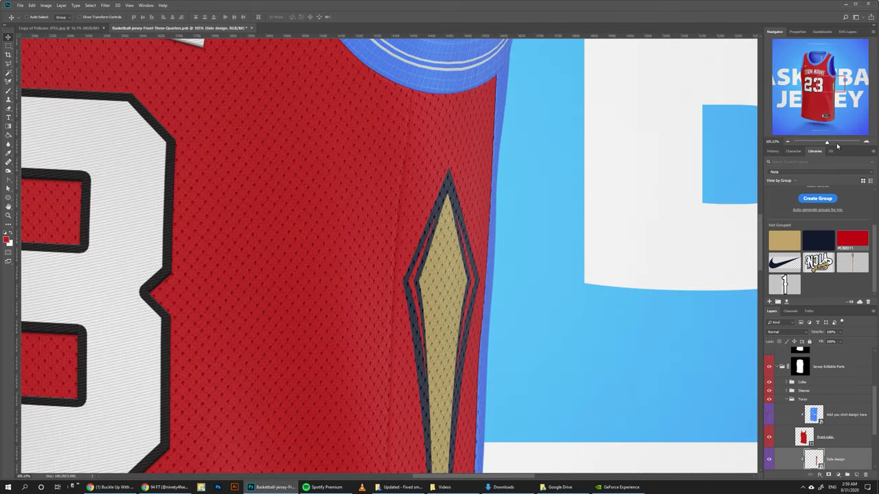
Recolor the Back layer in the Torso group with the library red
left_click_drag(827, 142, 820, 142)
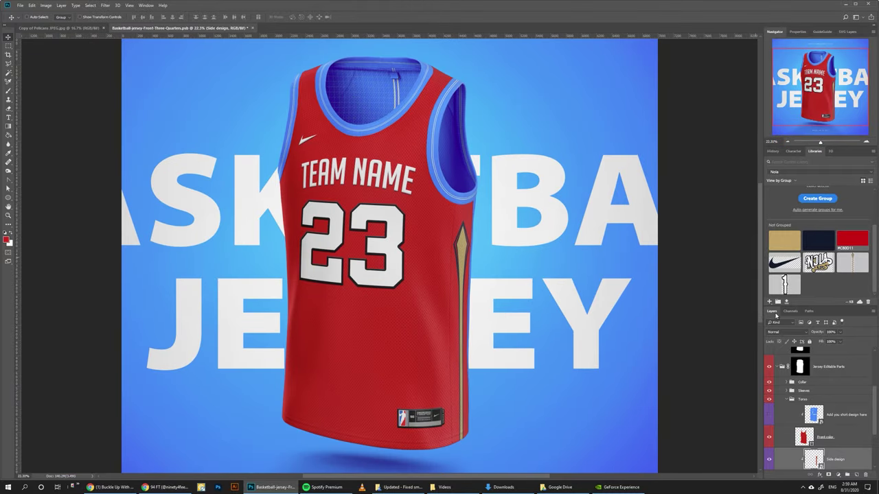
scroll(829, 437, "down", 3)
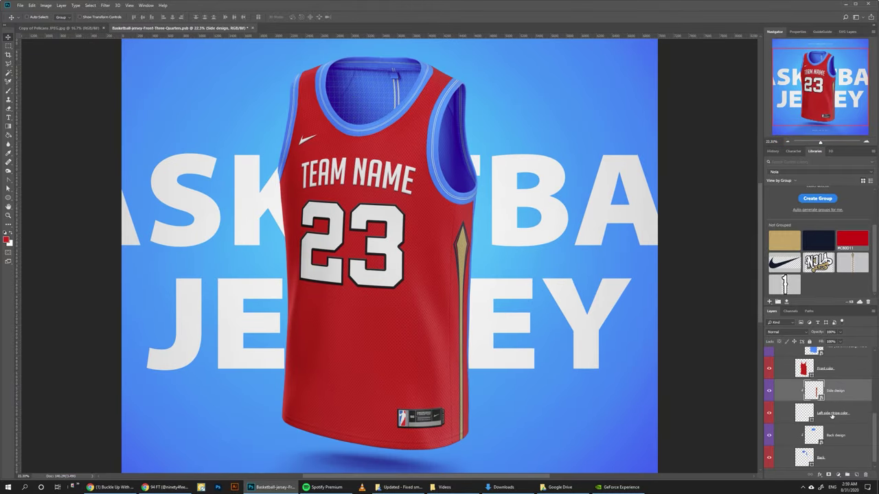
left_click(831, 416)
scroll(831, 415, "down", 1)
left_click(830, 451)
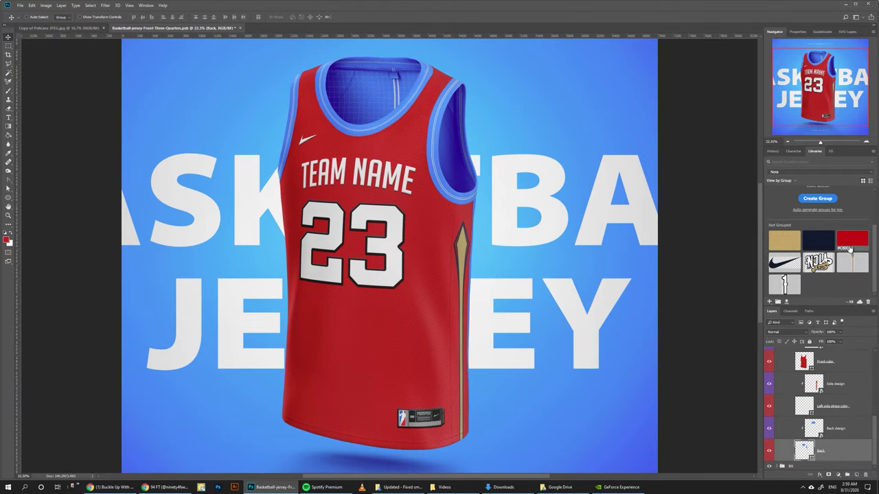
left_click_drag(849, 249, 434, 159)
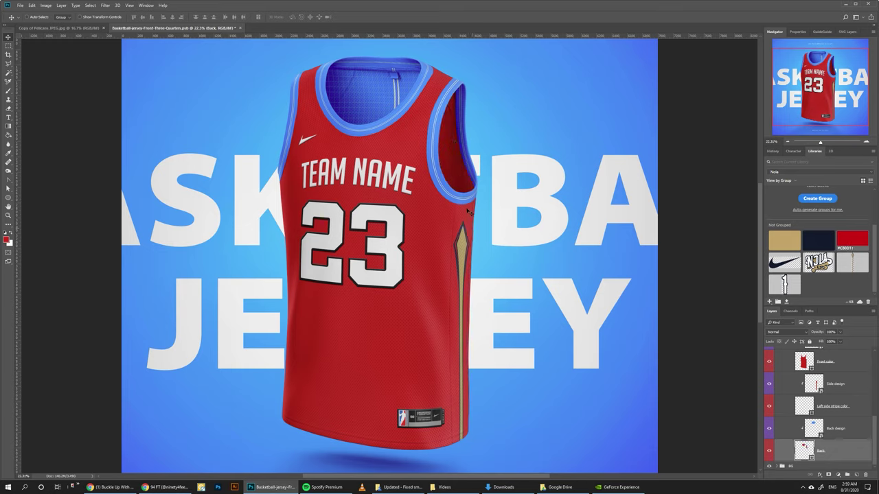
Open the Back design smart object and hide its Grid layer to reveal the NBA and Nike label artwork
left_click(818, 428)
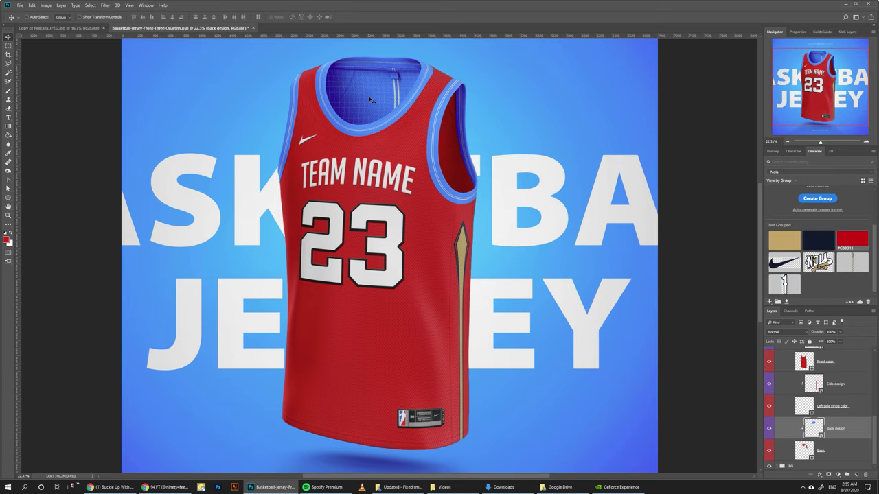
double_click(815, 429)
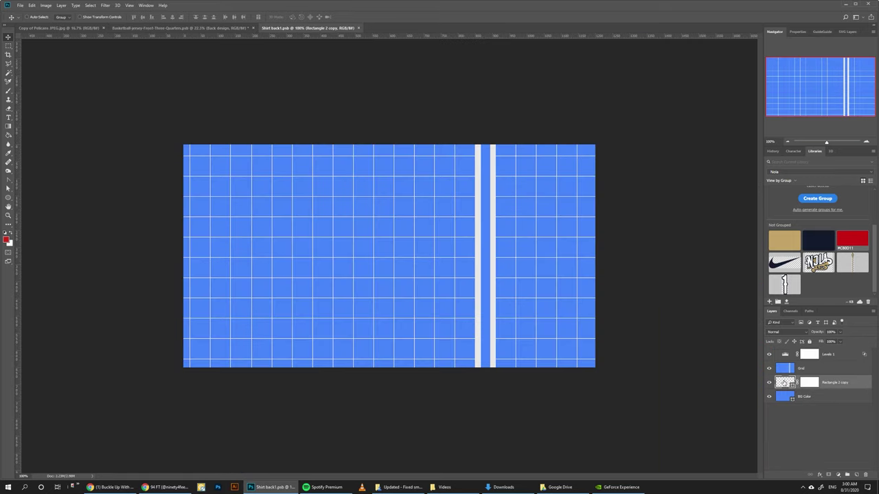
left_click(769, 369)
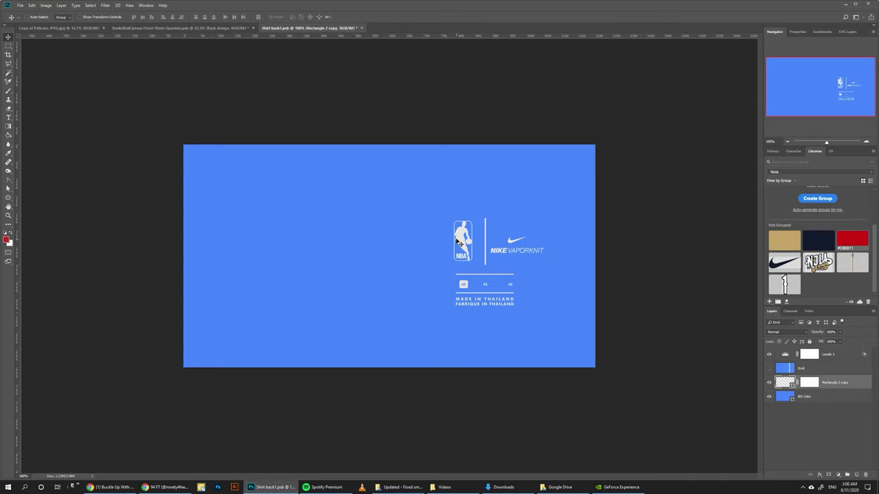
key("a")
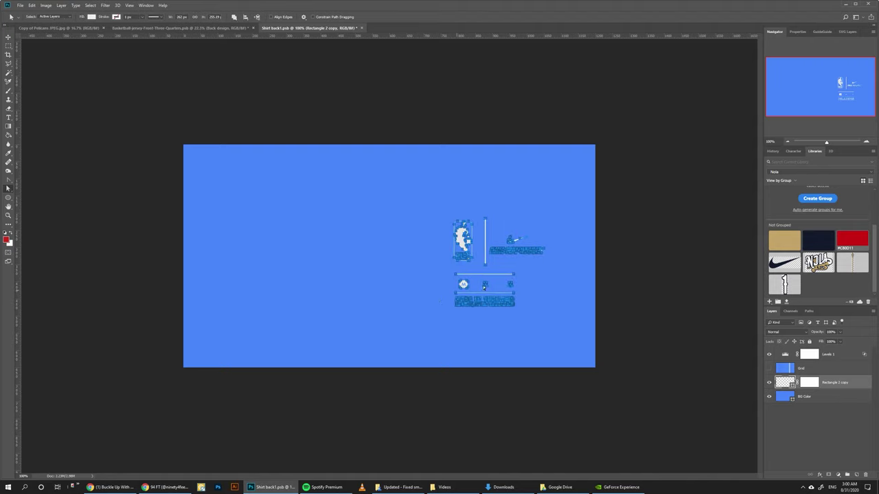
key("v")
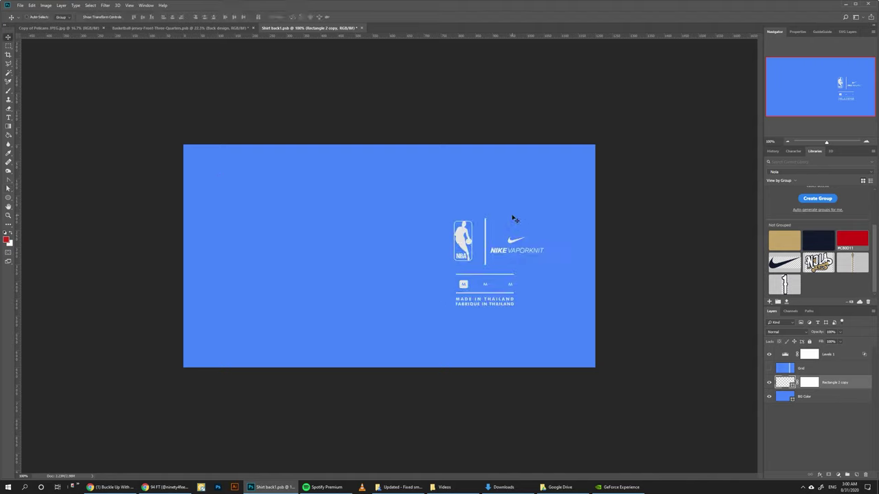
Recolor the back design's BG Color layer with the library red, and save and close the smart object
left_click(807, 397)
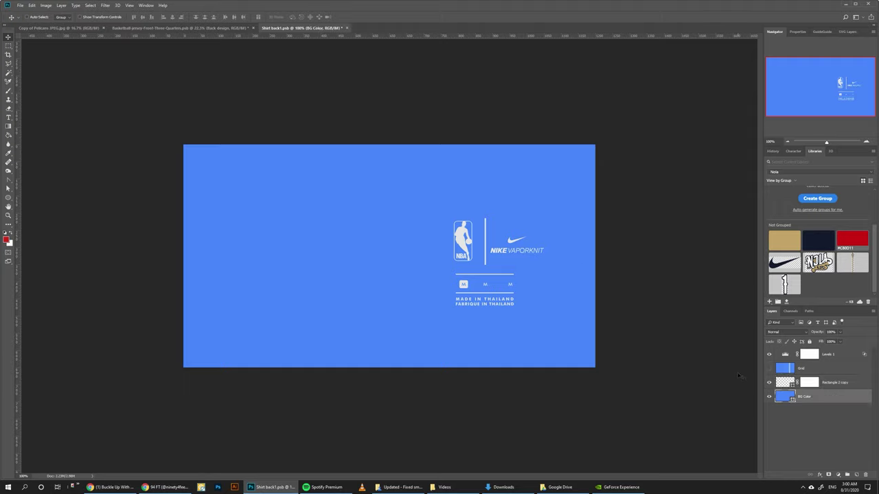
left_click(852, 239)
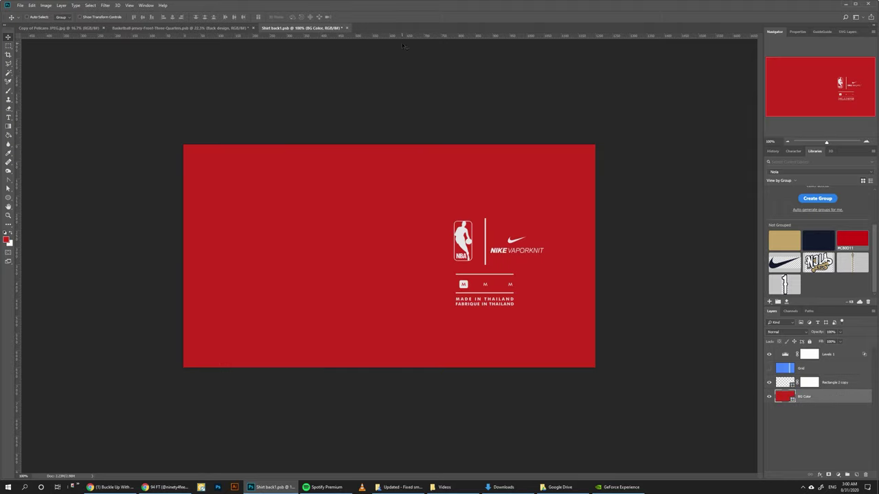
left_click(347, 28)
left_click(411, 178)
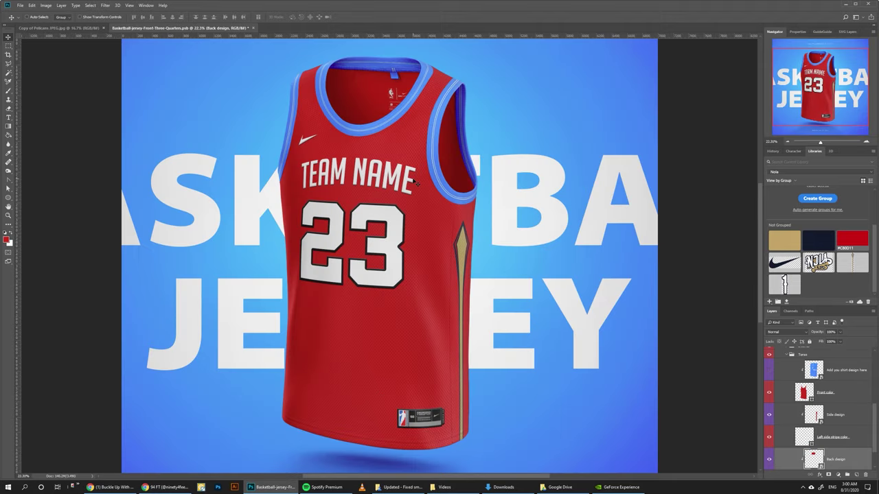
Open the Label design smart object for the tag at the back of the jersey's collar
left_click_drag(811, 81, 816, 58)
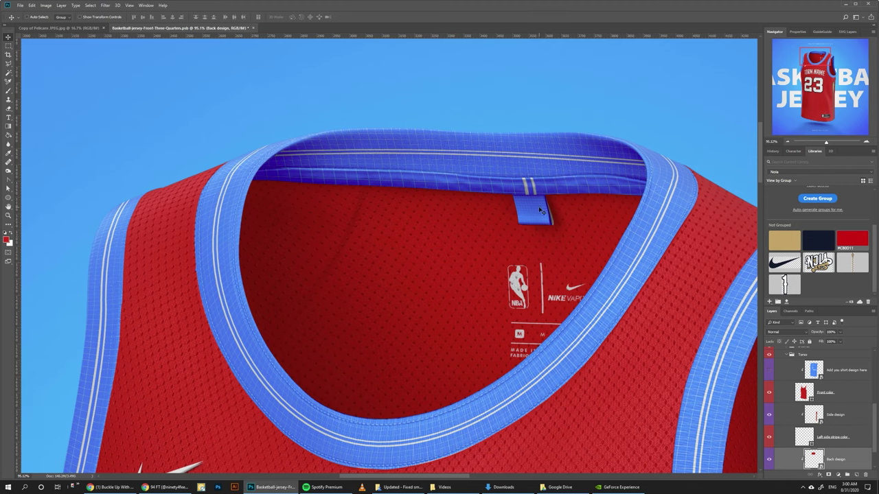
scroll(828, 439, "up", 3)
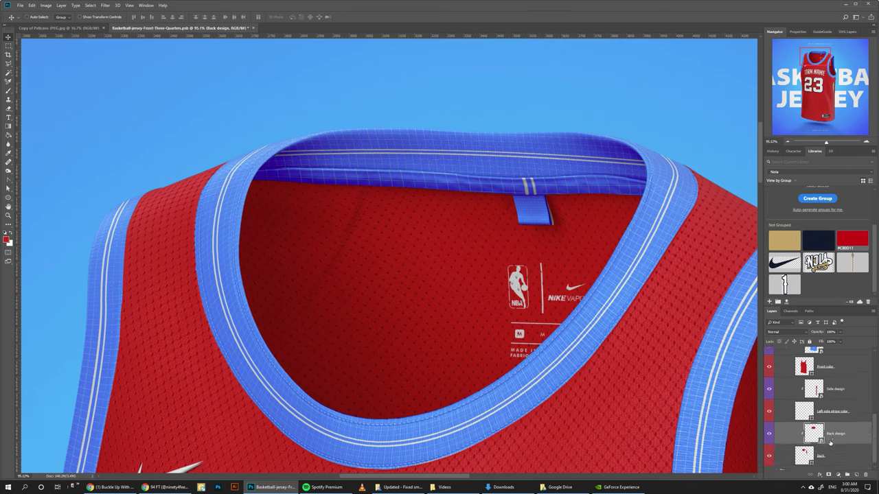
left_click(785, 406)
scroll(810, 412, "down", 5)
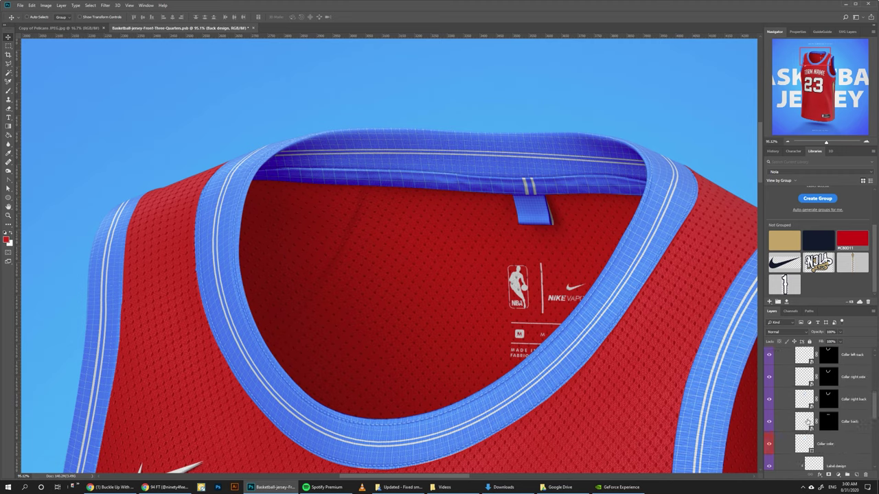
left_click(830, 381)
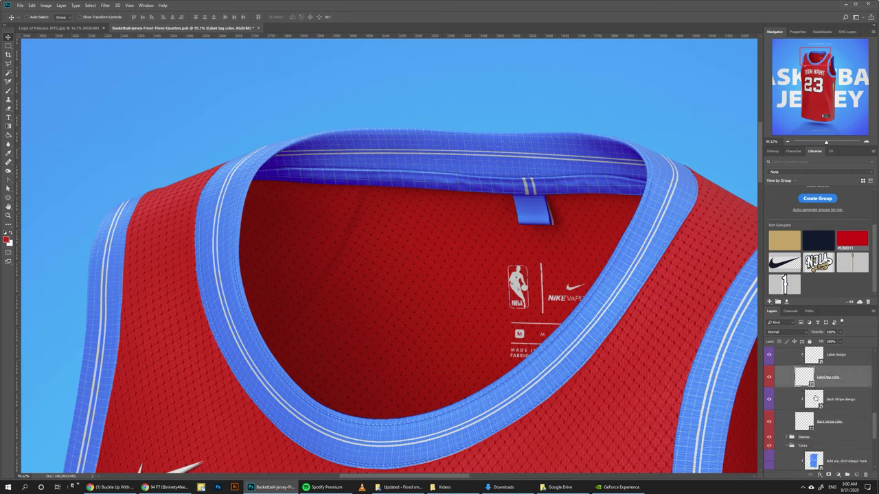
scroll(810, 390, "up", 1)
scroll(811, 389, "up", 1)
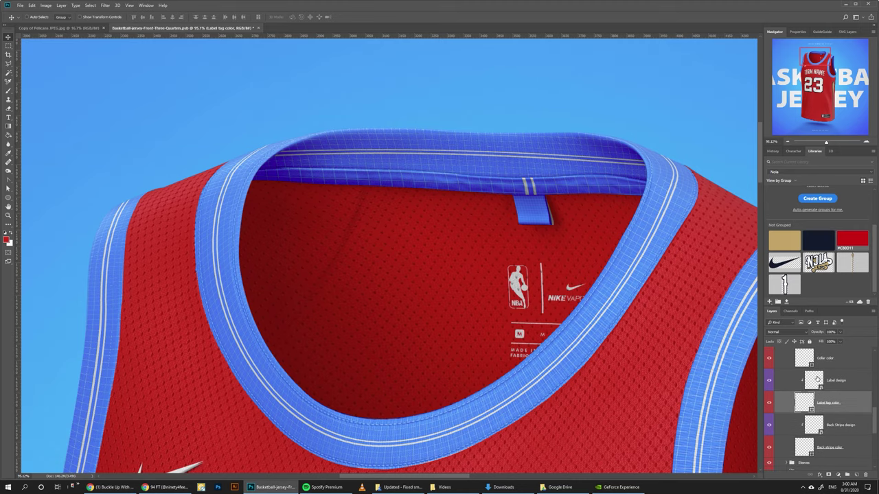
left_click(814, 380)
double_click(814, 380)
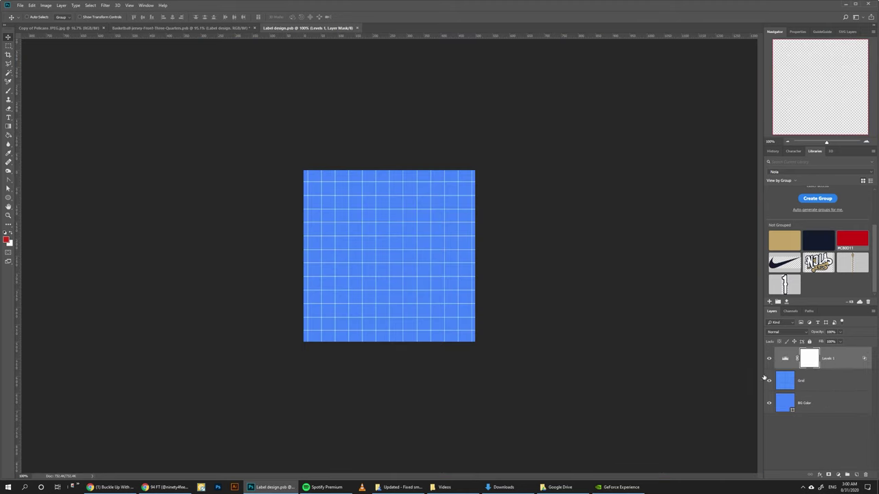
Hide the label design's Grid layer and recolor its BG Color layer with the library red
left_click(769, 381)
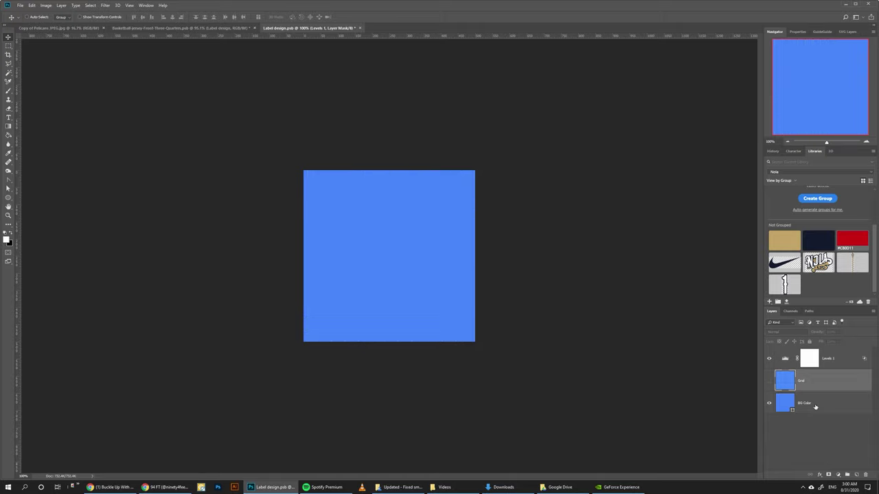
left_click(810, 403)
left_click(852, 239)
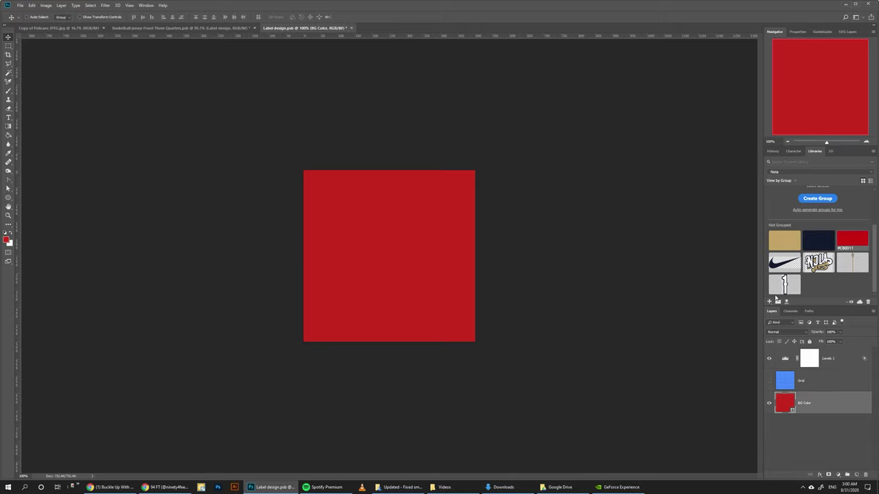
Place the library's navy Nike swoosh on the label, scale it to about 88%, and save and close the smart object
left_click_drag(777, 264, 354, 257)
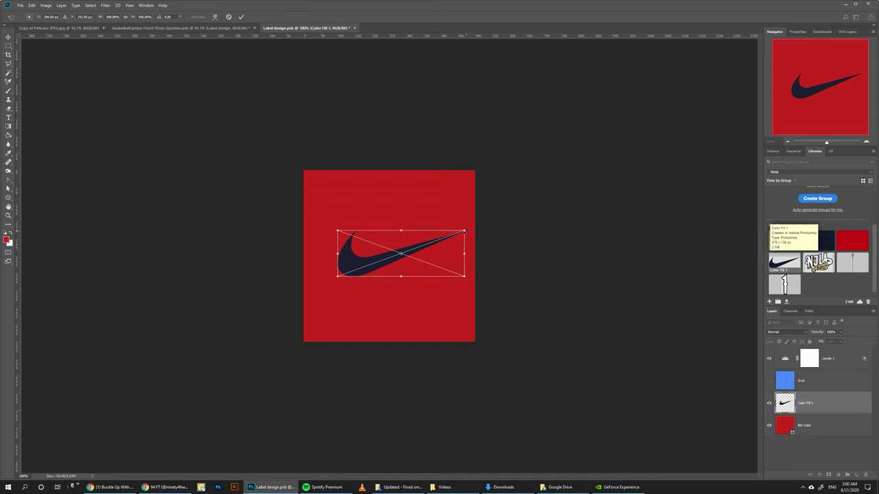
left_click_drag(465, 231, 454, 236)
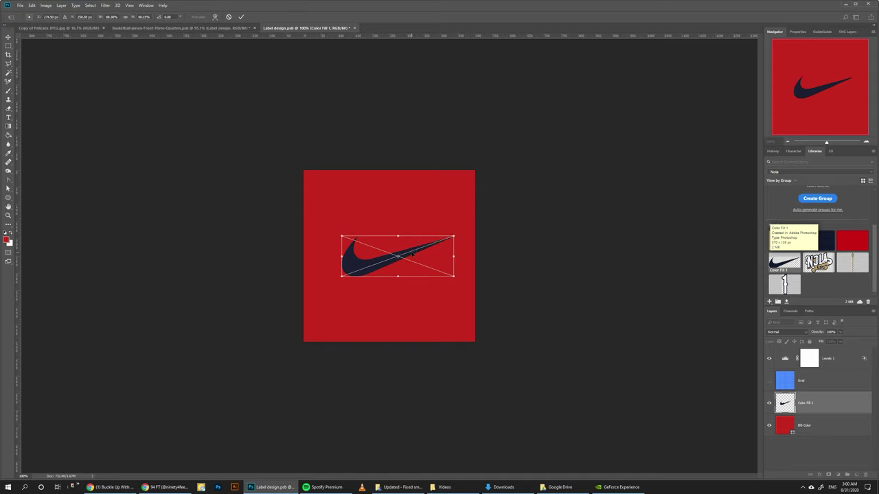
key("Return")
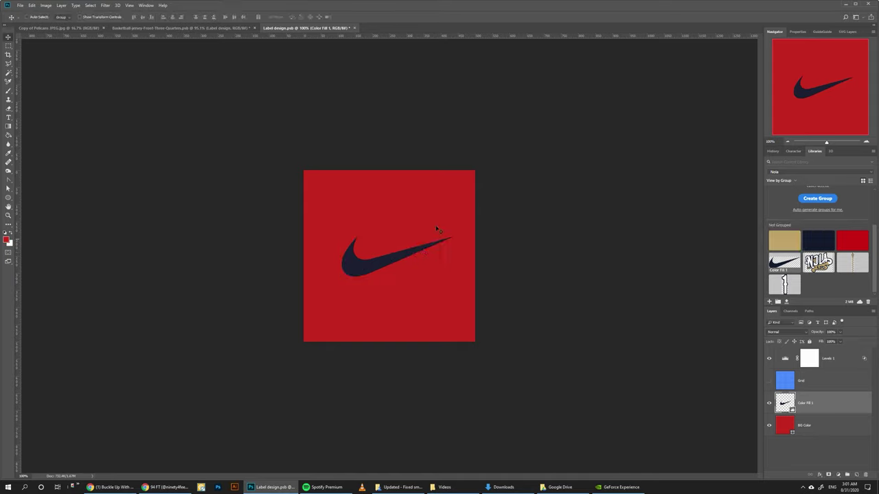
left_click(355, 29)
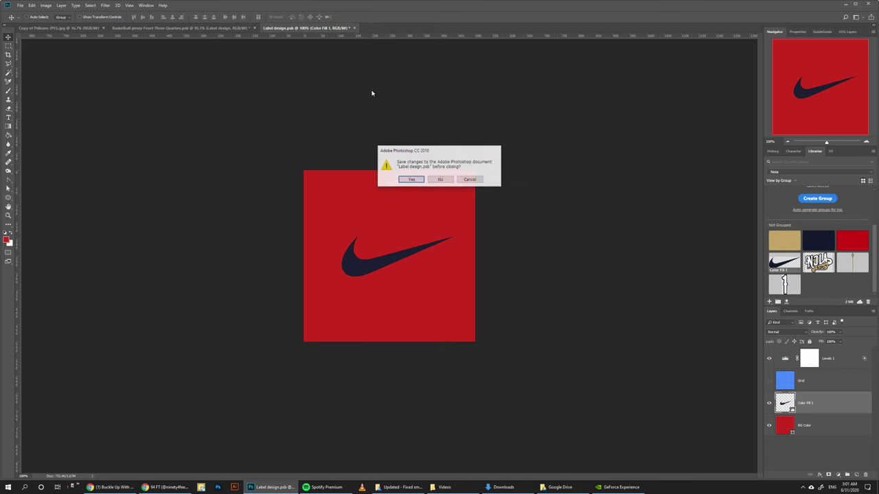
left_click(412, 178)
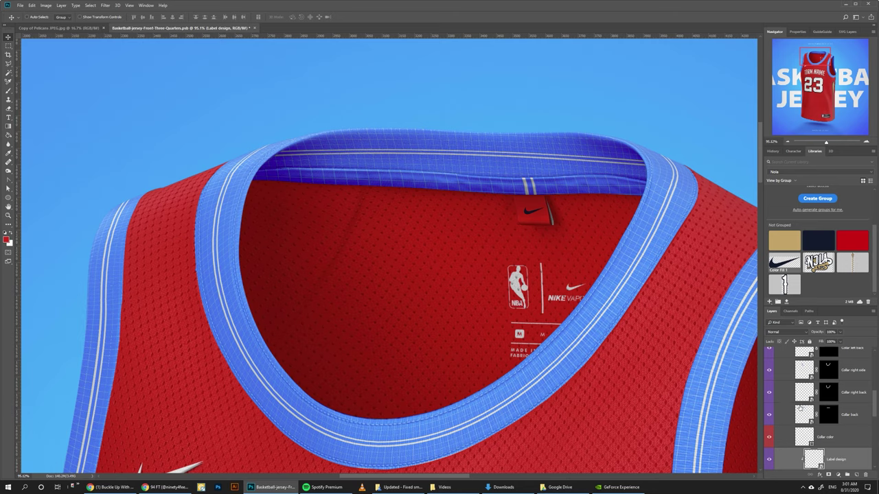
Recolor the Label tag color layer with the library red
scroll(815, 427, "down", 1)
left_click(808, 450)
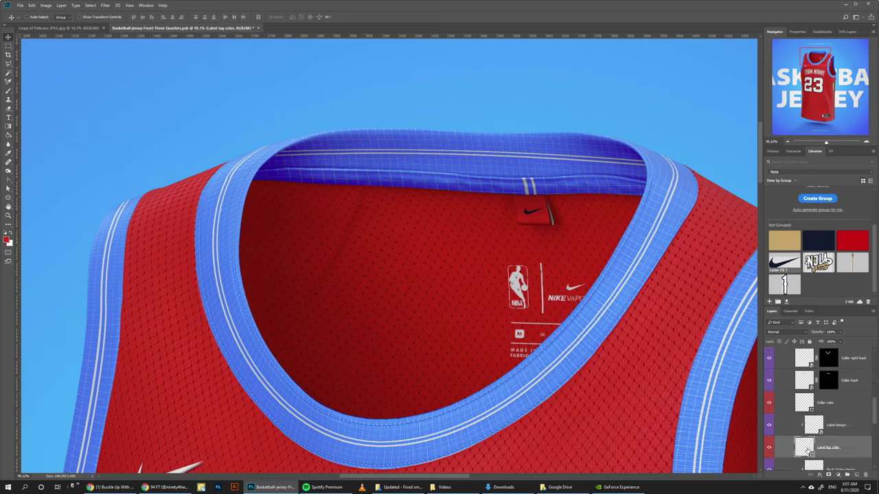
left_click(851, 237)
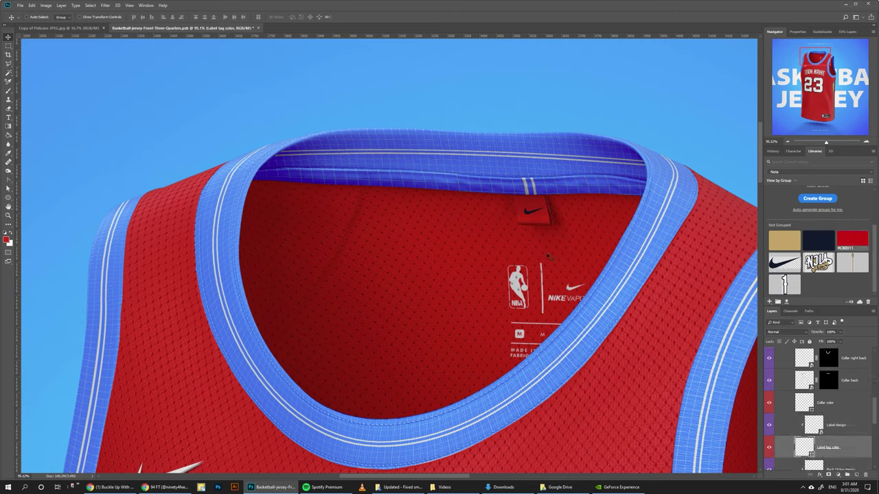
Hide the Back Stripe design layer so the inner neck stripe shows only its base color
scroll(848, 420, "down", 3)
left_click(846, 424)
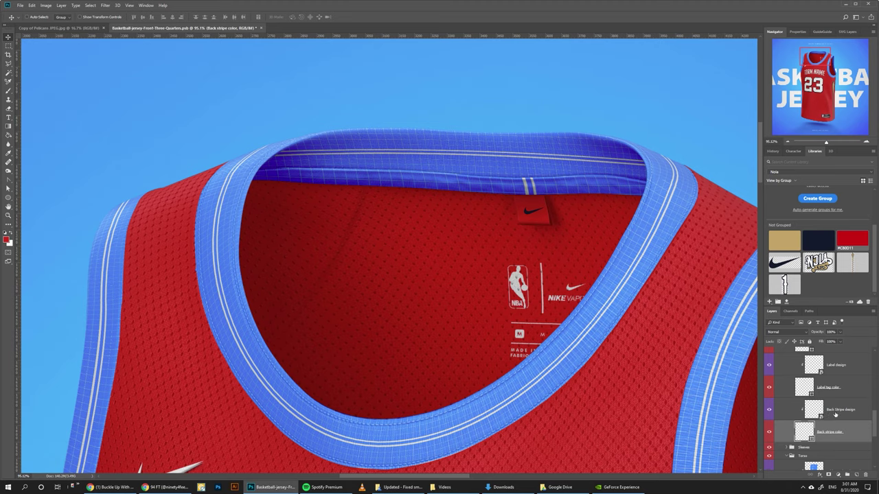
left_click(834, 416)
left_click(768, 412)
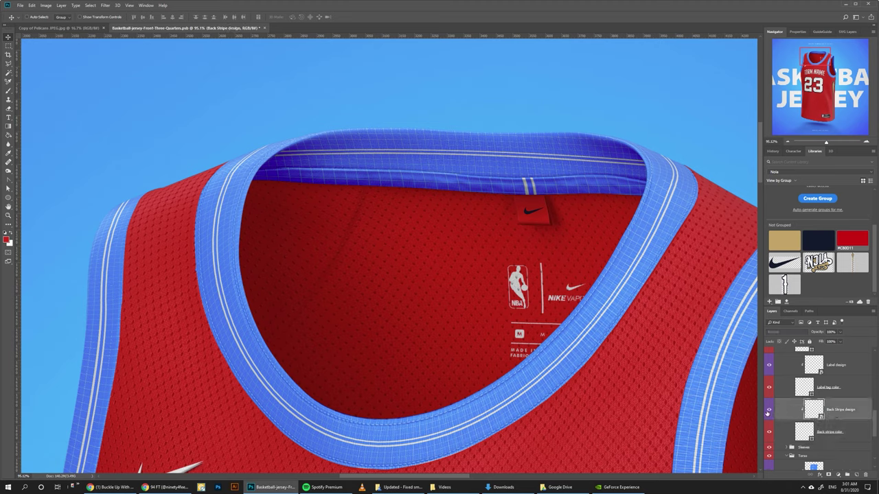
Set the Back stripe color layer to the near-white f7f7f7
left_click(801, 434)
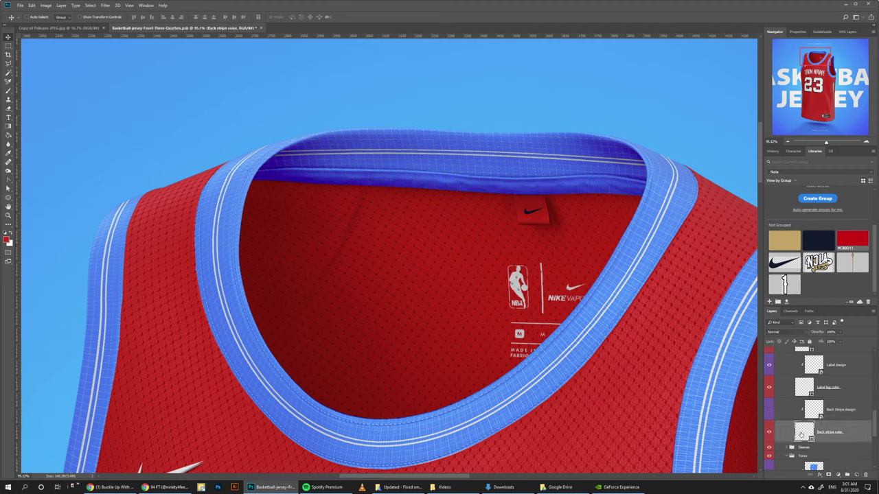
double_click(804, 431)
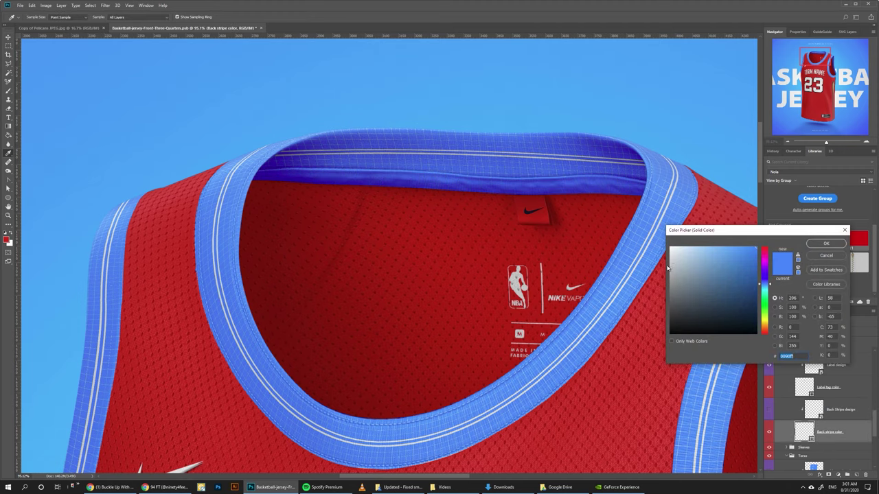
left_click(671, 248)
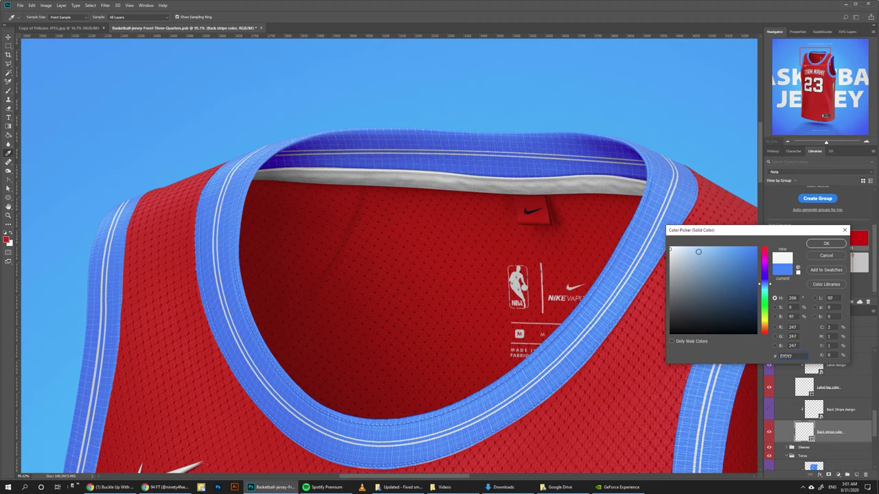
left_click(827, 243)
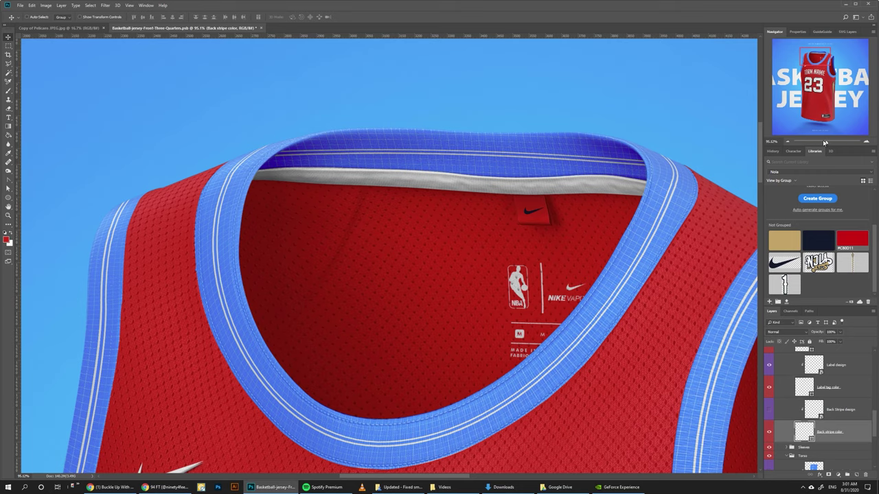
Open the smart object of the Collar left side layer
left_click_drag(825, 142, 822, 142)
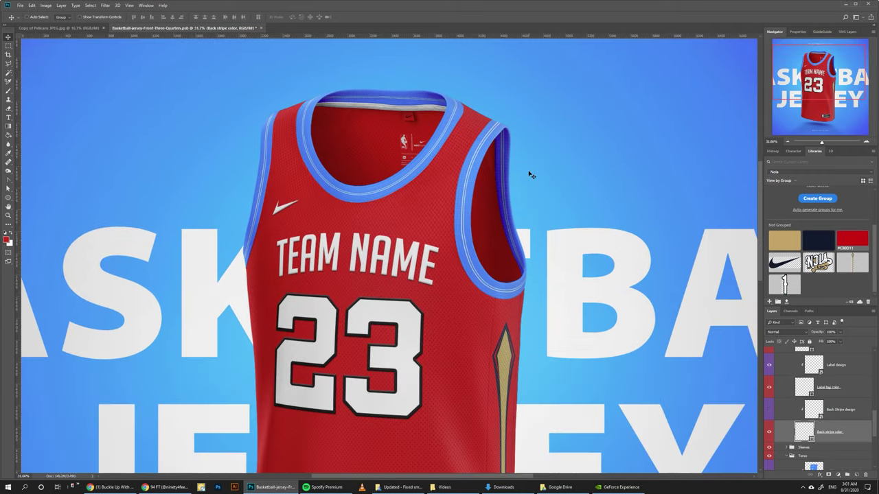
scroll(530, 175, "up", 3)
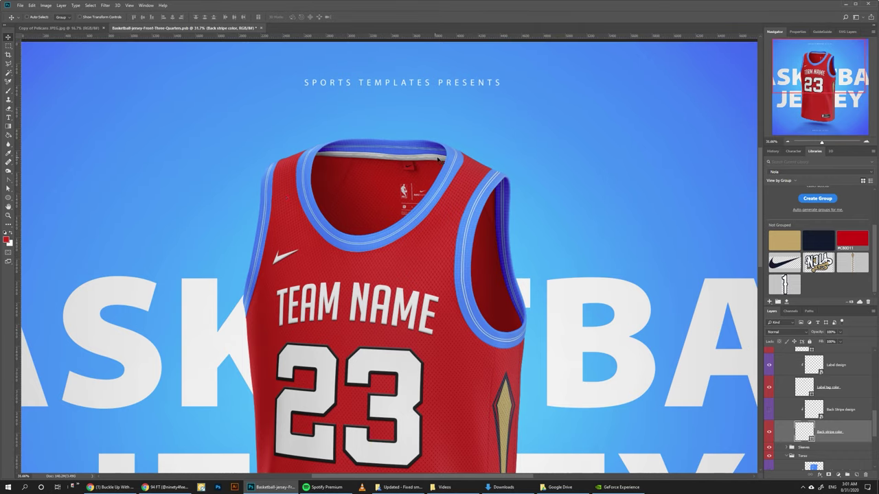
scroll(835, 405, "down", 5)
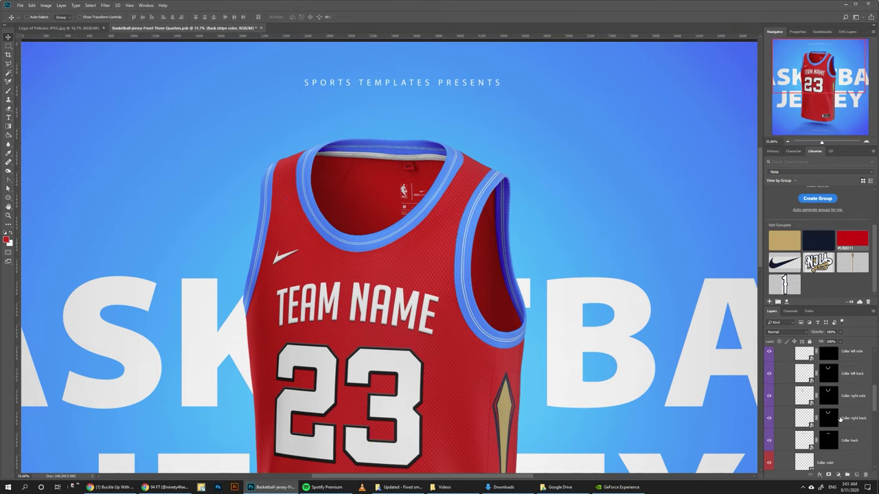
scroll(839, 415, "up", 1)
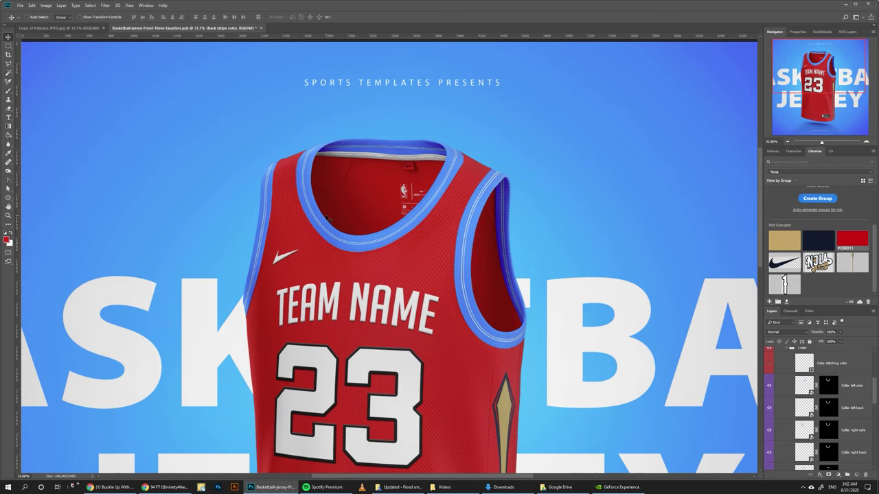
left_click(129, 5)
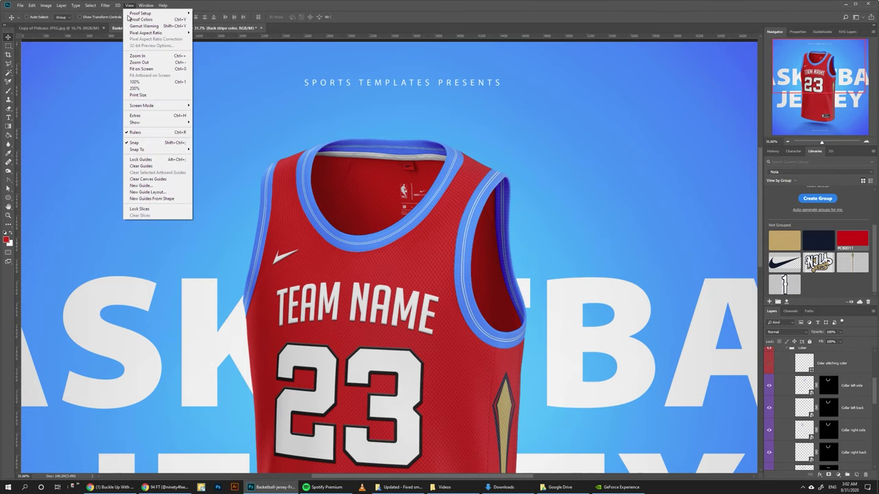
left_click(135, 82)
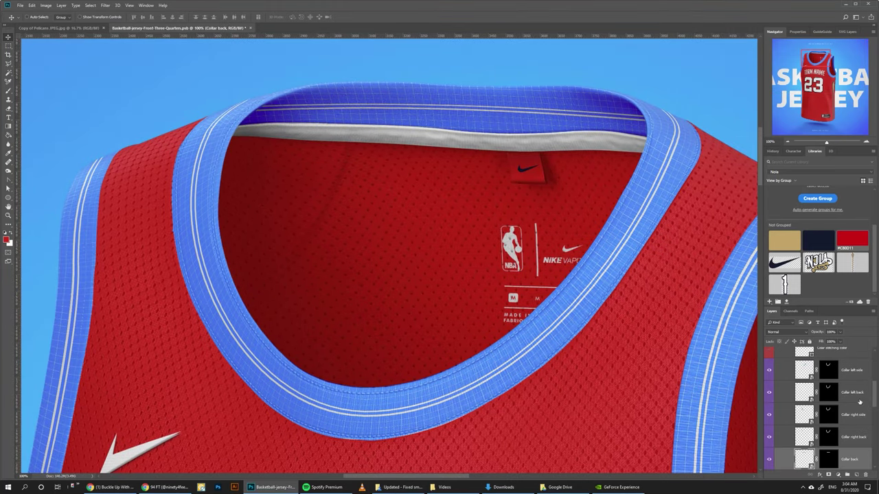
left_click(850, 372)
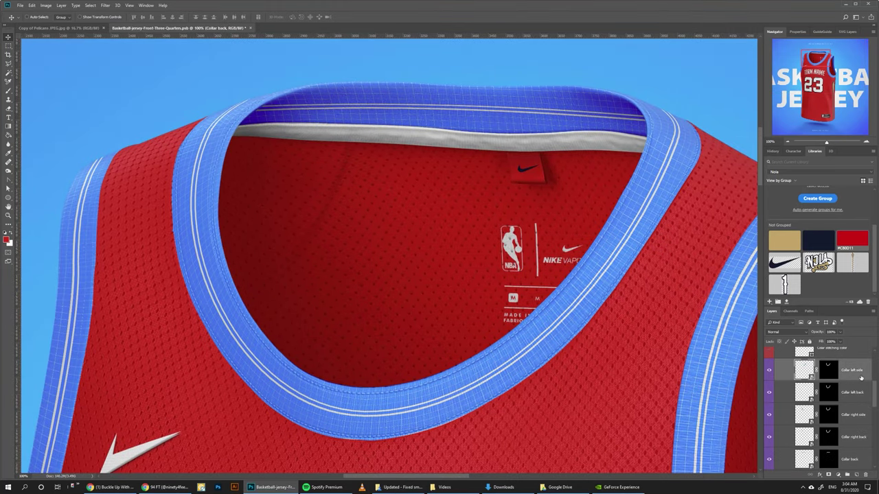
double_click(805, 374)
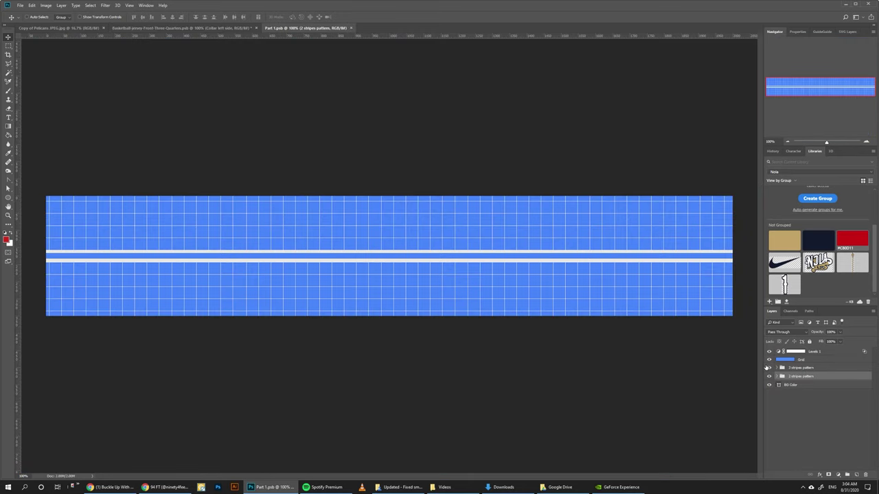
Hide the Grid layer and the 3 stripes pattern group in the collar smart object
left_click(800, 367)
left_click(769, 359)
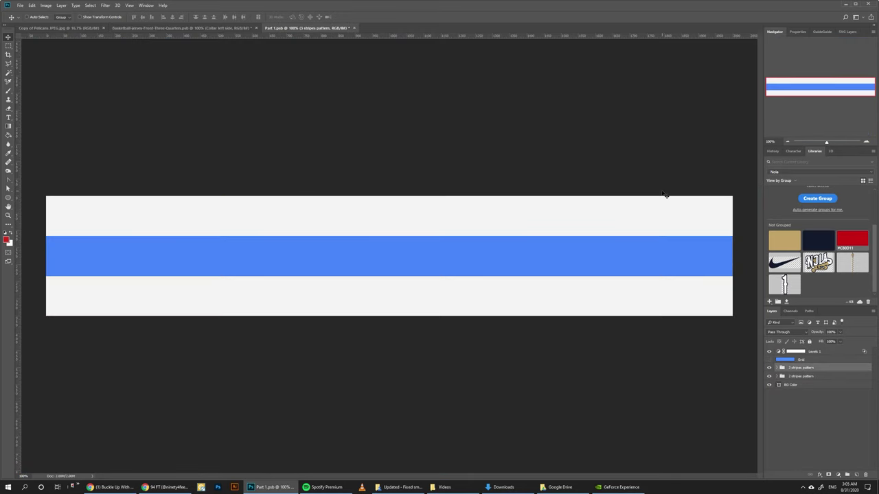
left_click(770, 368)
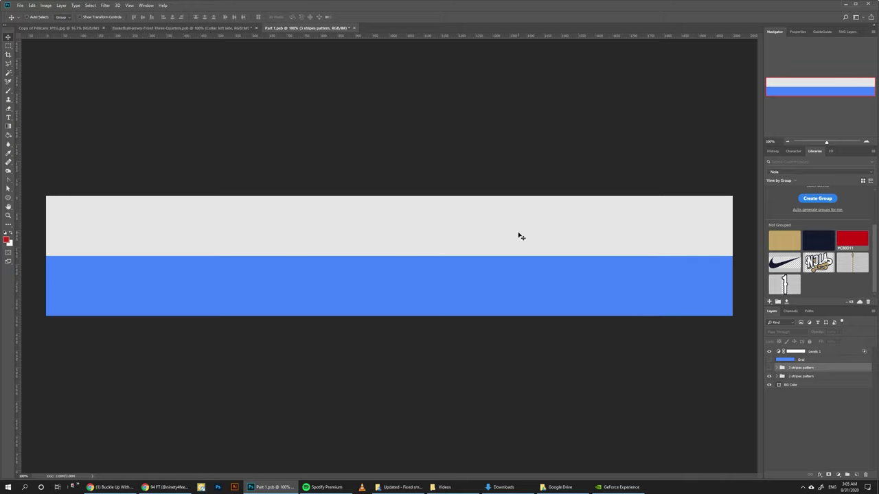
In the 2 stripes pattern group, recolor layer 1 with the library gold and layer 2 with the library navy
left_click(794, 376)
left_click(776, 377)
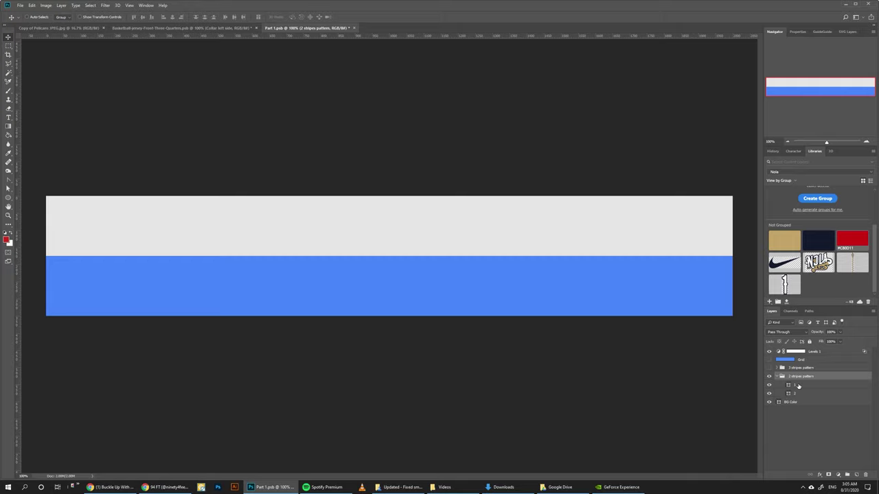
left_click(780, 385)
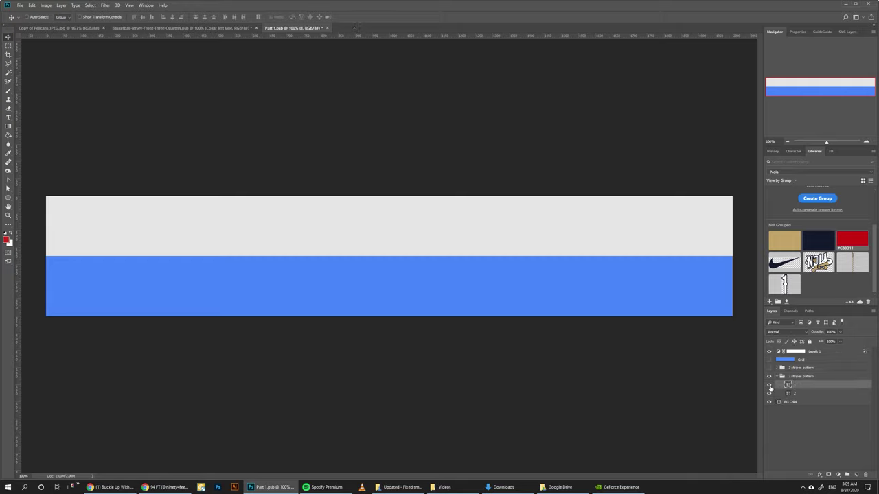
left_click(790, 246)
key("alt+BackSpace")
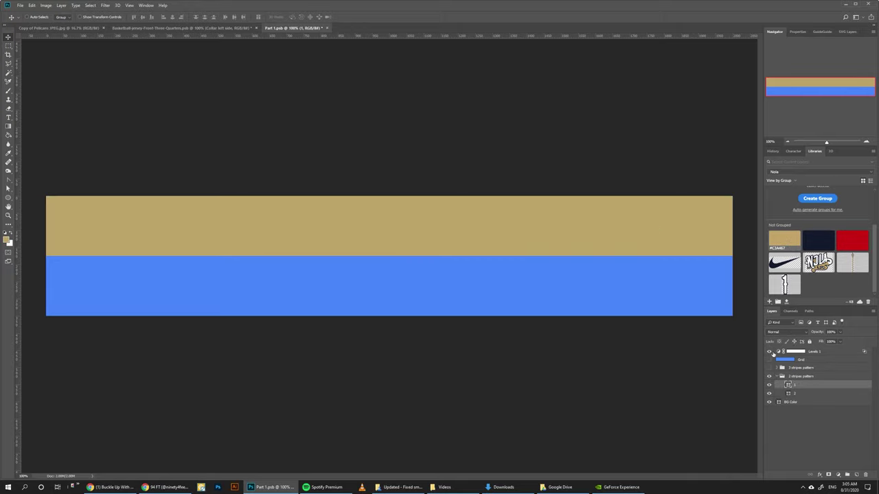
left_click(800, 392)
left_click(818, 240)
key("alt+BackSpace")
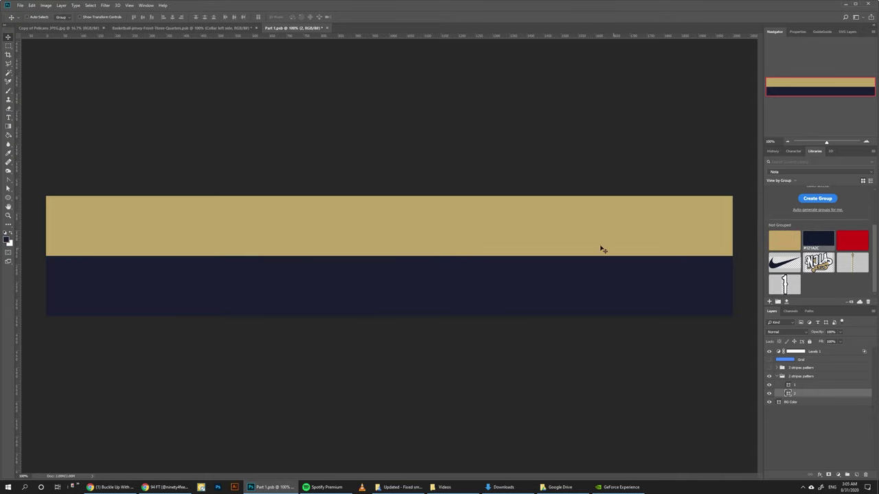
Save and close the Collar left side smart object
left_click(327, 28)
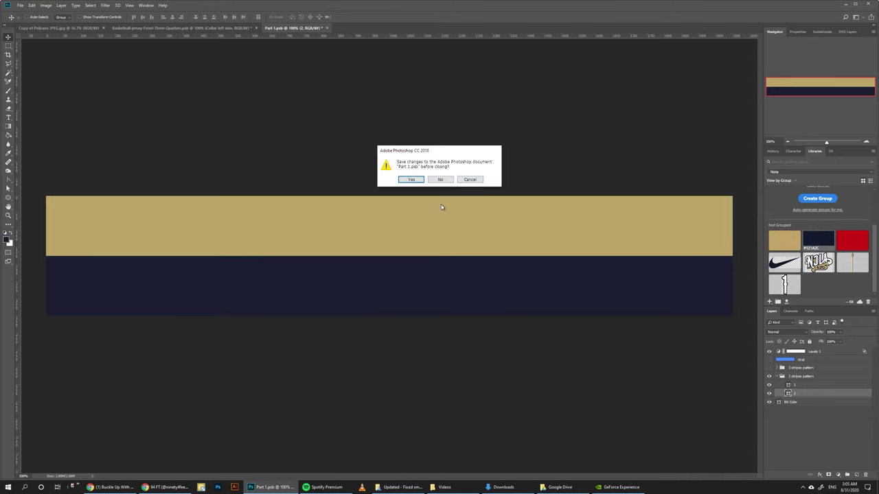
left_click(409, 180)
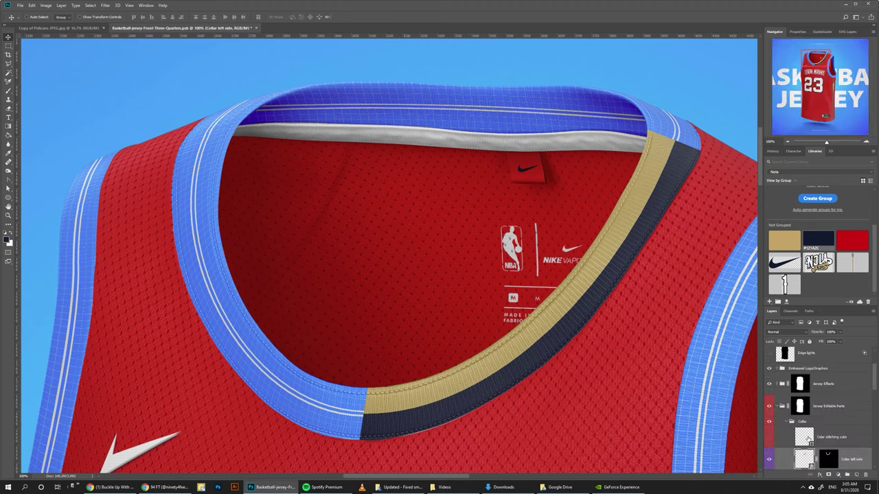
Open the Collar left back smart object and hide its Grid layer and 3 stripes pattern group
double_click(807, 446)
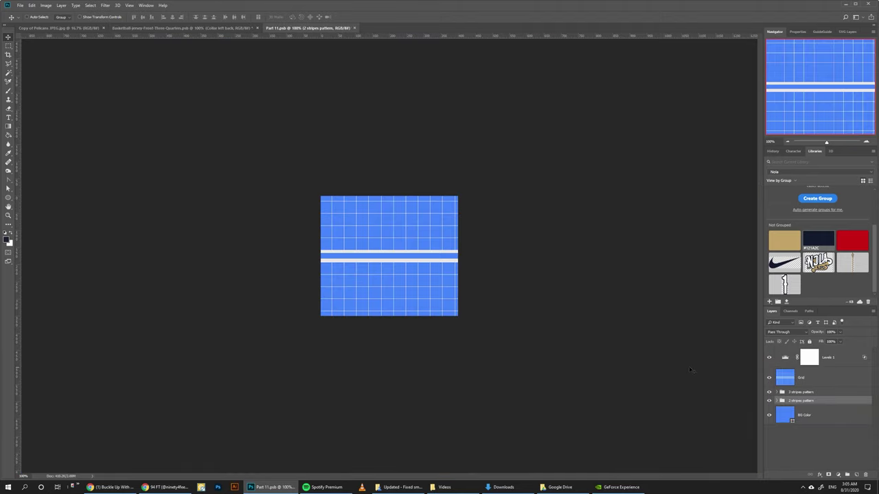
left_click(769, 378)
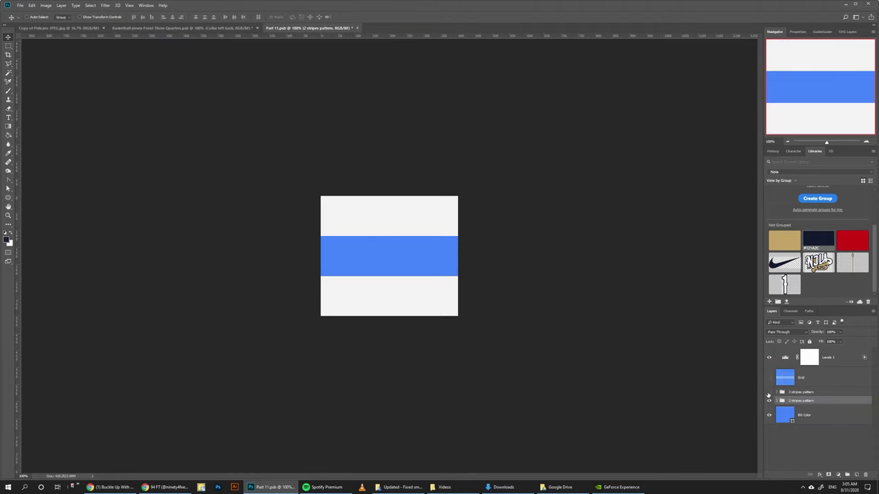
left_click(769, 391)
In Collar left back's 2 stripes pattern group, recolor layer 1 with the library gold and layer 2 with the library navy, saving the smart object
left_click(778, 401)
left_click(817, 415)
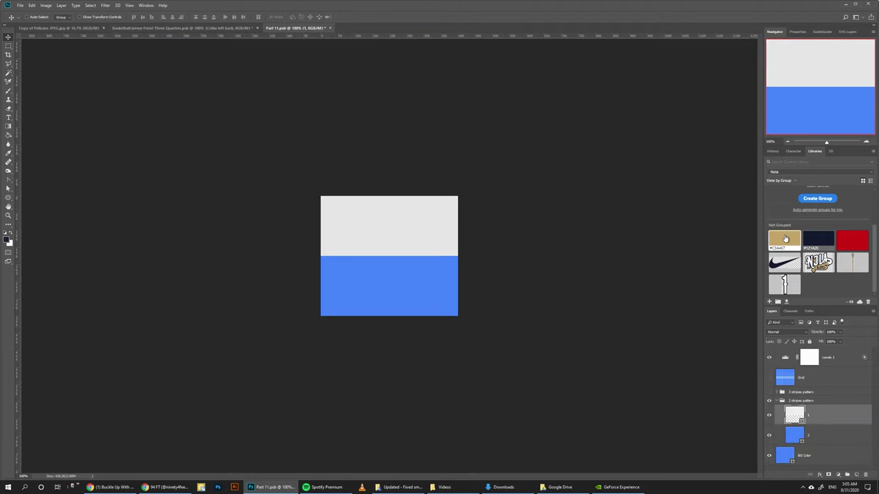
left_click(784, 240)
key("alt+[")
left_click(818, 239)
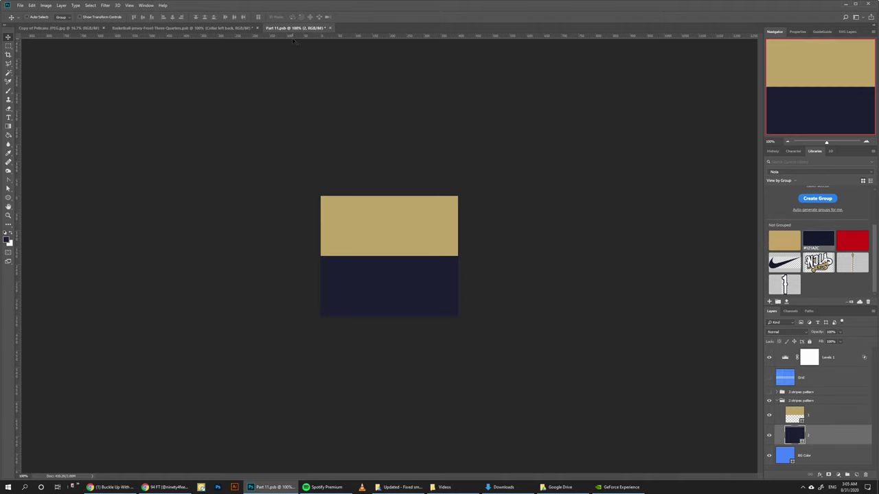
left_click(329, 30)
left_click(412, 182)
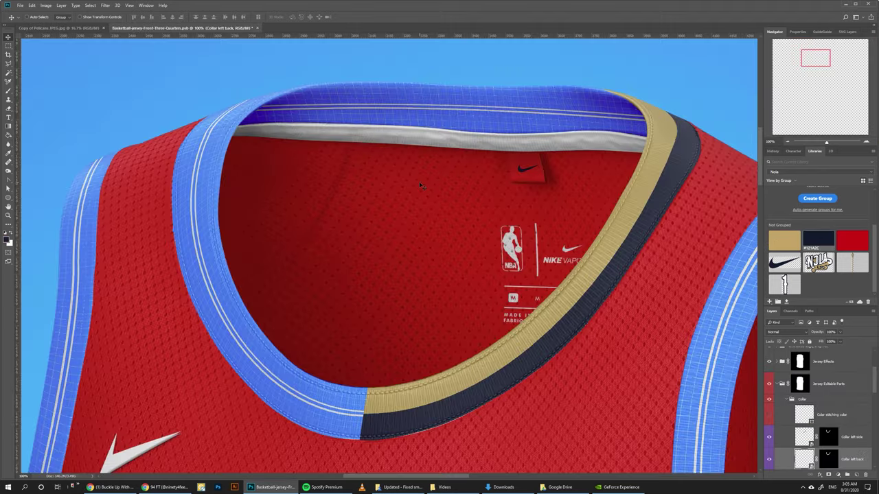
Open the Collar right side smart object and hide its Grid layer and 3 stripes pattern group
double_click(804, 414)
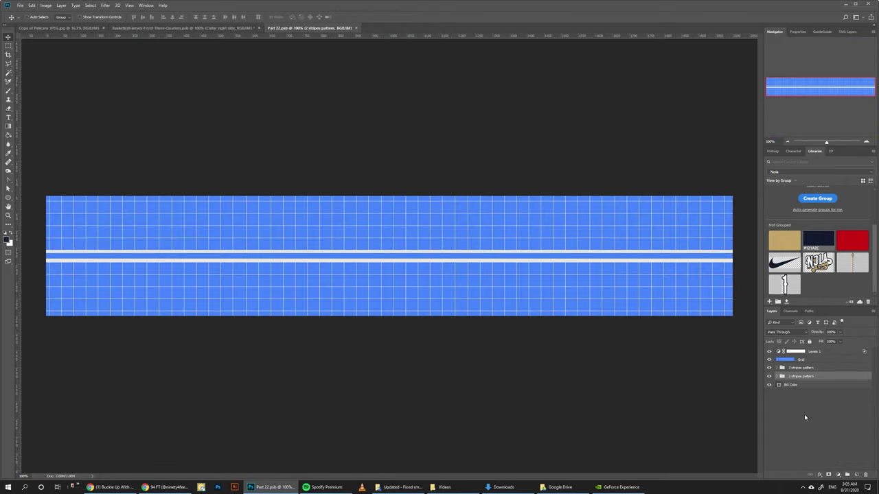
left_click(770, 359)
left_click(769, 368)
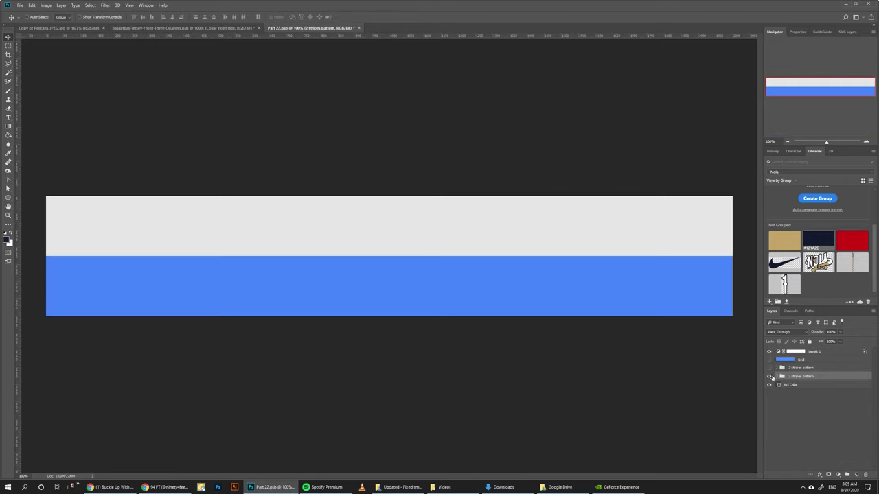
In Collar right side's 2 stripes pattern group, recolor layer 1 library gold and layer 2 library navy, and save and close the smart object
left_click(776, 376)
left_click(795, 384)
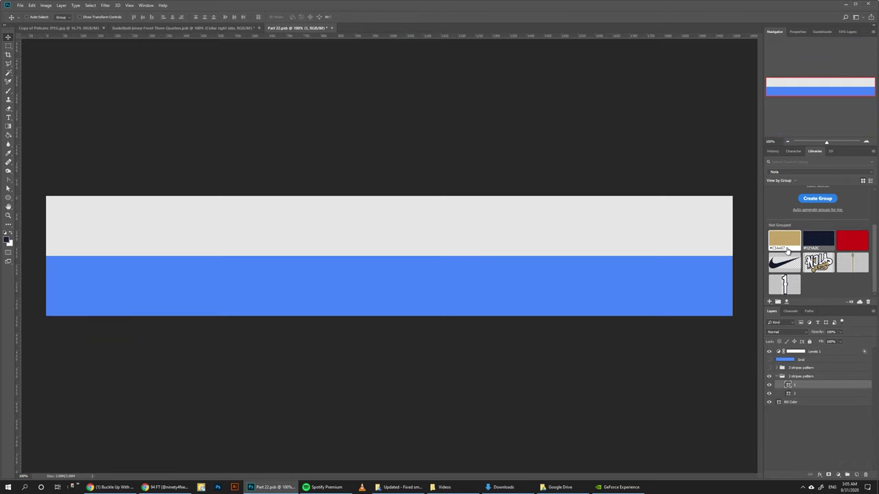
left_click(784, 241)
left_click(797, 393)
left_click(819, 240)
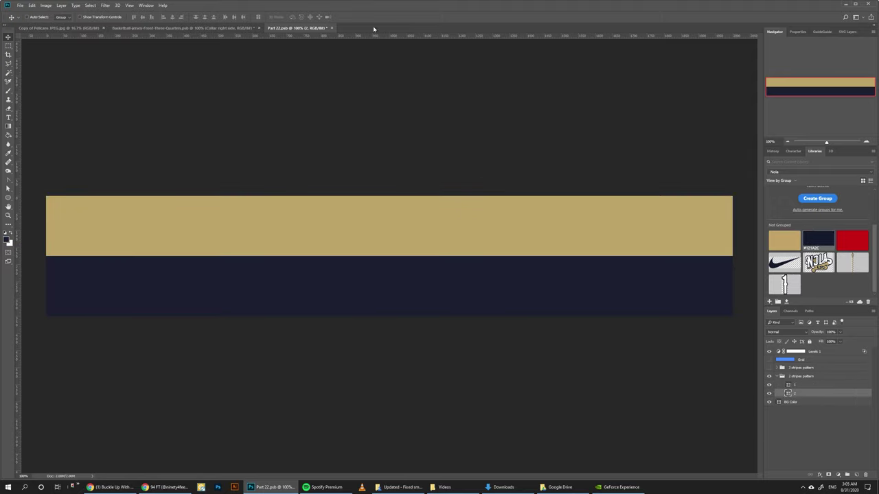
left_click(332, 28)
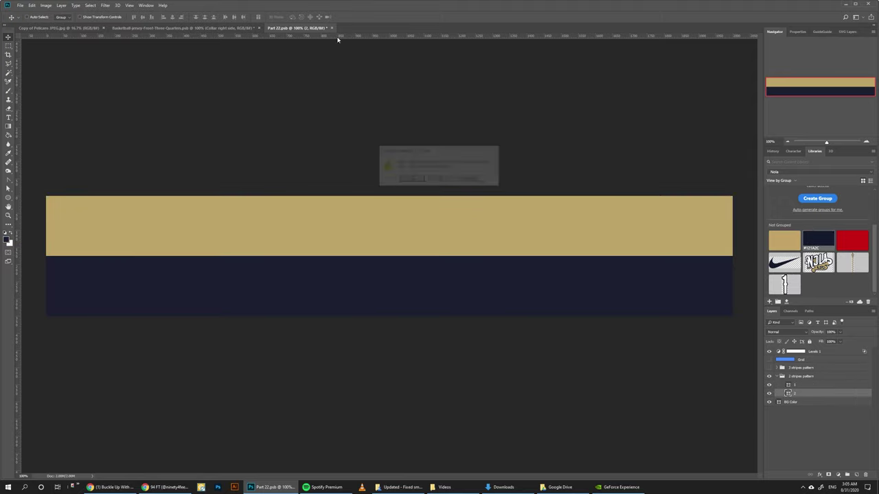
left_click(408, 180)
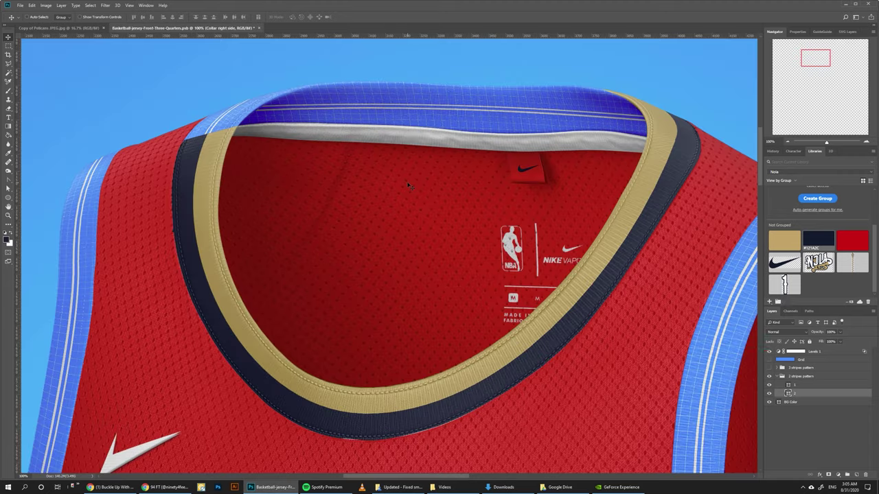
Open the Collar right back smart object and hide its Grid layer and 3 stripes pattern group
double_click(803, 432)
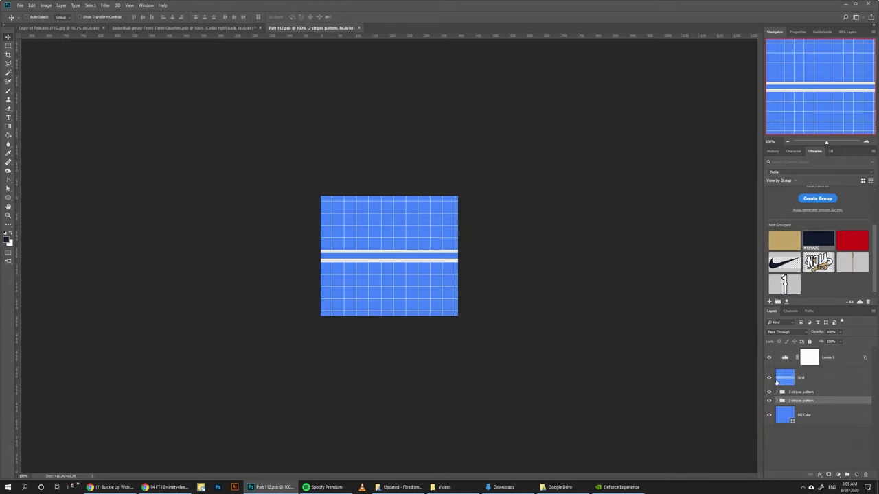
left_click(769, 379)
left_click(769, 392)
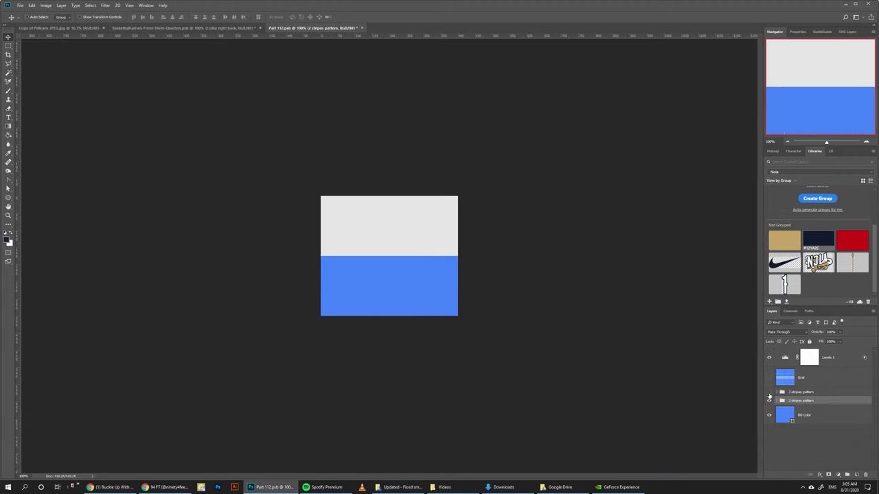
In Collar right back's 2 stripes pattern group, recolor layer 2 library gold and layer 1 library navy, and save and close the smart object
left_click(777, 402)
left_click(790, 435)
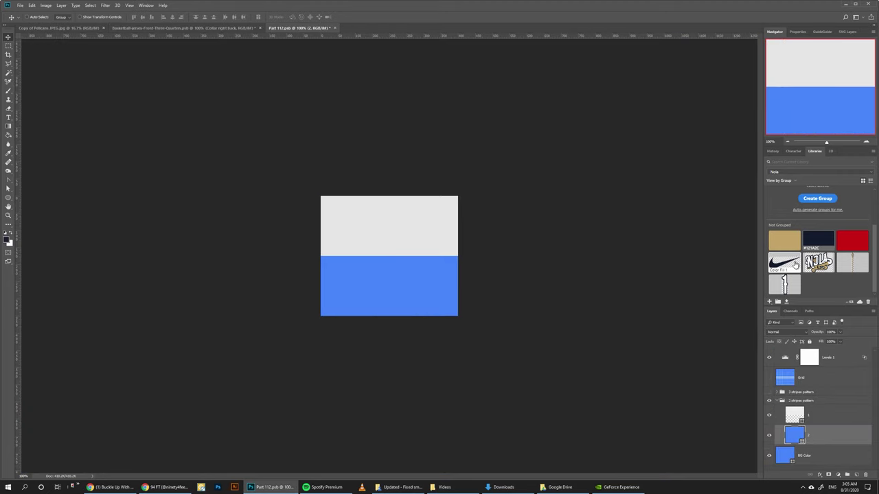
left_click(784, 240)
key("alt+bracketright")
left_click(813, 248)
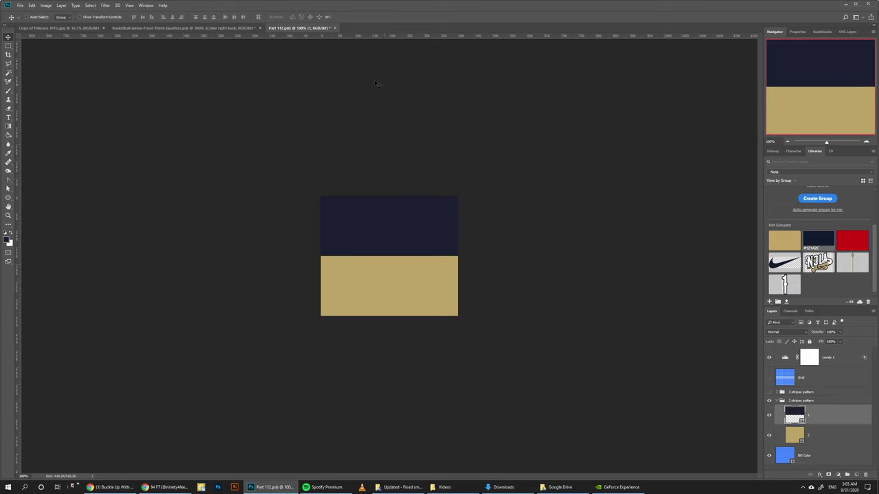
left_click(333, 31)
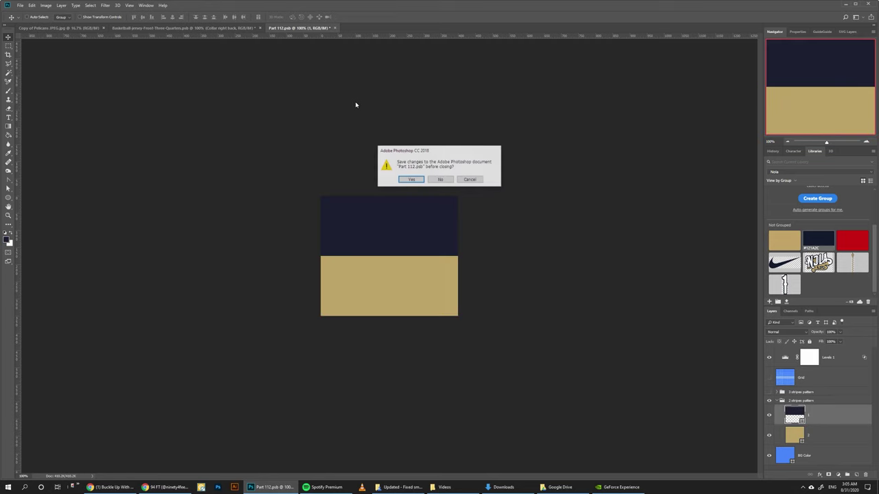
left_click(411, 184)
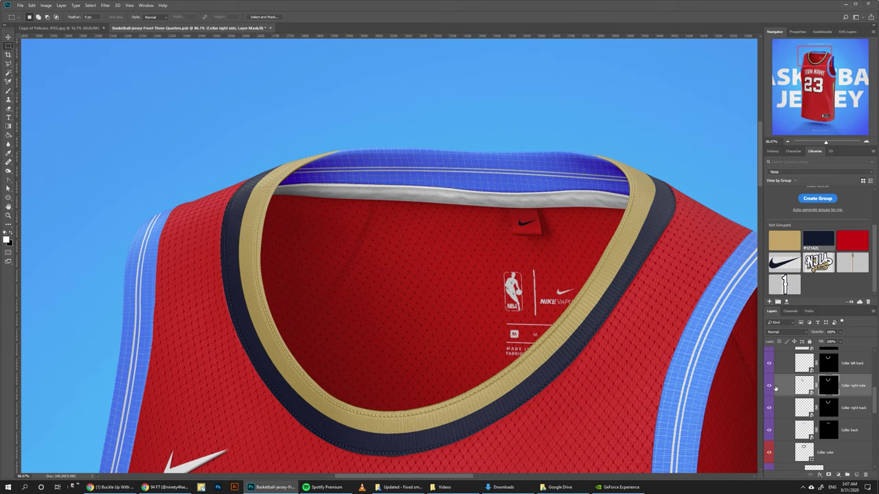
Open the Collar back smart object and hide its Grid layer and 3 stripes pattern group
left_click(839, 433)
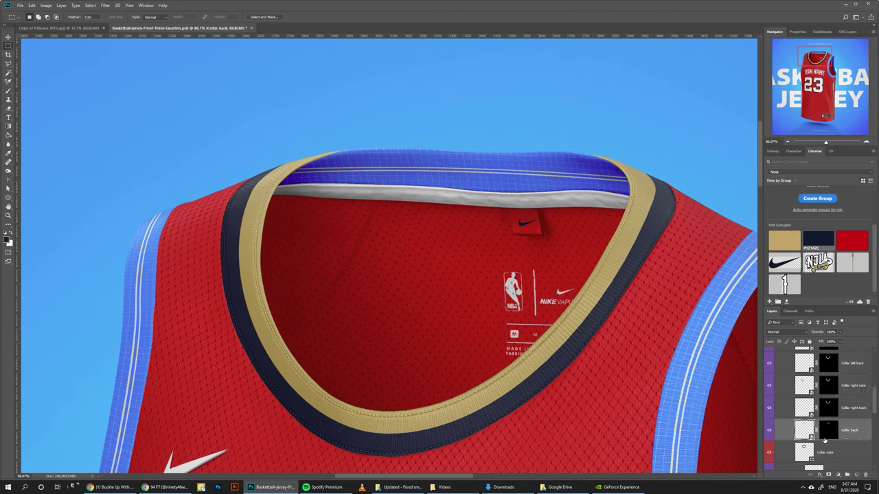
double_click(805, 431)
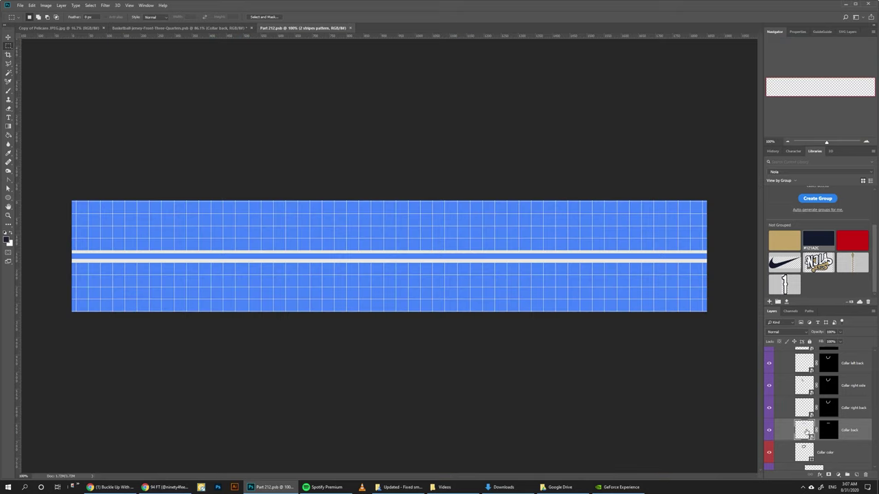
left_click(769, 368)
left_click(769, 368)
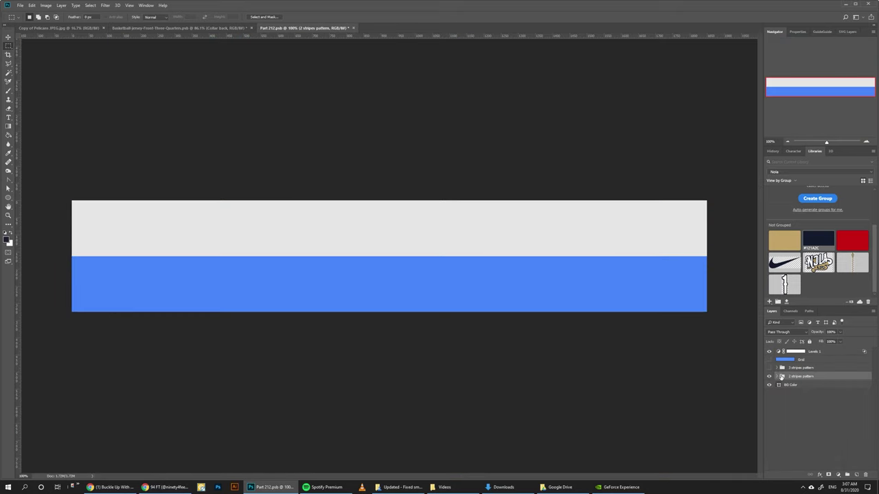
In Collar back's 2 stripes pattern group, recolor layer 1 library gold and layer 2 library navy, and save and close the smart object
left_click(779, 377)
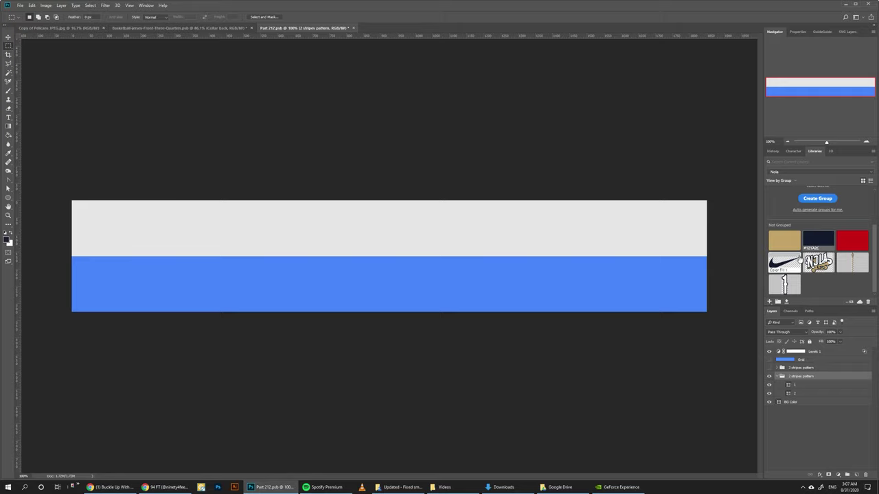
left_click(808, 392)
left_click(784, 241)
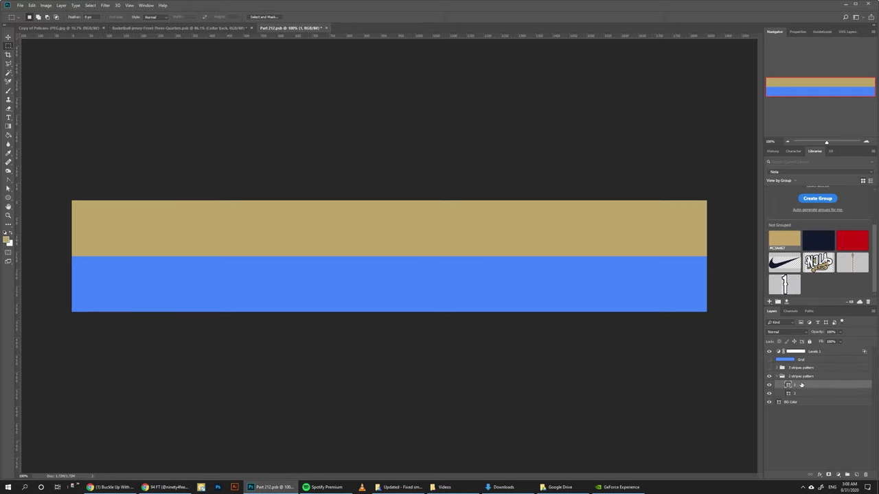
left_click(818, 240)
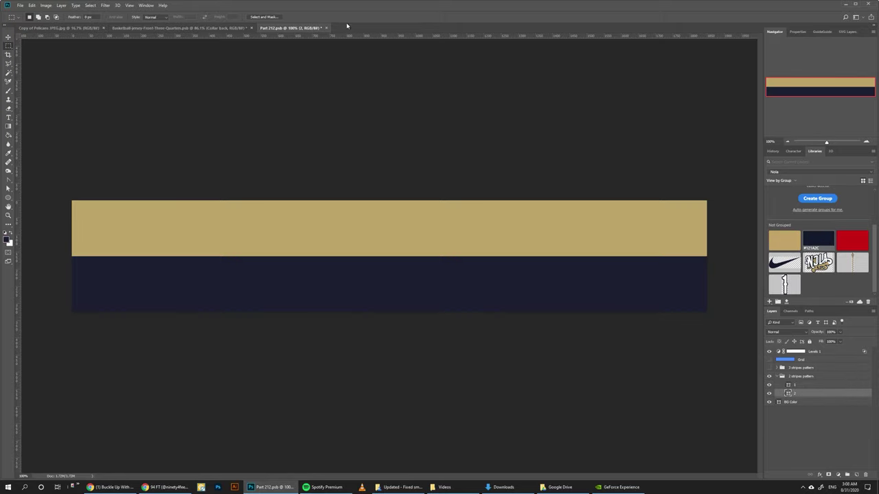
left_click(326, 28)
left_click(413, 179)
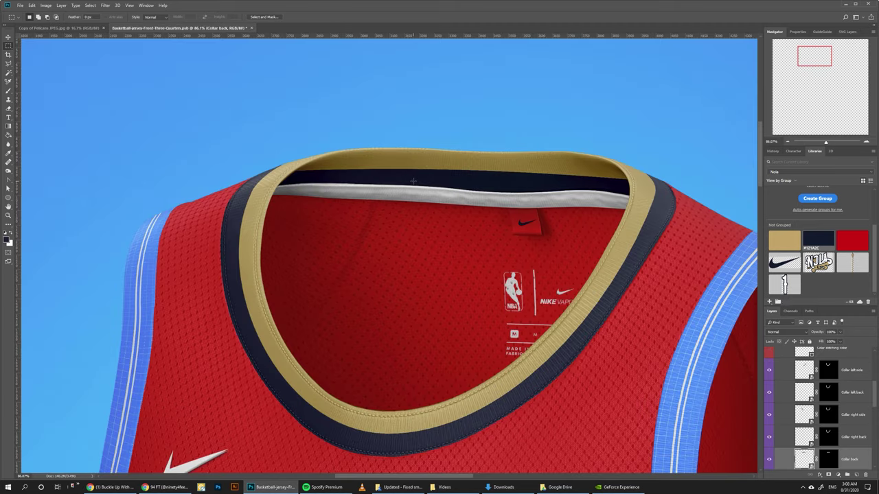
Open the Right sleeve bottom smart object in the Sleeve group and hide its Grid layer and 3 stripes pattern group
left_click_drag(825, 142, 823, 143)
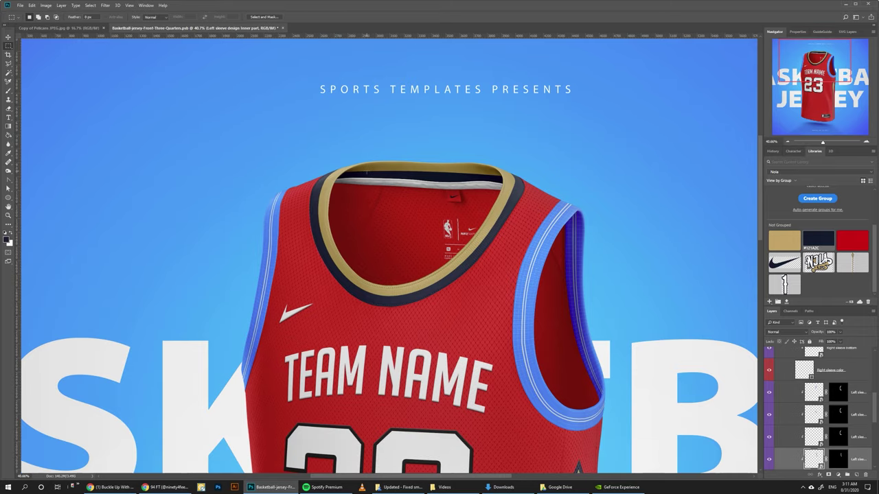
left_click(864, 401)
scroll(824, 397, "up", 5)
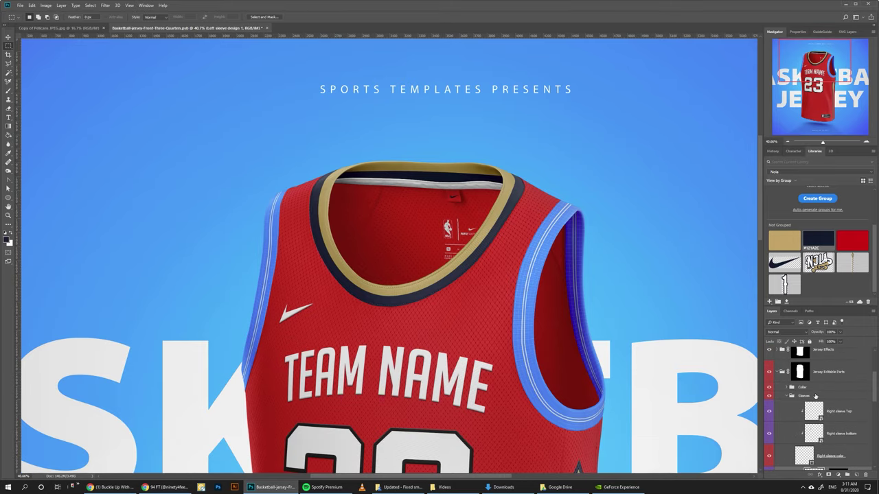
scroll(817, 398, "down", 1)
left_click(830, 389)
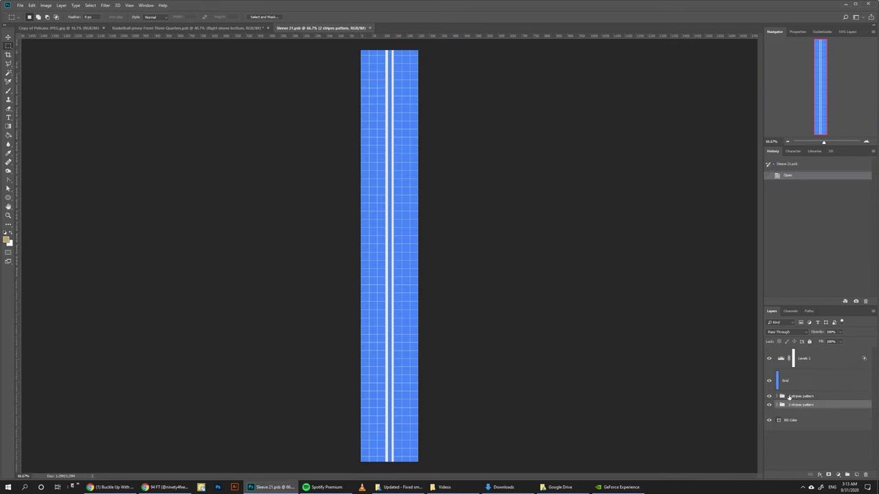
left_click(790, 382)
left_click(768, 386)
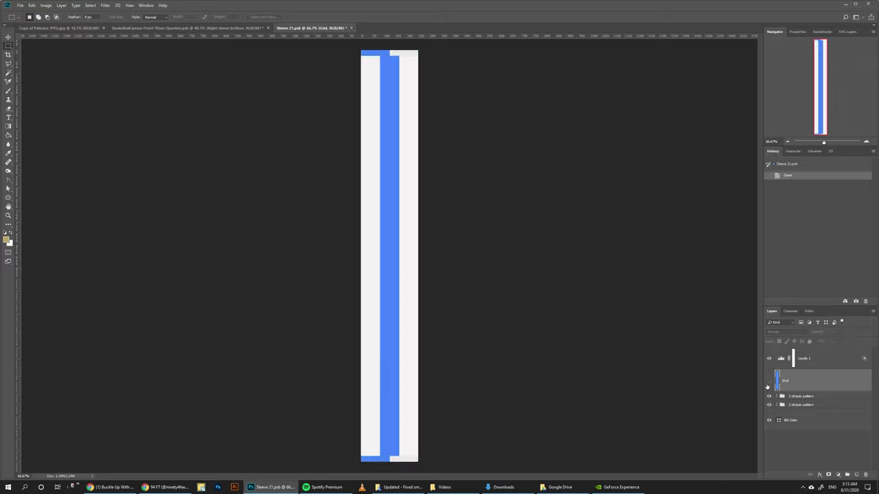
left_click(768, 396)
In Right sleeve bottom's 2 stripes pattern group, recolor layer 1 library navy and layer 2 library gold, and save and close the smart object
left_click(777, 405)
left_click(777, 405)
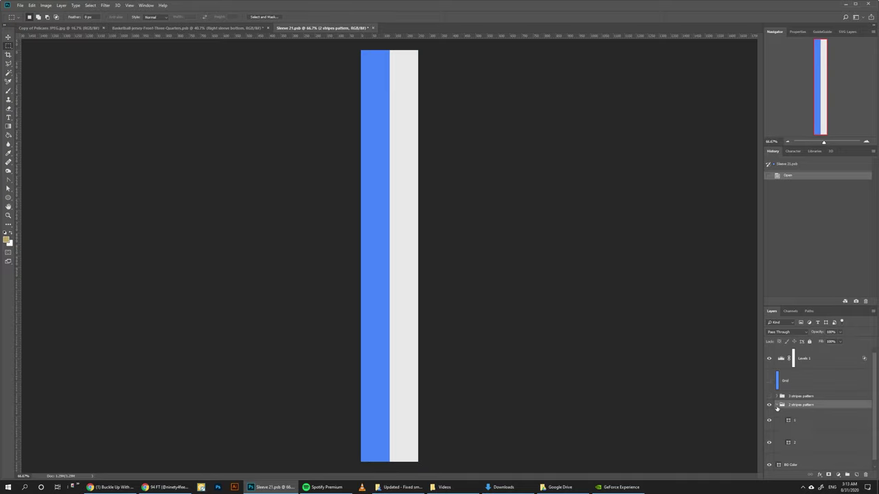
left_click(799, 423)
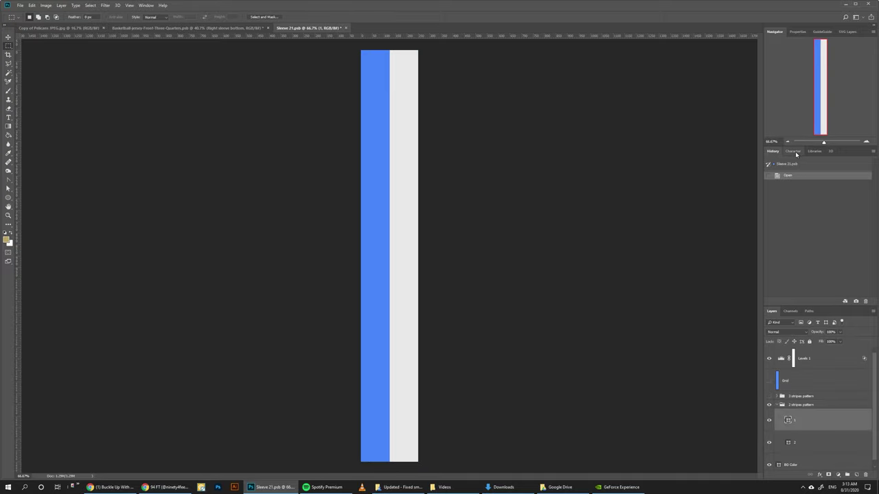
left_click(815, 152)
left_click(820, 242)
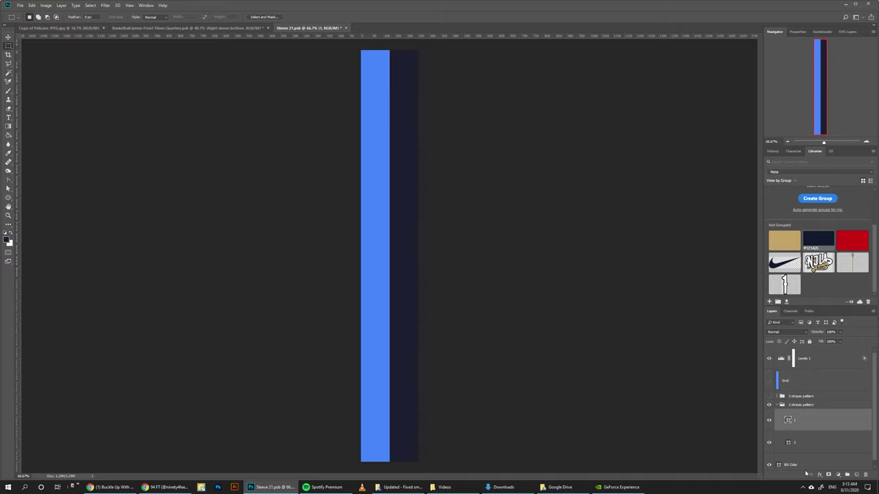
left_click(800, 442)
left_click(785, 241)
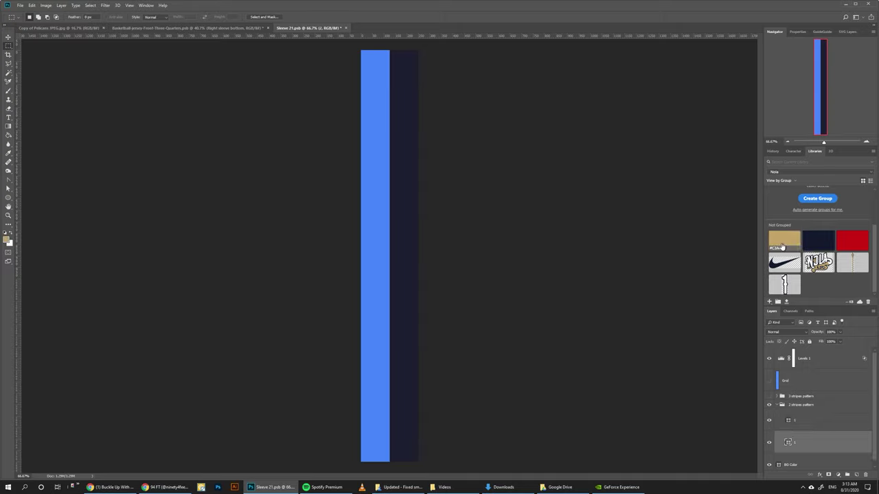
left_click(346, 29)
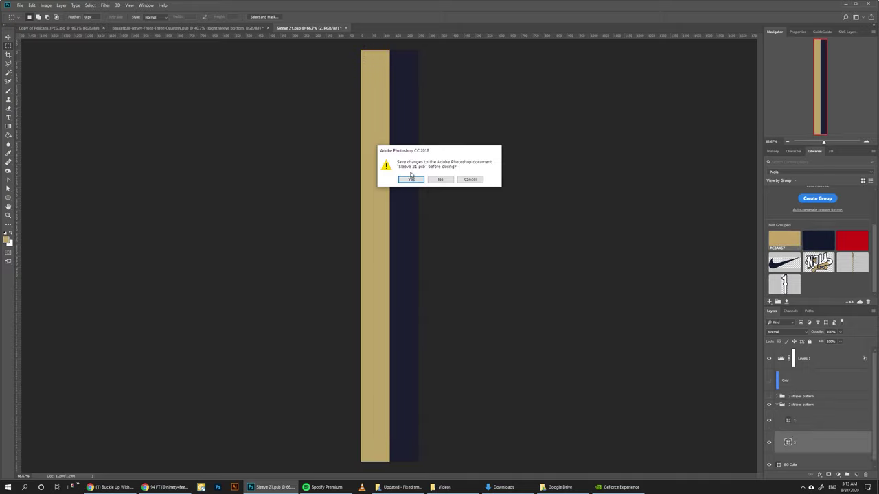
left_click(408, 178)
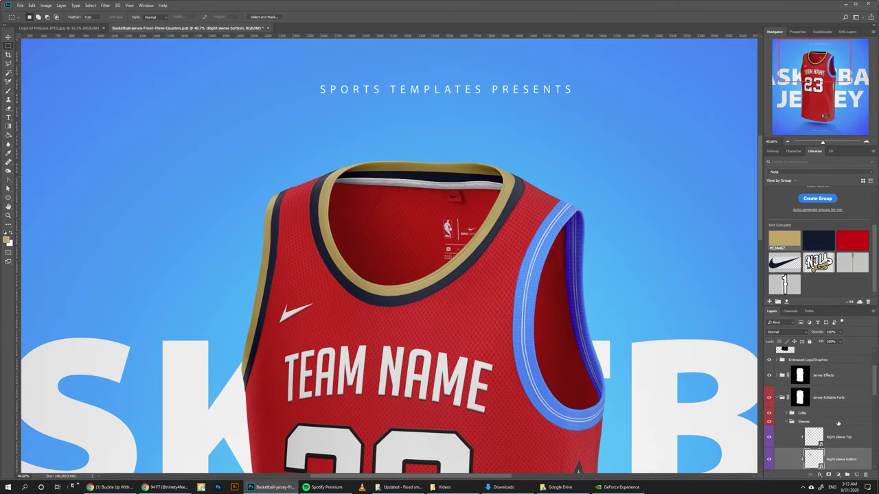
Open the Left sleeve design 1 smart object and hide its Grid layer and 3 stripes pattern group
scroll(838, 423, "down", 5)
double_click(817, 420)
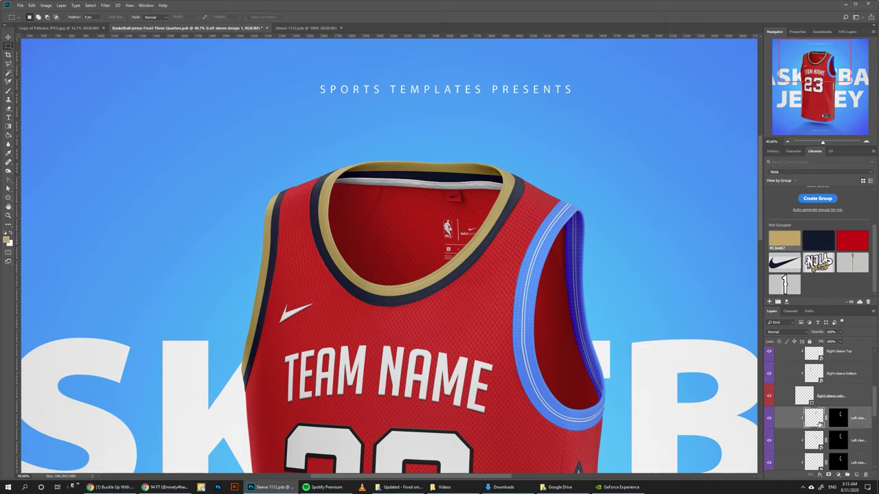
left_click(770, 381)
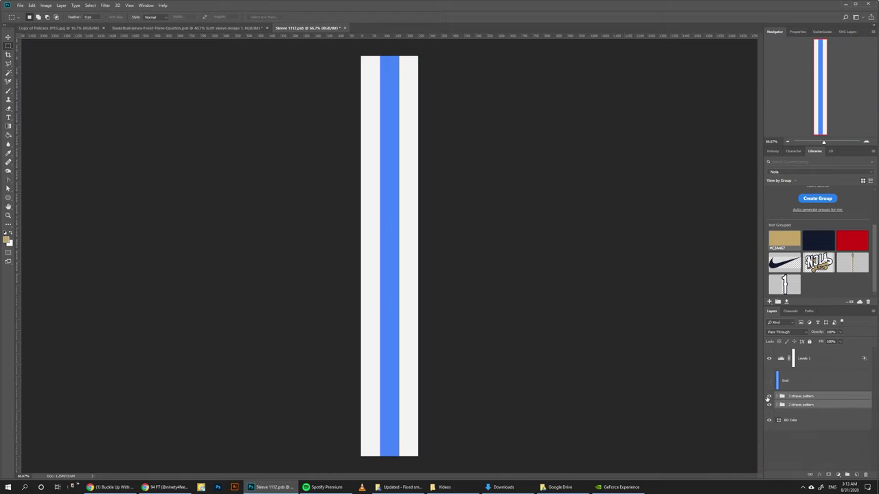
left_click(769, 396)
In Left sleeve design 1's 2 stripes pattern group, recolor layer 1 library gold and layer 2 library navy, and save and close the smart object
left_click(789, 405)
left_click(778, 406)
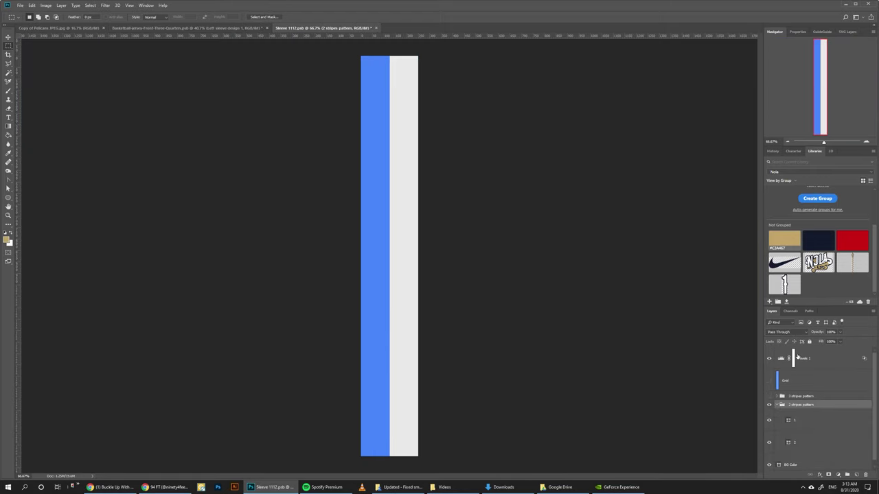
left_click(803, 420)
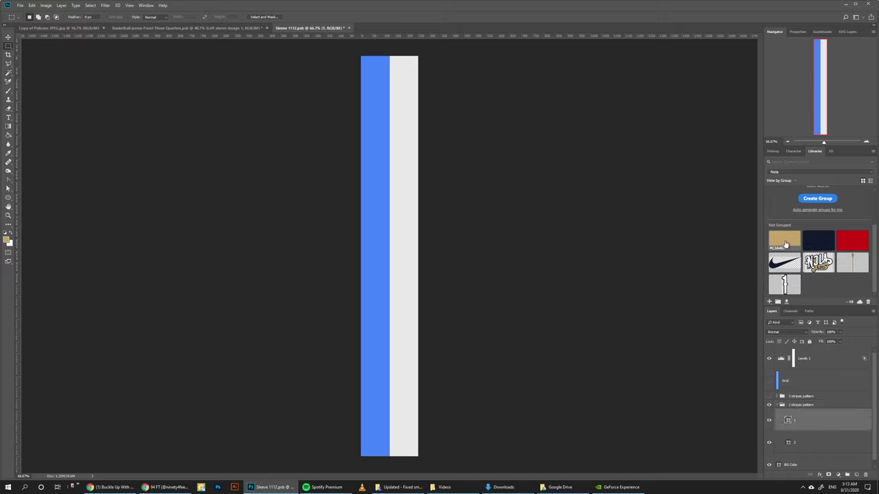
left_click(784, 239)
left_click(806, 443)
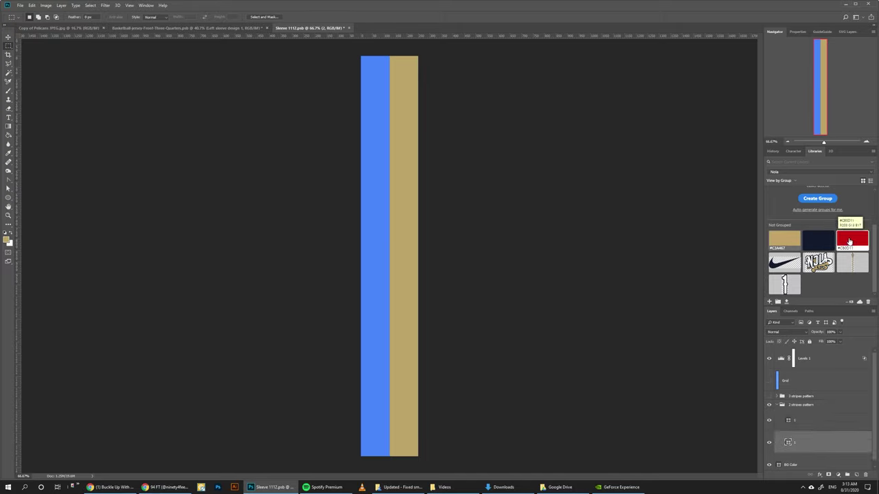
left_click(818, 239)
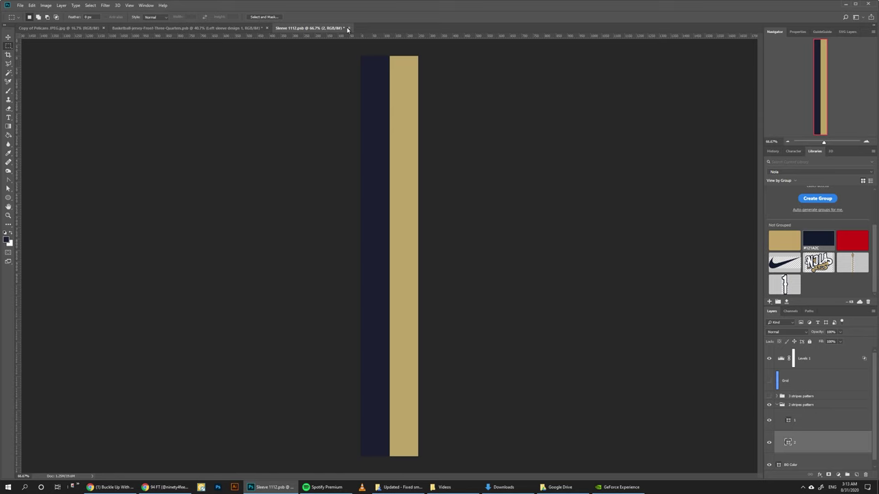
key("ctrl+s")
left_click(415, 180)
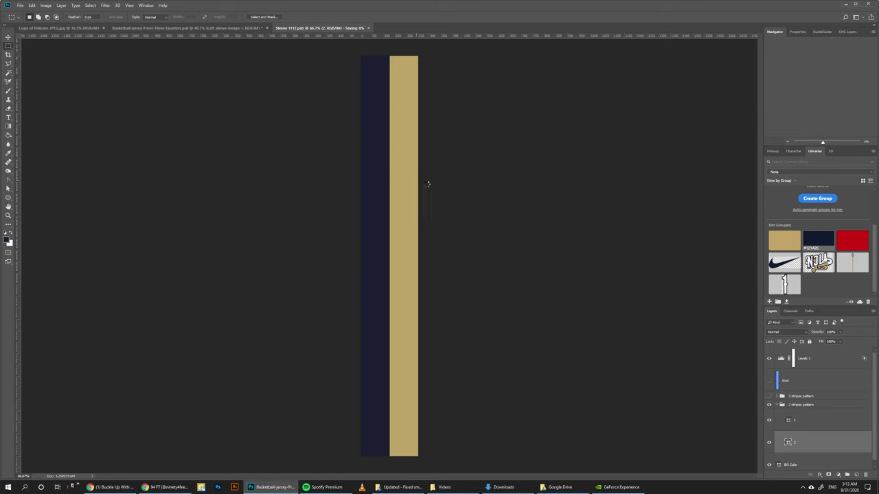
key("ctrl+w")
Open the Left sleeve design 2 smart object and hide its Grid layer and 3 stripes pattern group
scroll(817, 426, "down", 2)
double_click(814, 440)
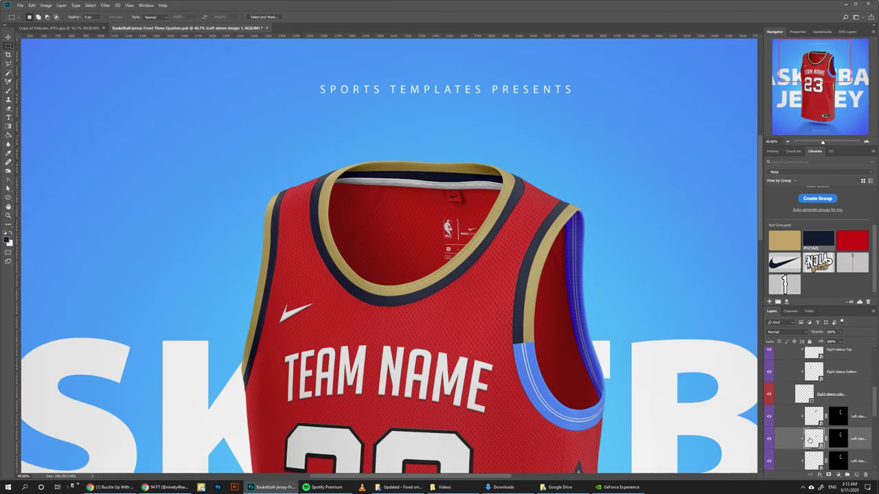
left_click(769, 381)
left_click(769, 396)
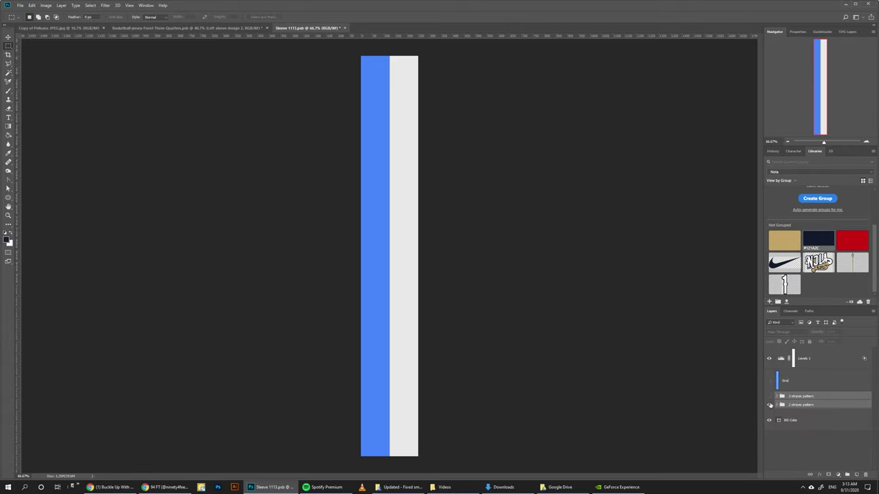
In Left sleeve design 2's 2 stripes pattern group, recolor layer 1 library gold and layer 2 library navy, and save and close the smart object
left_click(775, 405)
left_click(777, 405)
left_click(803, 420)
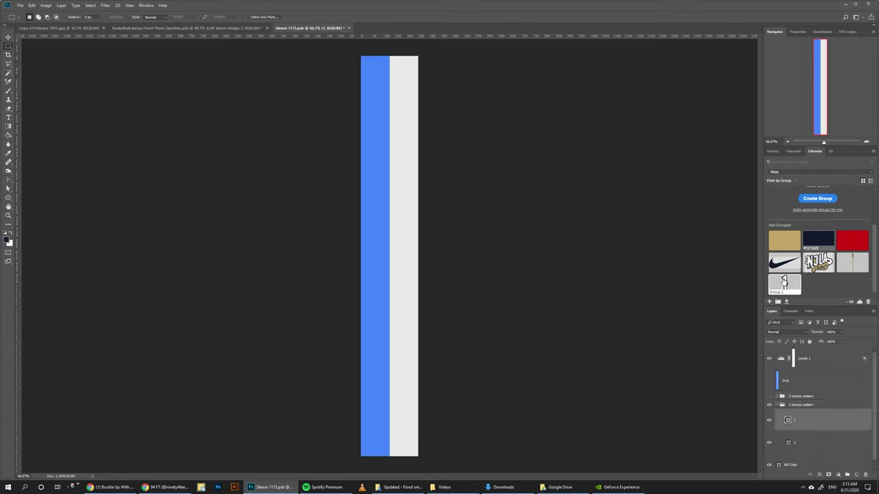
left_click(784, 240)
key("alt+BackSpace")
left_click(805, 443)
left_click(819, 239)
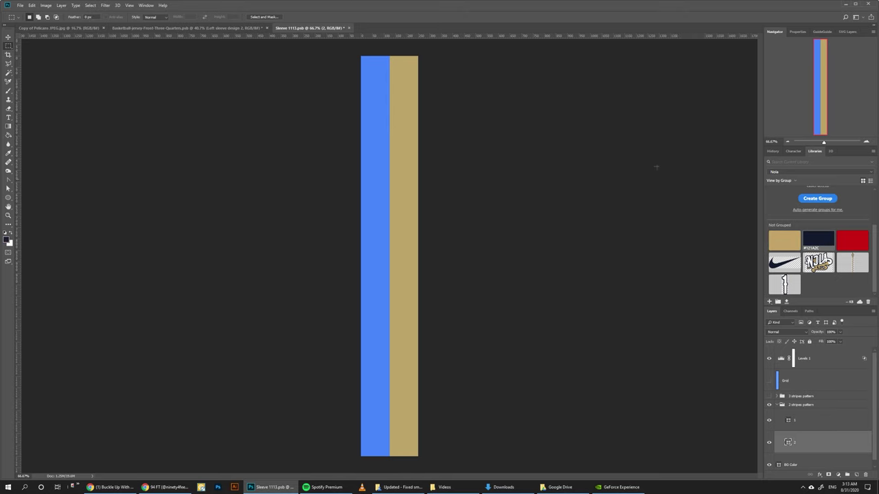
key("alt+BackSpace")
left_click(350, 28)
left_click(411, 180)
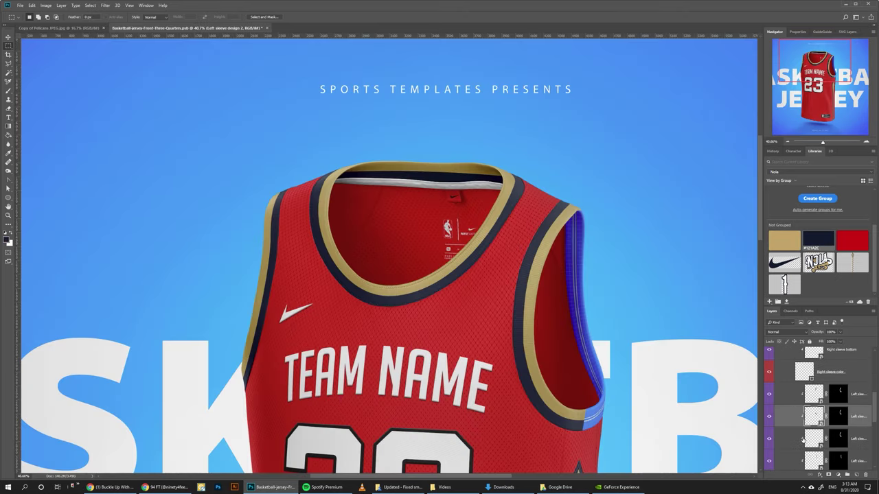
Open the Left sleeve design 3 smart object and hide its Grid layer and 3 stripes pattern group
scroll(810, 439, "down", 2)
double_click(813, 438)
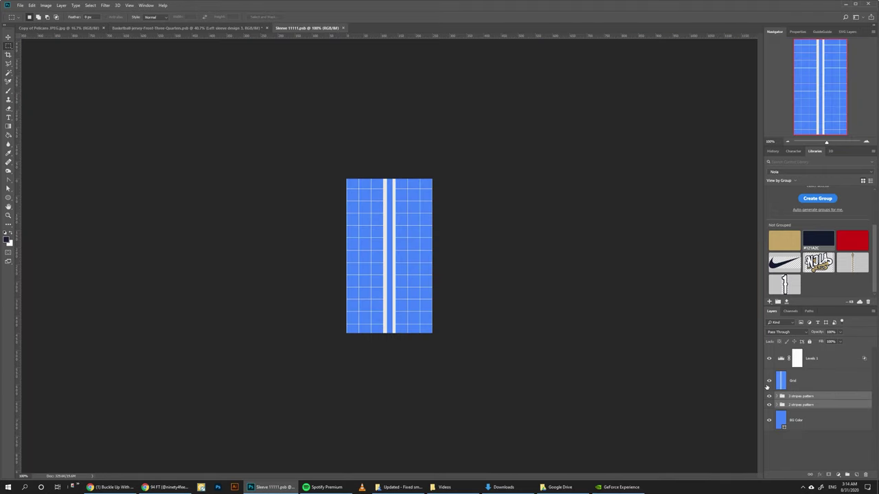
left_click_drag(767, 387, 769, 397)
In Left sleeve design 3's 2 stripes pattern group, recolor layer 1 library gold and layer 2 library navy, and save and close the smart object
left_click(781, 406)
left_click(777, 405)
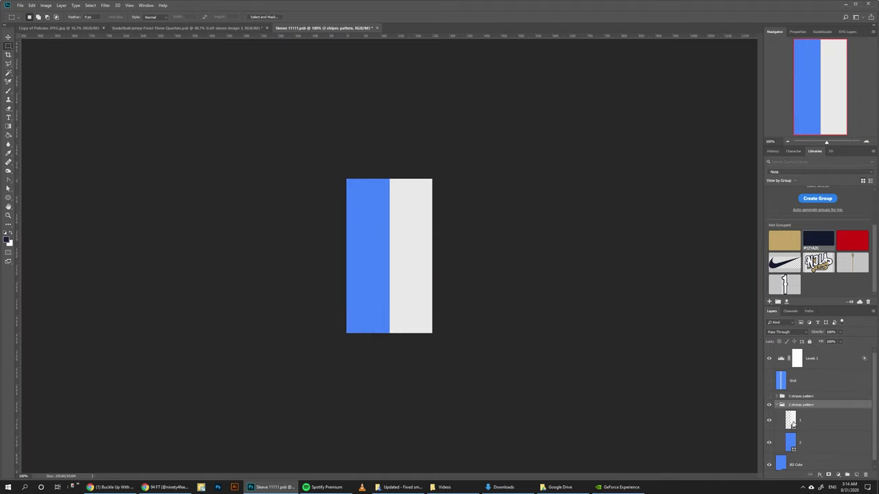
left_click(795, 421)
left_click(785, 240)
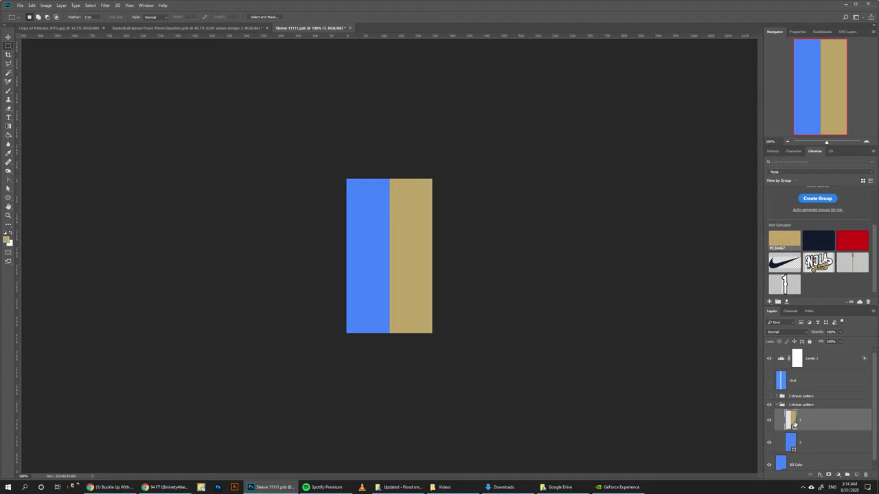
left_click(791, 443)
left_click(819, 241)
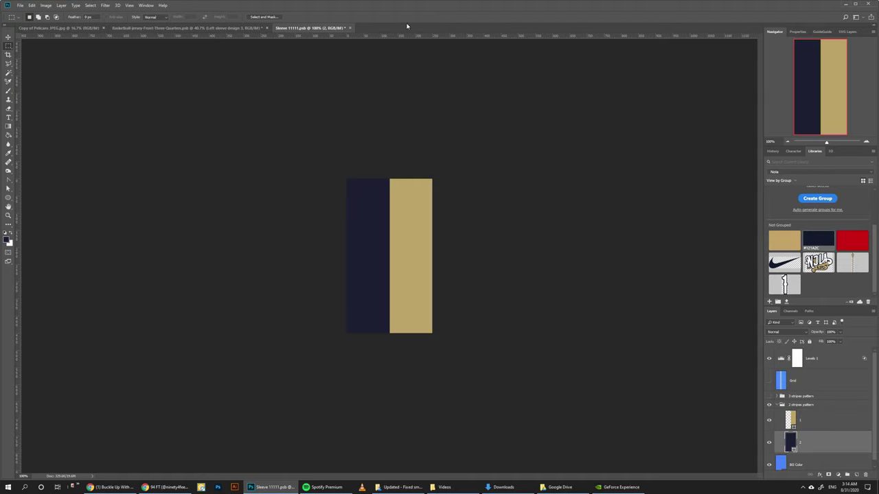
left_click(352, 29)
left_click(416, 180)
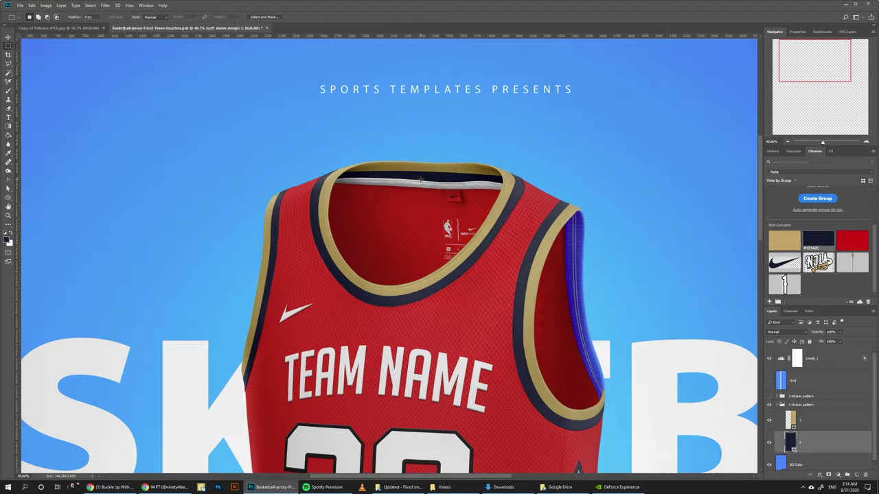
Open the Left sleeve design inner part smart object, hide its Grid layer and 3 stripes pattern group, and expand the 2 stripes pattern group
double_click(814, 430)
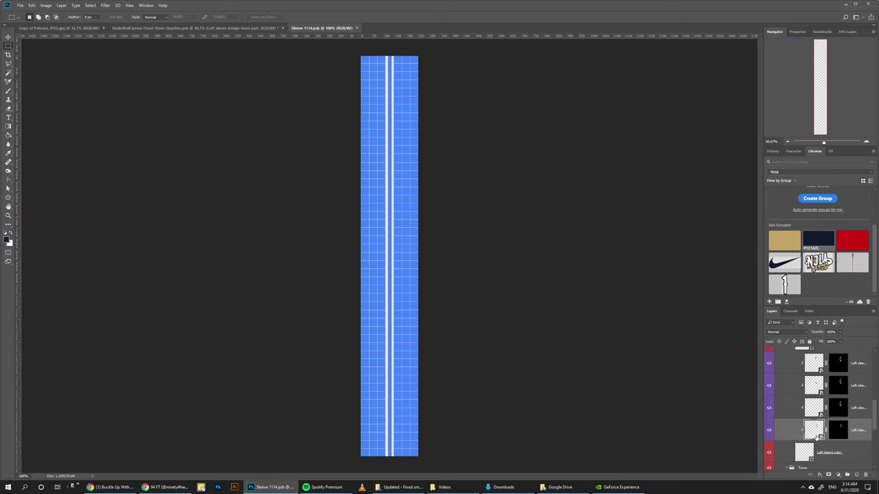
left_click(769, 397)
left_click(800, 404)
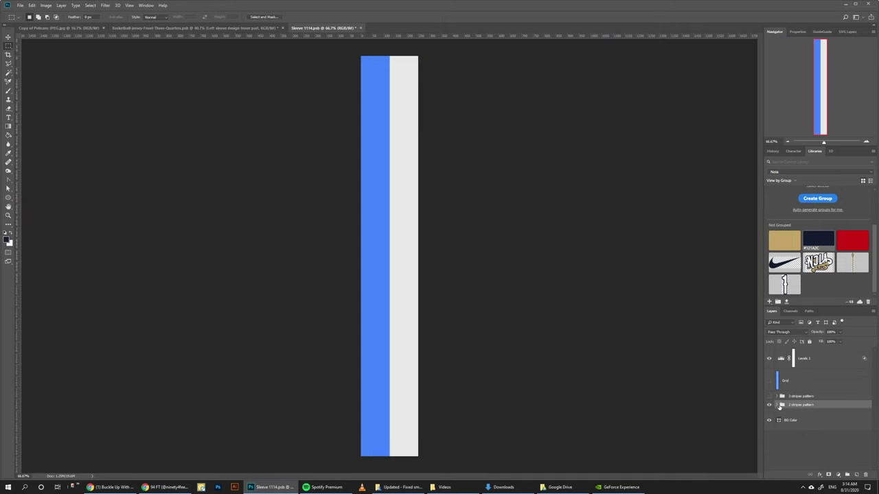
left_click(778, 405)
In the inner part's 2 stripes pattern group, recolor layer 1 library gold and layer 2 library navy, and save and close the smart object
left_click(793, 426)
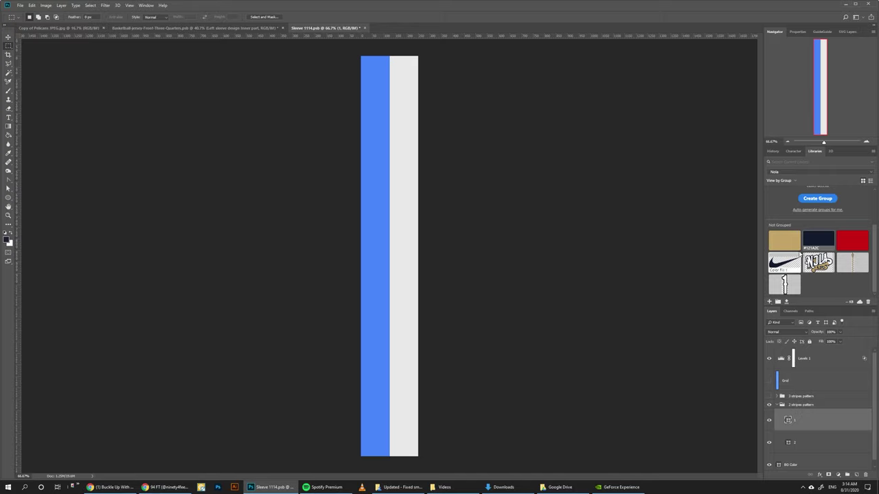
left_click(818, 239)
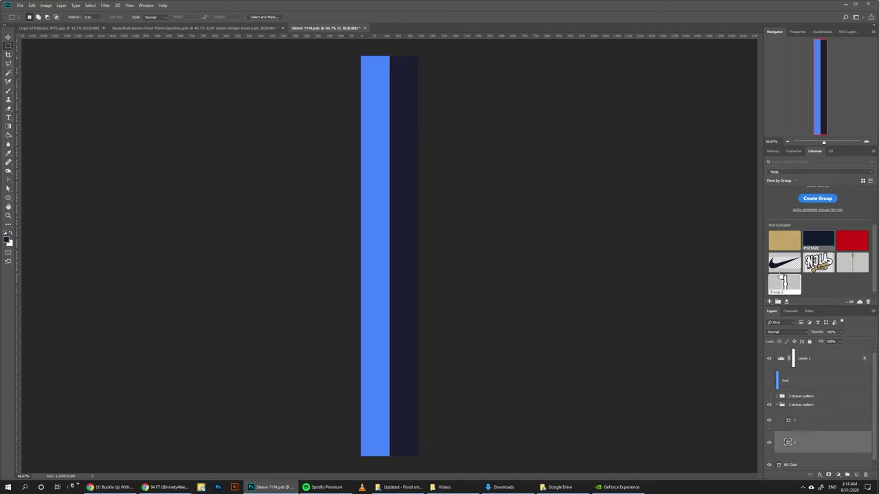
left_click(785, 240)
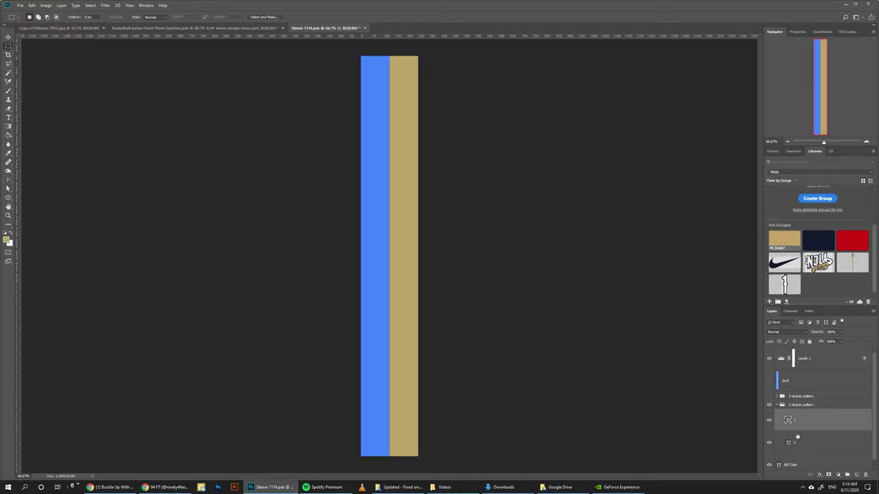
left_click(798, 440)
left_click(781, 248)
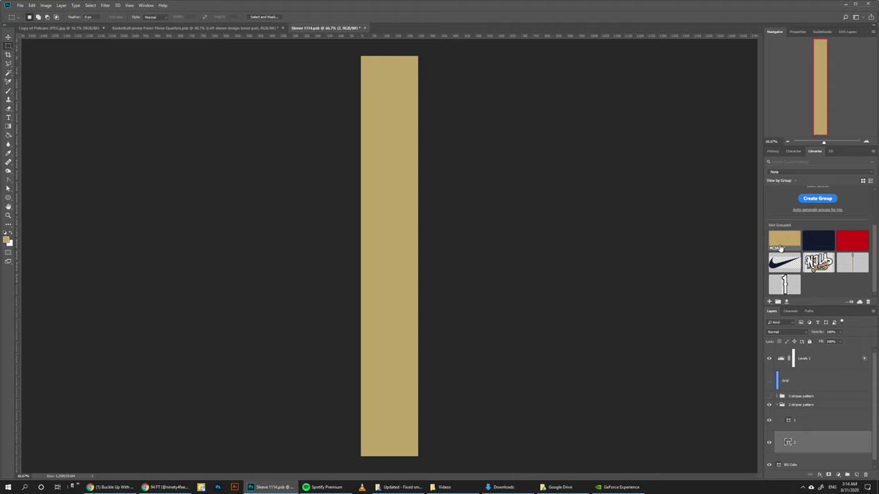
left_click(819, 240)
left_click(366, 30)
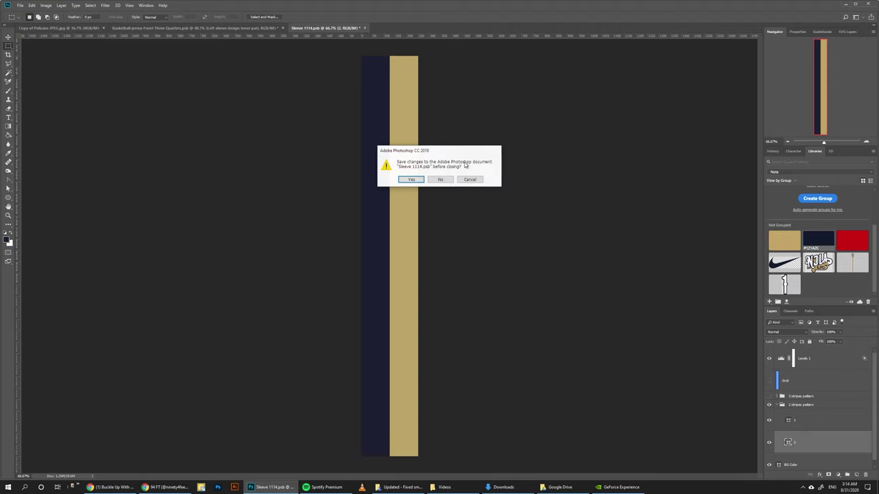
left_click(411, 179)
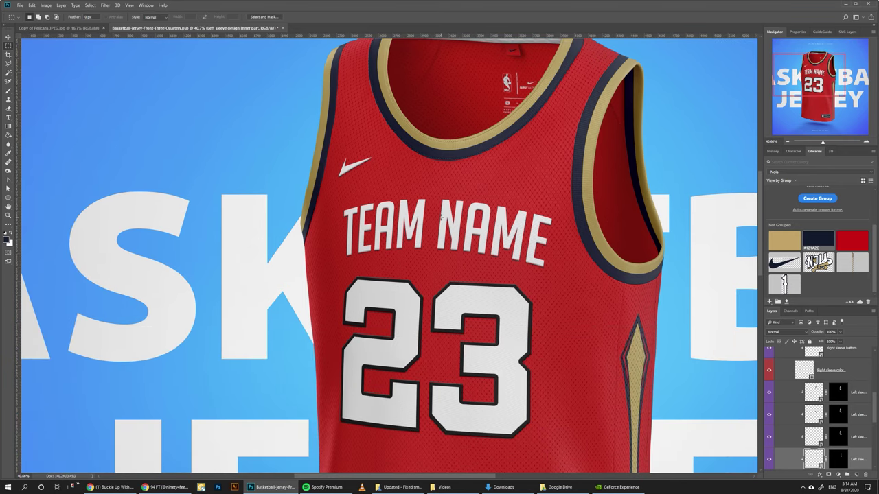
Collapse the Sleeves and Torso groups within Jersey Editable Parts and select the Embossed Logo/Graphics group
scroll(790, 405, "up", 5)
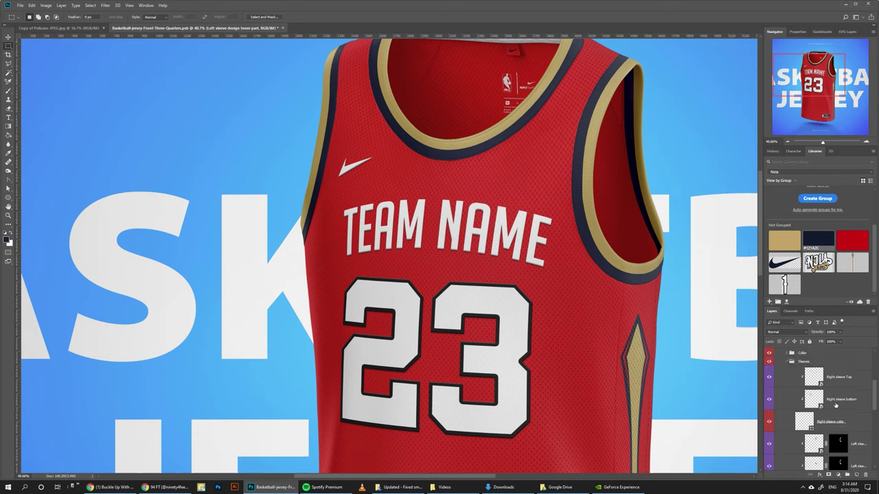
left_click(789, 404)
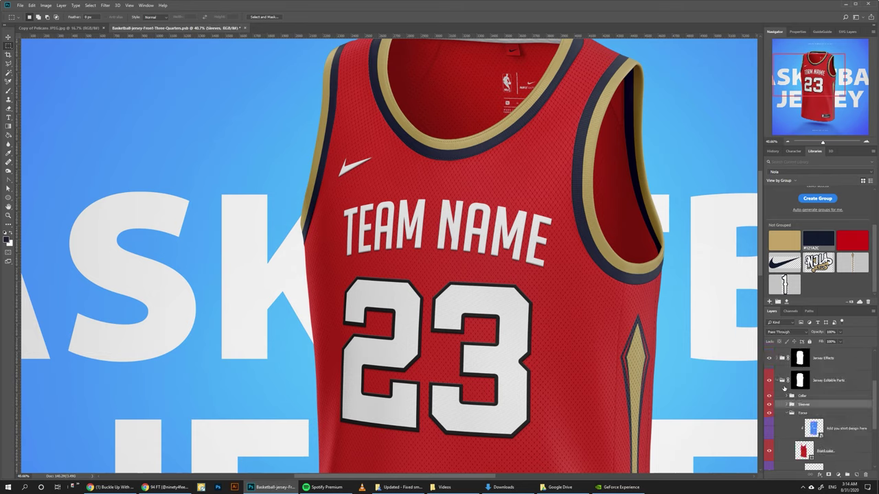
scroll(786, 413, "up", 3)
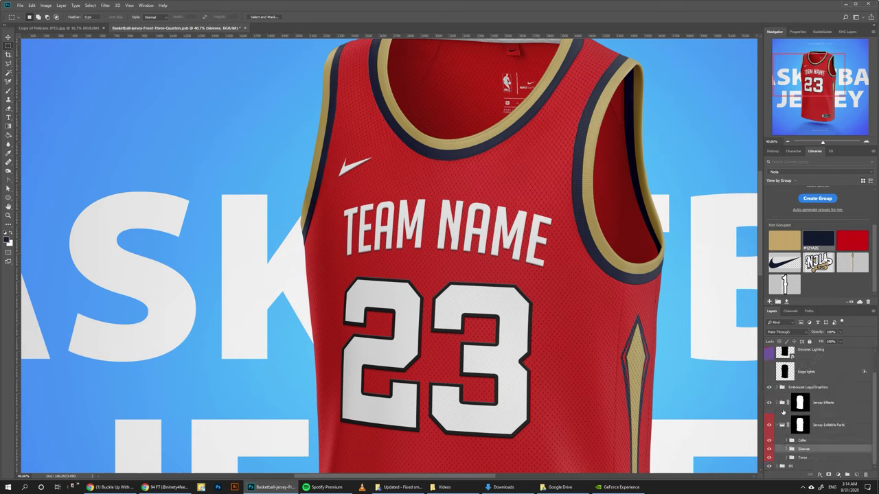
left_click(781, 425)
left_click(787, 388)
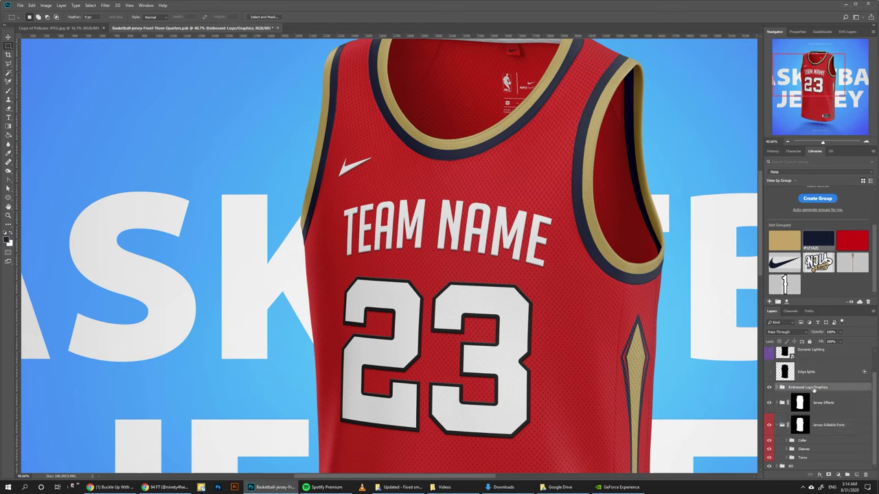
Open the Embossed Logo/Graphics group's front design smart object and show its BG Color layer
left_click(777, 387)
scroll(804, 389, "down", 6)
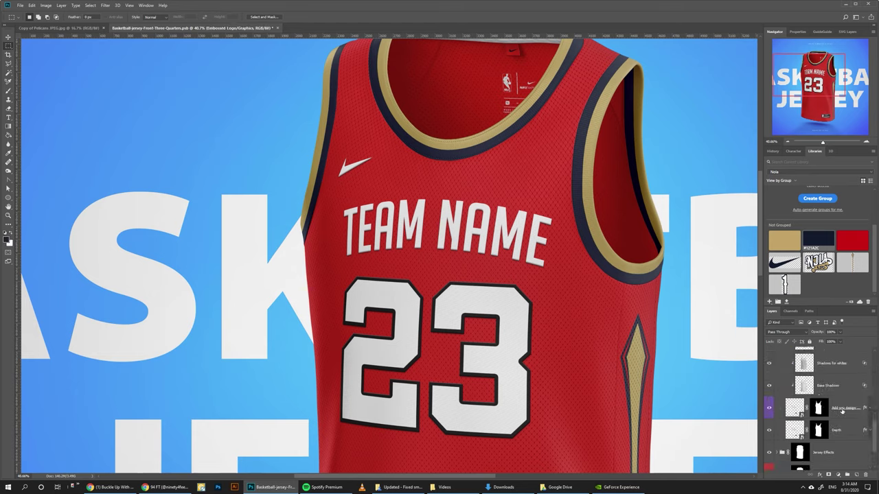
left_click(841, 410)
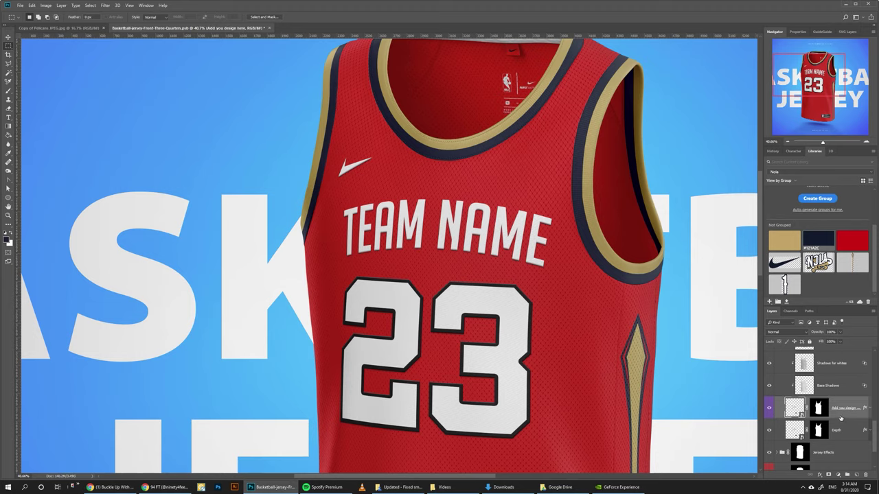
double_click(791, 414)
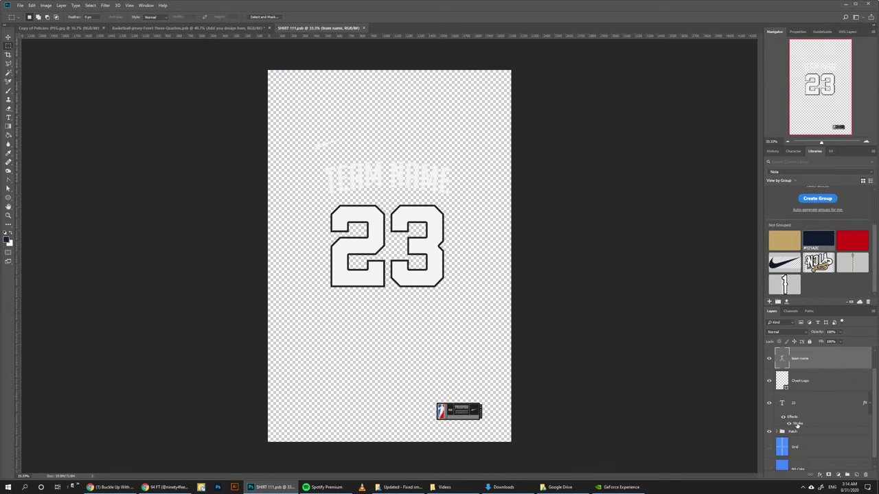
left_click(797, 468)
left_click(769, 459)
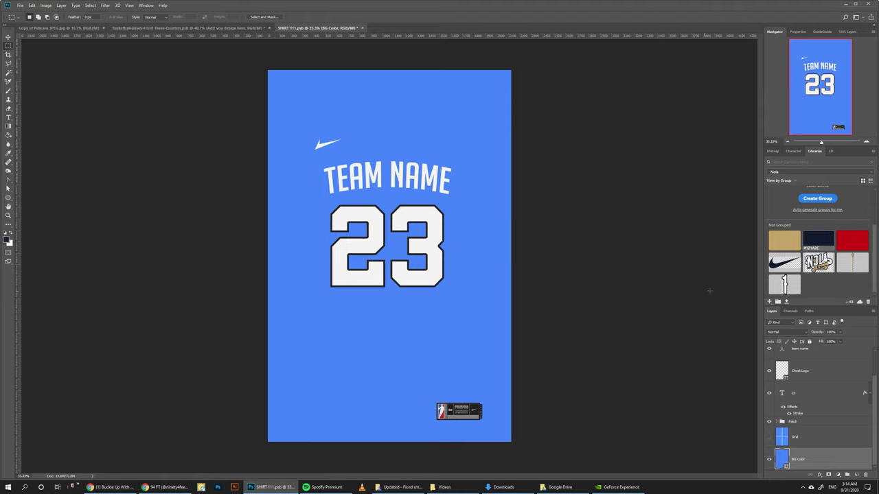
Place the library's navy Nike swoosh on the shirt design and move it over the white chest logo
left_click_drag(778, 265, 364, 138)
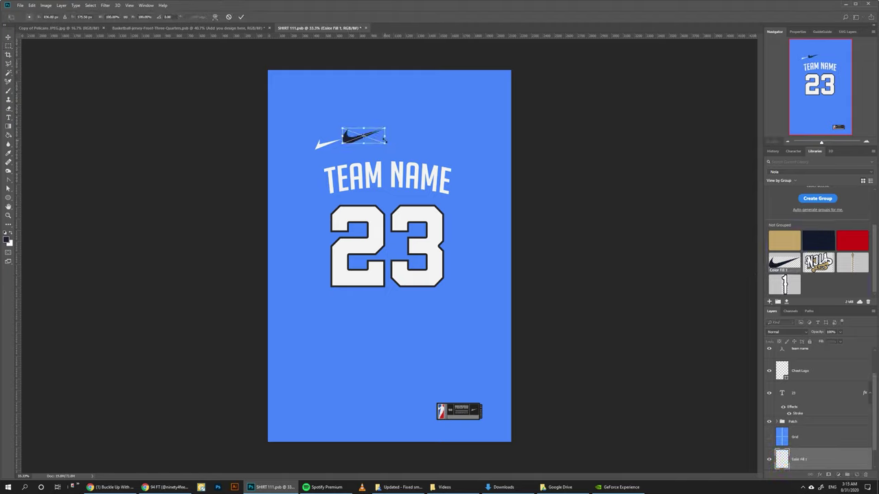
key("Return")
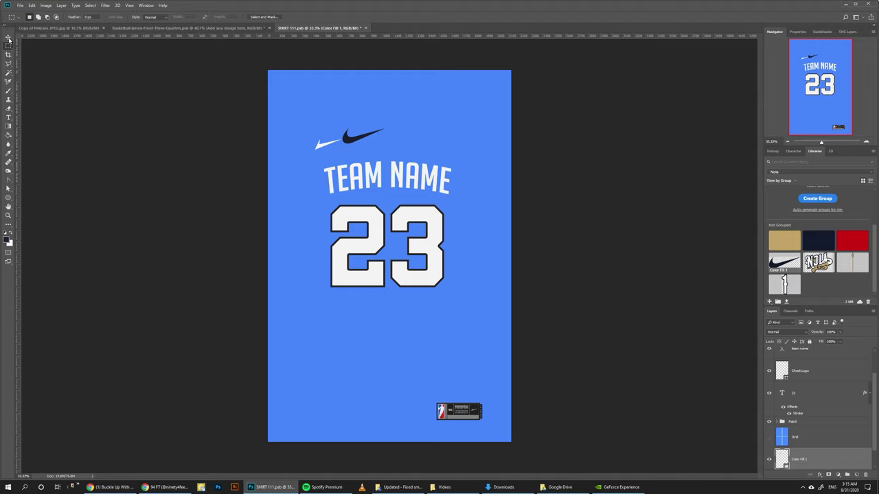
left_click(8, 38)
left_click_drag(356, 141, 326, 148)
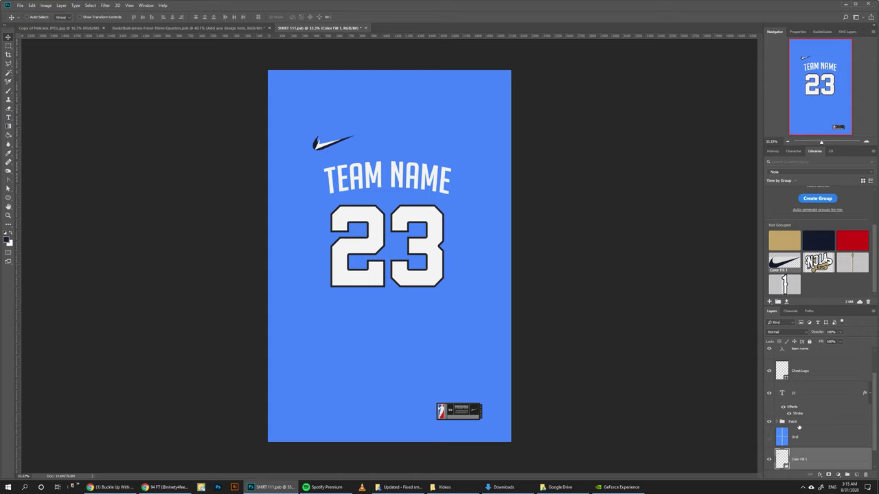
Place the library's NOLA graphic over the team name and hide the team name and 23 text layers
scroll(794, 417, "up", 2)
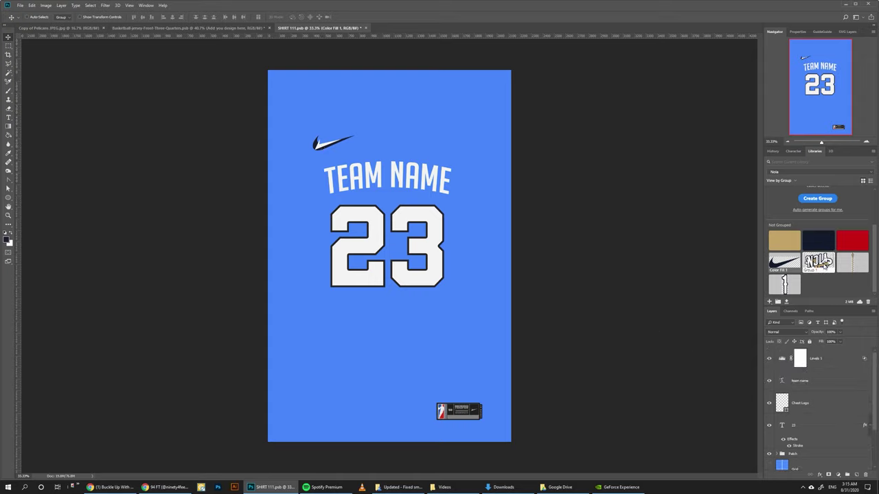
left_click_drag(818, 263, 388, 221)
mouse_move(412, 180)
left_mouse_down()
mouse_move(411, 169)
mouse_move(410, 181)
left_mouse_up()
key("Return")
left_click(769, 380)
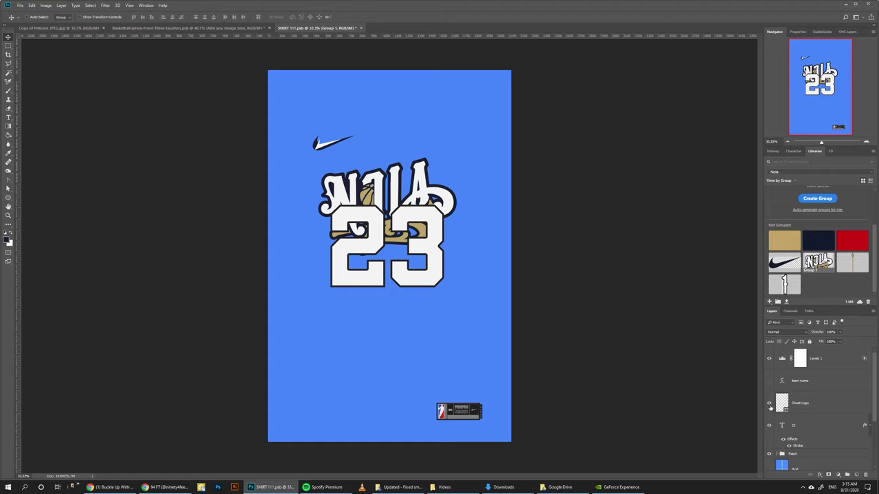
left_click(769, 426)
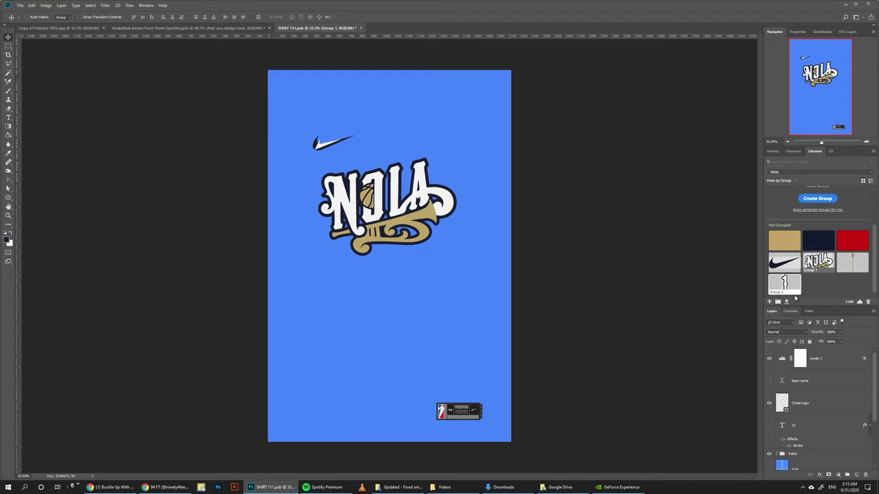
Place the library's number 1 graphic and move it below the middle of the NOLA graphic
left_click_drag(791, 290, 425, 302)
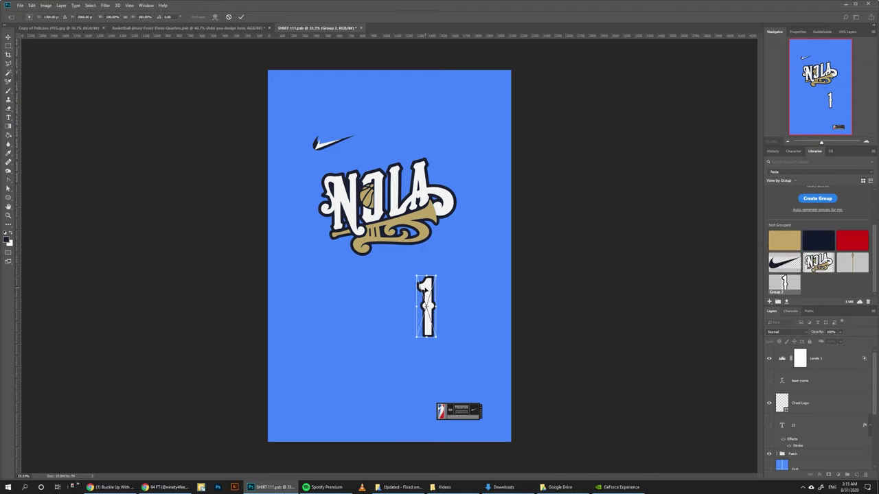
key("Return")
left_click_drag(426, 294, 389, 292)
Show the guides to nudge the number 1 onto the vertical centre line, and hide the Chest Logo layer
left_click(117, 5)
mouse_move(129, 5)
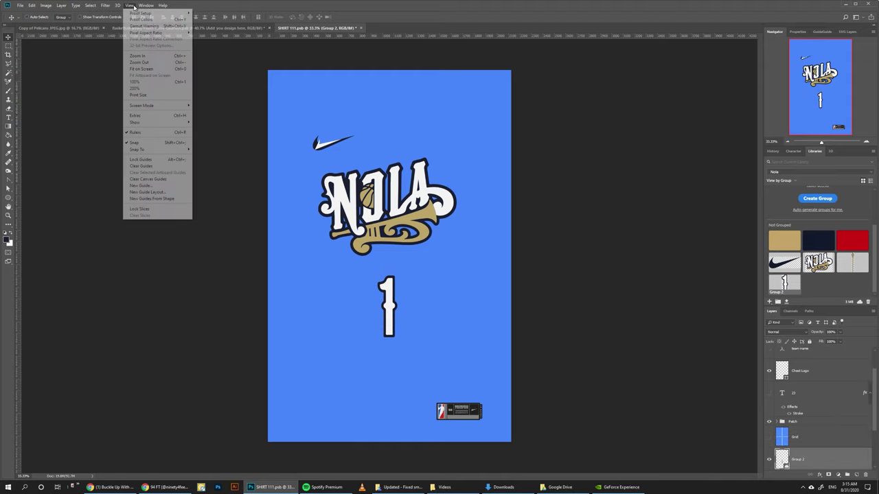
left_click(154, 117)
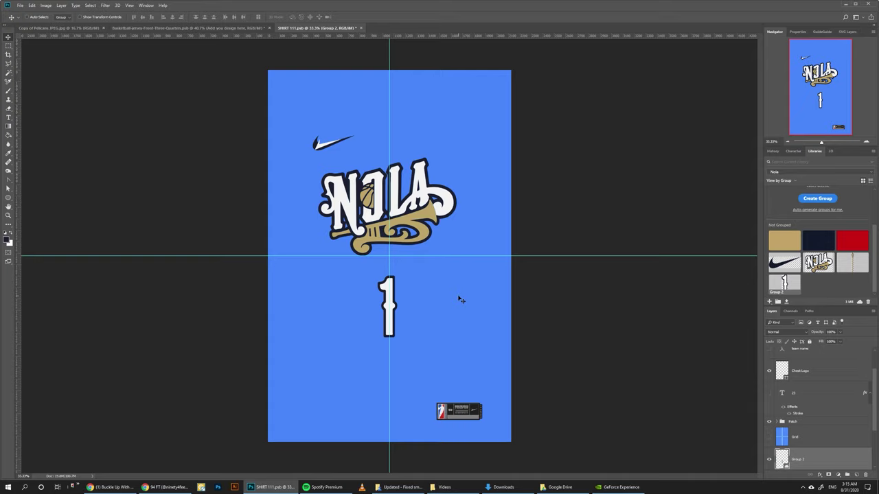
key("ctrl+t")
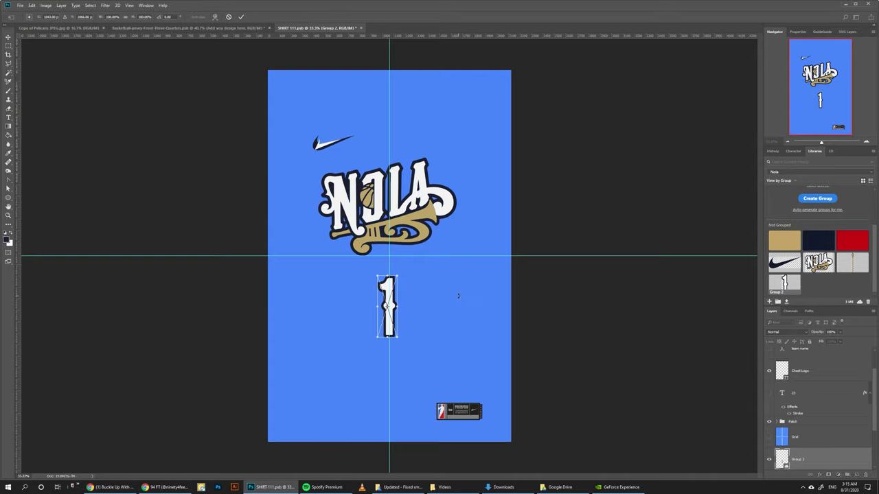
key("Right")
key("Right")
key("Right")
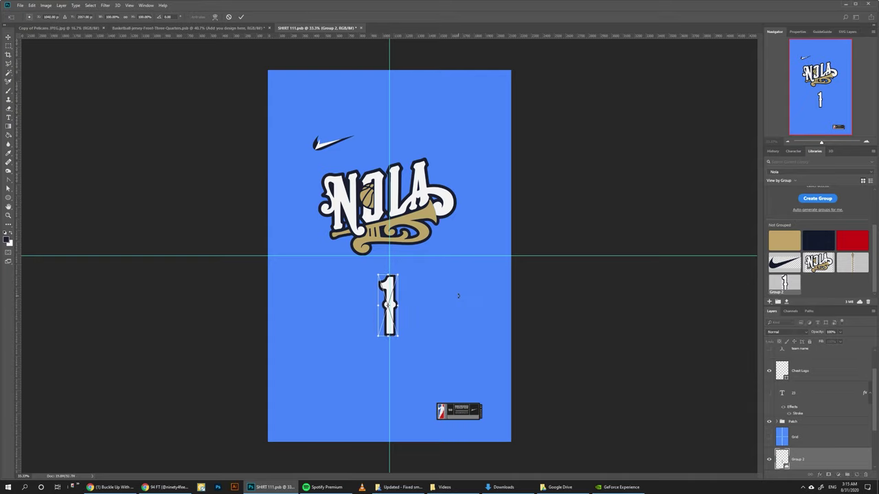
key("Return")
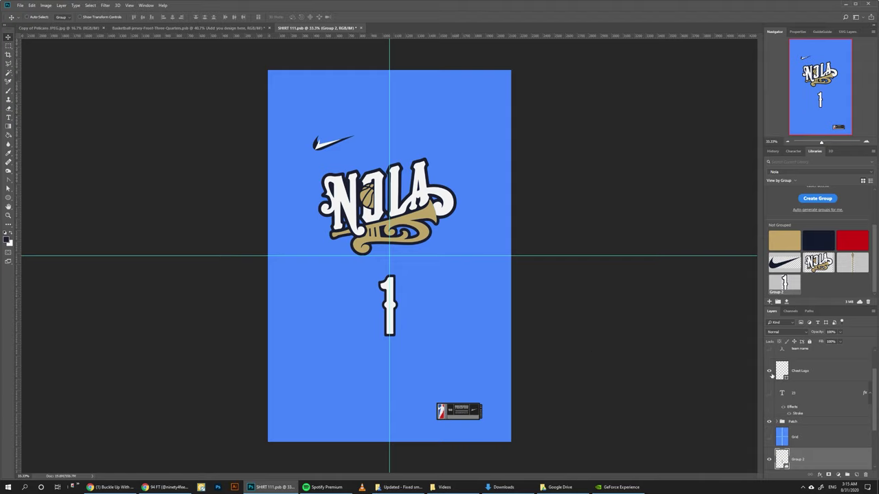
left_click(771, 374)
left_click(769, 372)
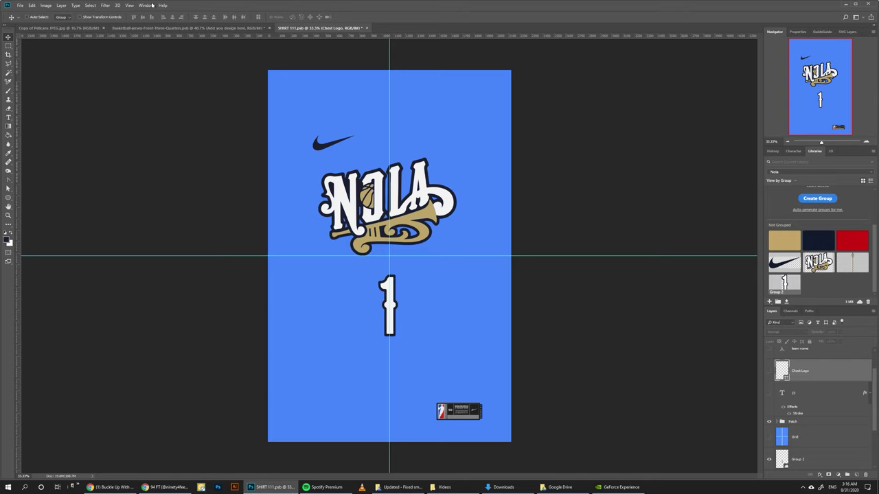
Examine the NBA patch at 100% zoom and the layers inside its Patch group
left_click(129, 5)
left_click(148, 79)
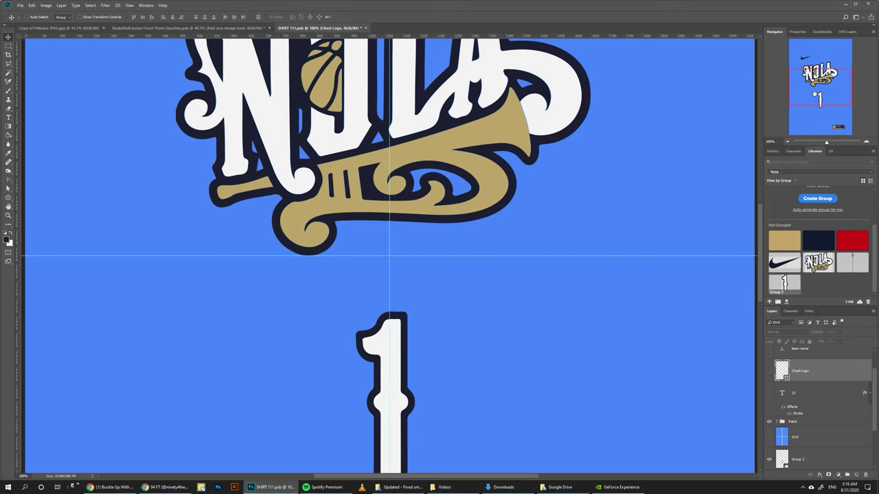
scroll(572, 345, "down", 5)
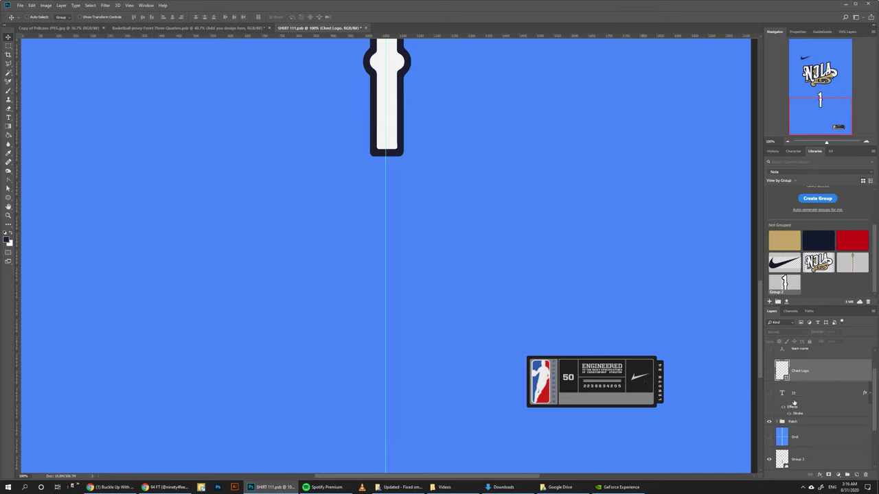
scroll(794, 401, "down", 3)
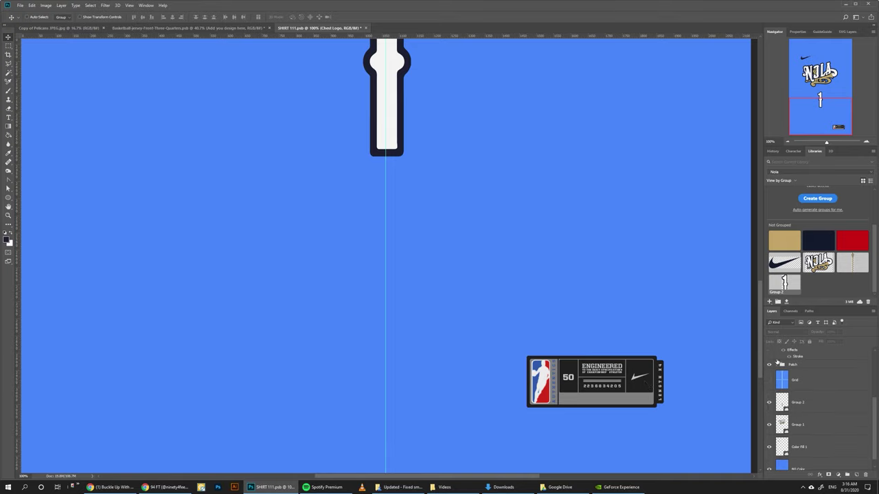
scroll(777, 365, "up", 1)
left_click(776, 365)
left_click(777, 387)
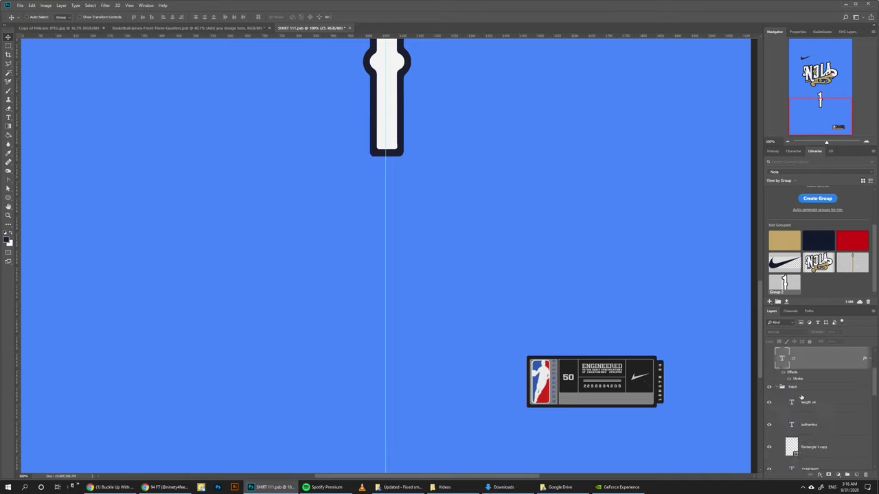
scroll(800, 389, "down", 3)
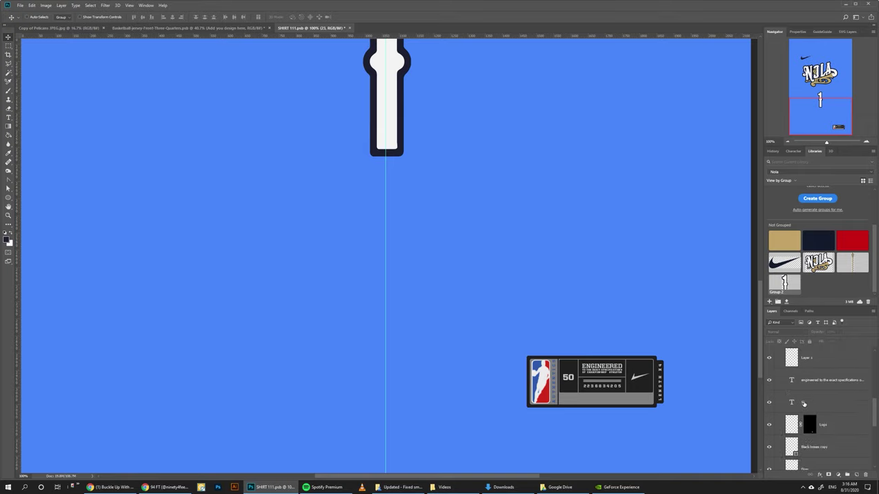
scroll(802, 407, "down", 2)
left_click(796, 406)
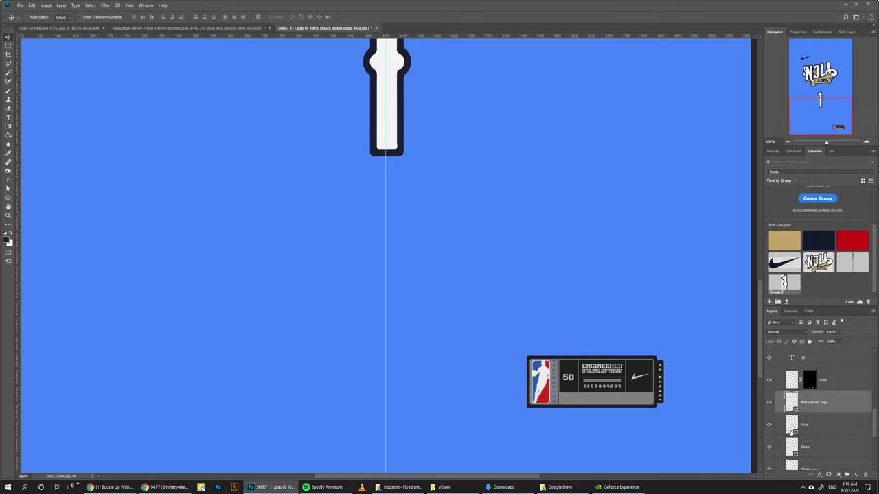
scroll(809, 428, "down", 4)
scroll(806, 409, "up", 5)
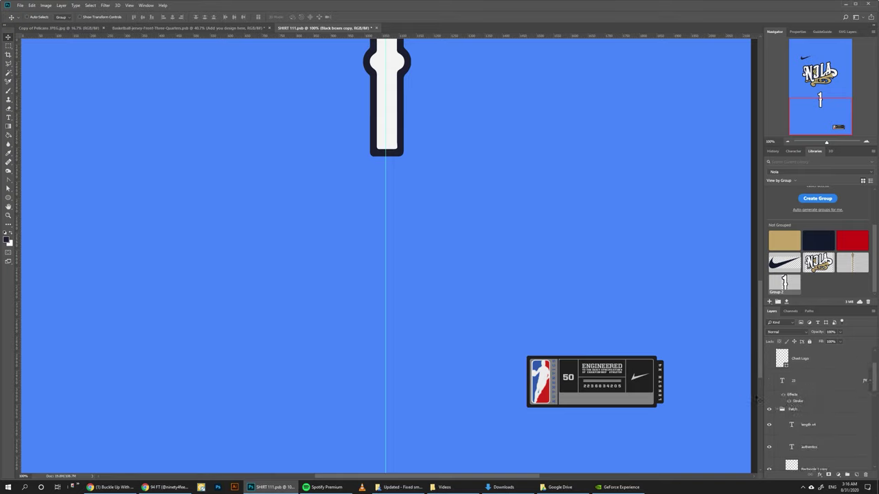
left_click(781, 410)
left_click(802, 411)
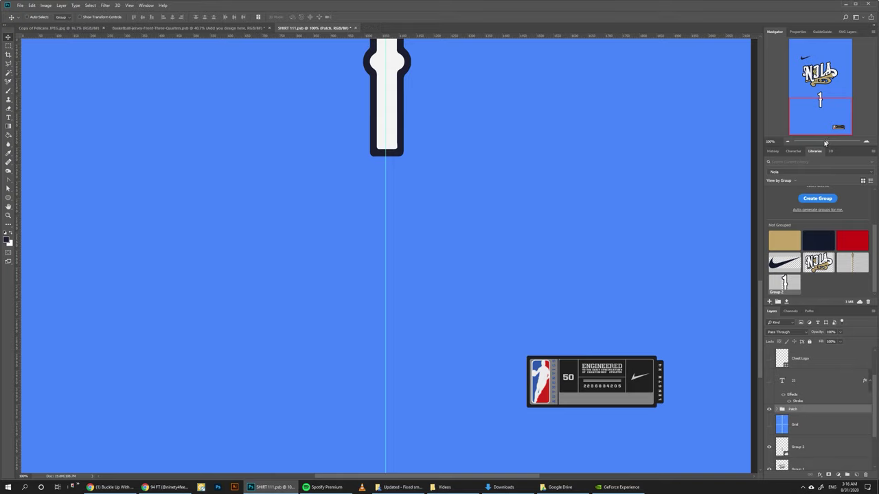
Hide the BG Color layer, save the smart object and return to the jersey mockup document
left_click_drag(826, 142, 824, 144)
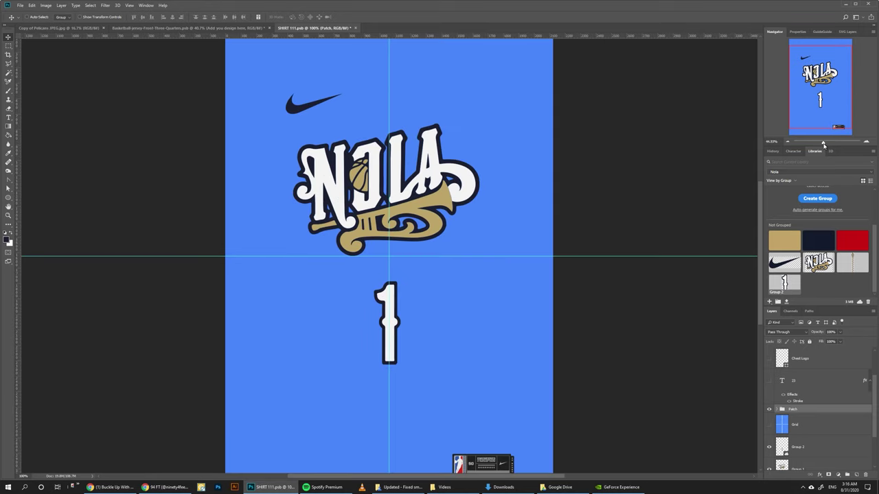
scroll(796, 412, "down", 2)
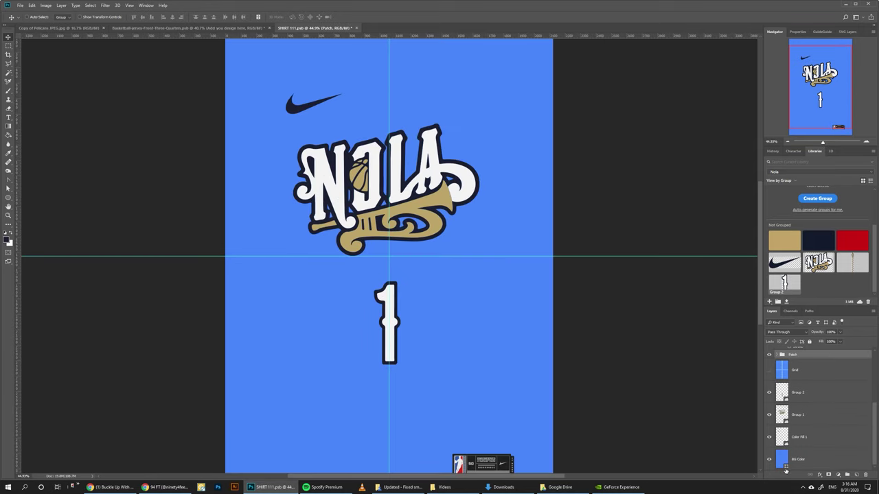
left_click(769, 460)
key("ctrl+s")
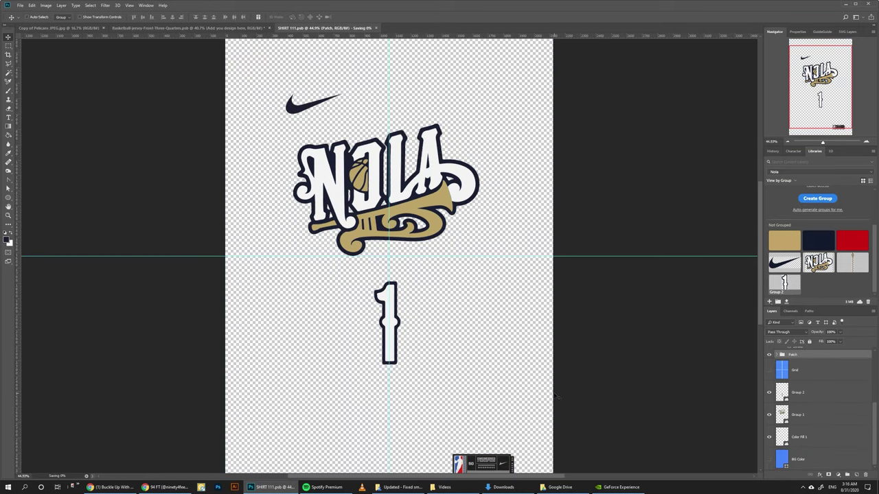
left_click(131, 28)
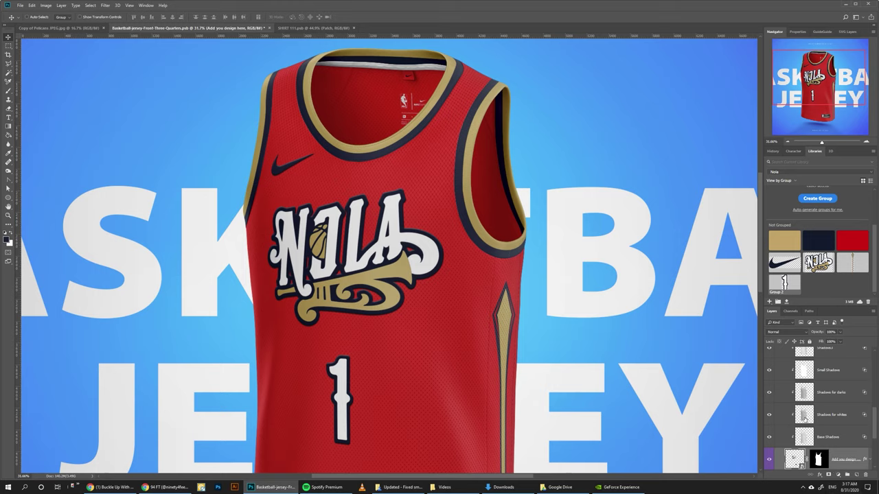
Recolor the Back stripe color layer in the Collar group with a navy shade
scroll(804, 420, "down", 3)
scroll(802, 421, "down", 1)
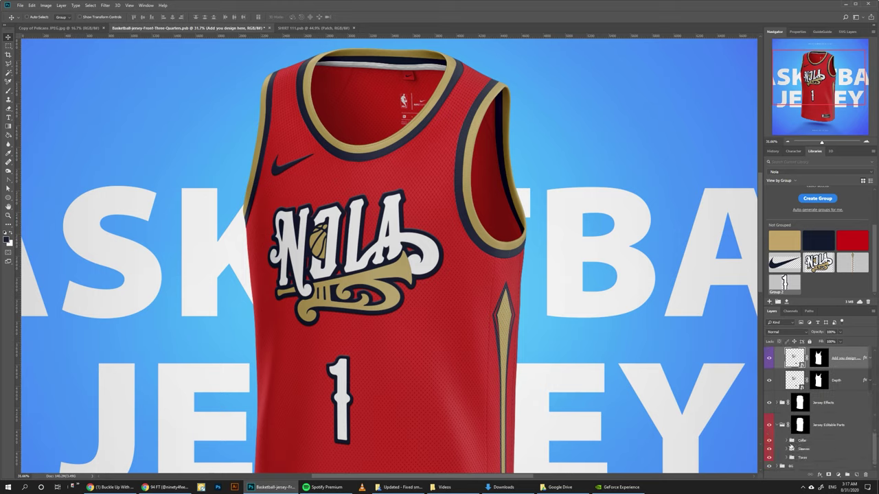
left_click(785, 441)
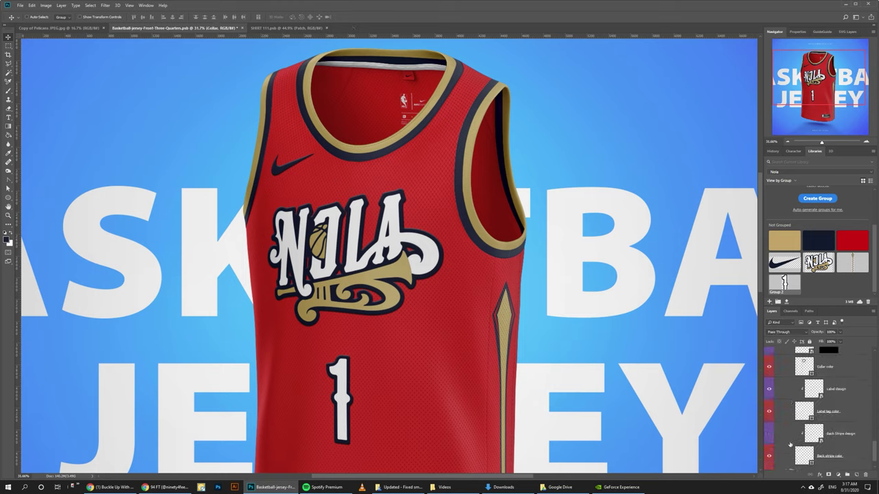
scroll(832, 443, "down", 1)
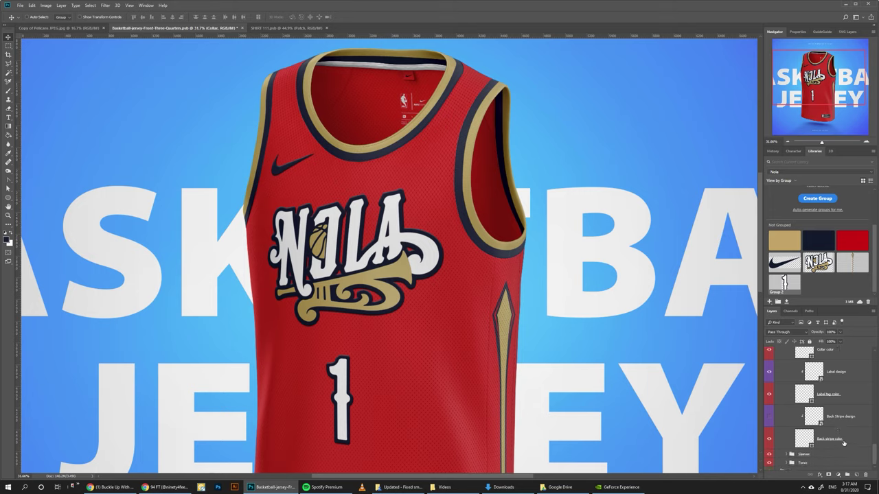
left_click(808, 434)
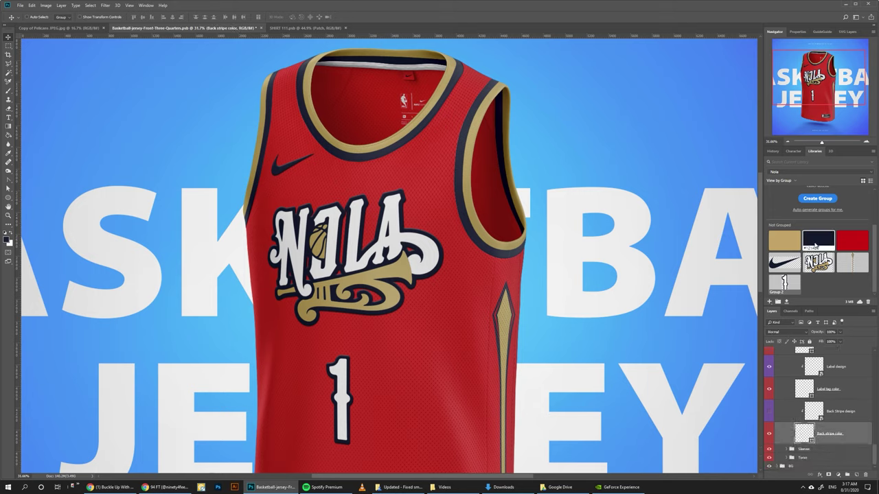
double_click(803, 433)
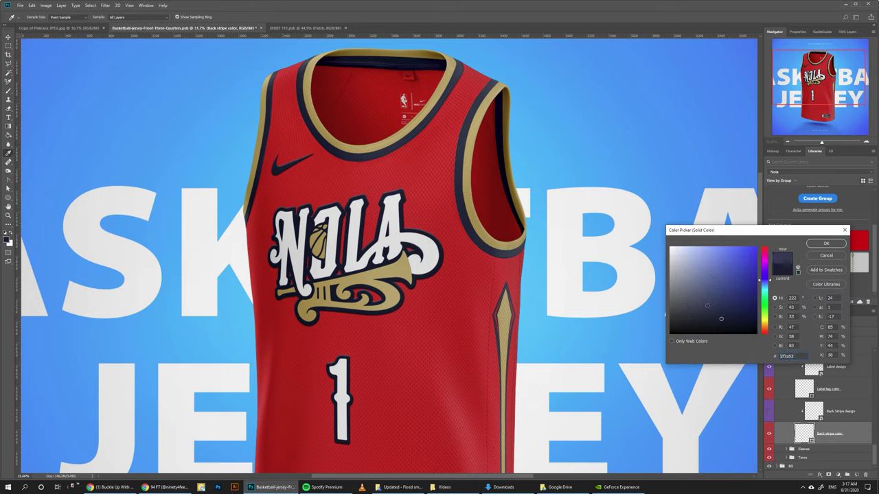
mouse_move(707, 305)
left_mouse_down()
mouse_move(689, 299)
mouse_move(696, 302)
left_mouse_up()
left_click(826, 243)
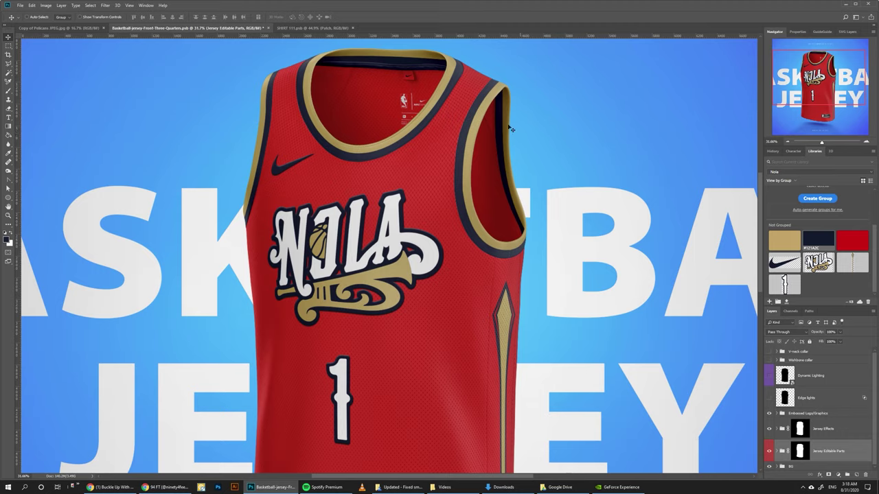
Preview the jersey with the Wishbone collar group by toggling its visibility
scroll(367, 127, "up", 2)
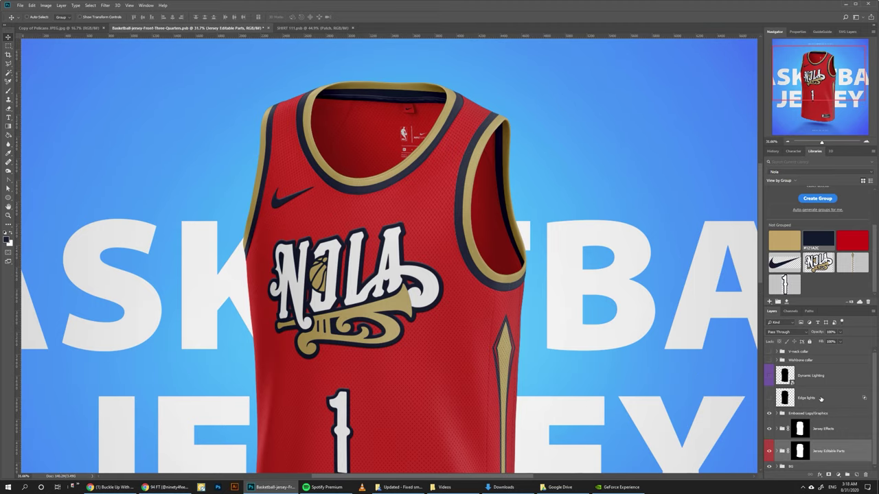
left_click(801, 361)
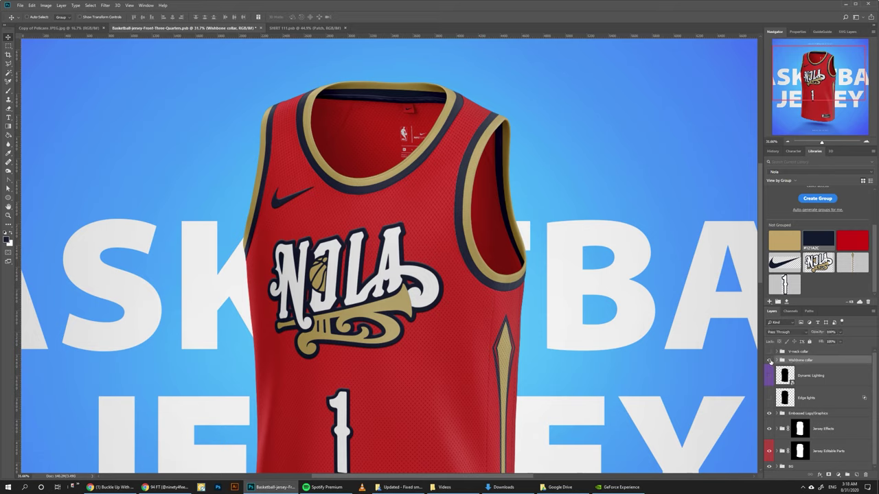
left_click(770, 361)
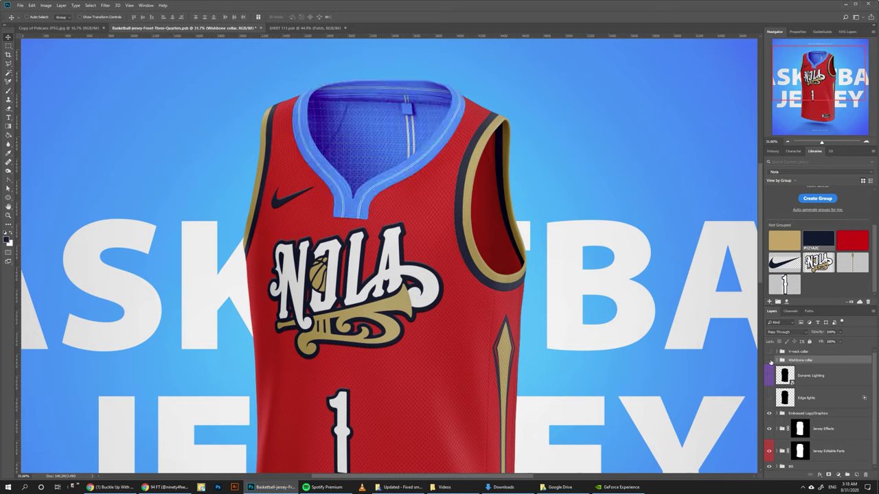
left_click(770, 360)
left_click(769, 361)
left_click(769, 361)
Switch the jersey to the V-neck collar, keeping the Wishbone collar group hidden, and expand the V-neck collar group
left_click(770, 352)
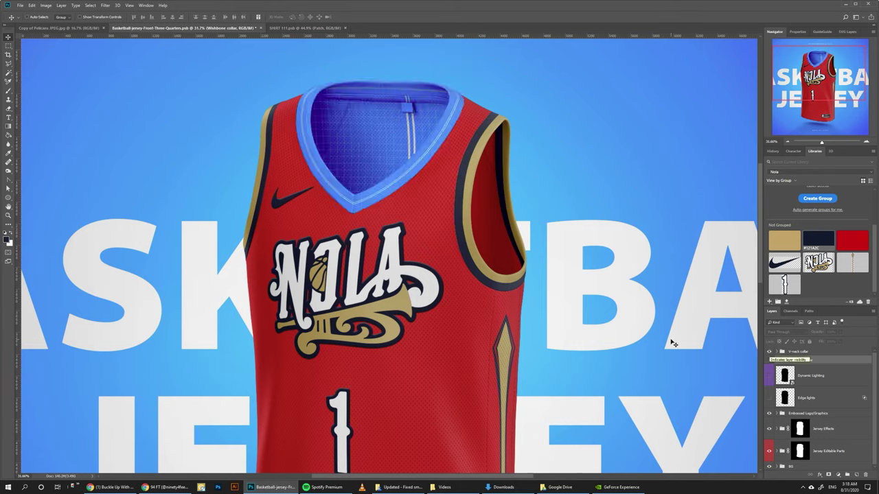
left_click(768, 351)
left_click(768, 360)
left_click(786, 352)
left_click(777, 352)
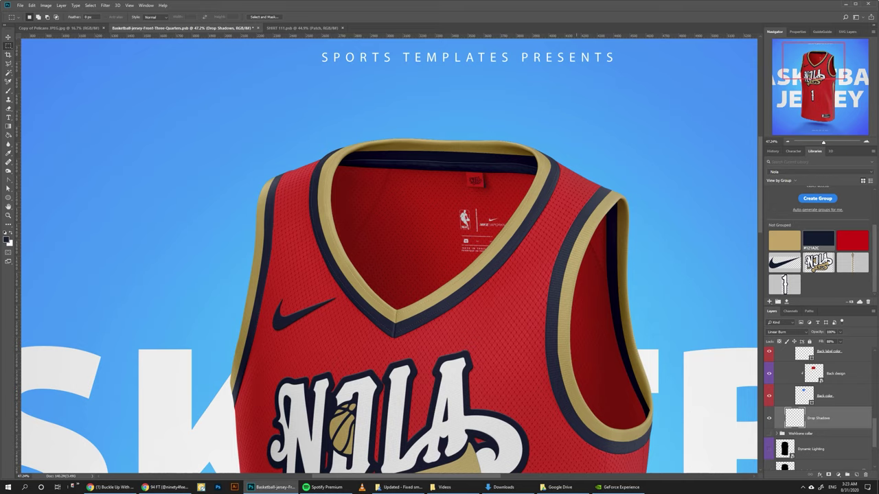
Apply the red library color to the BG color layer of the mockup's background
left_click_drag(826, 142, 821, 158)
scroll(780, 425, "down", 3)
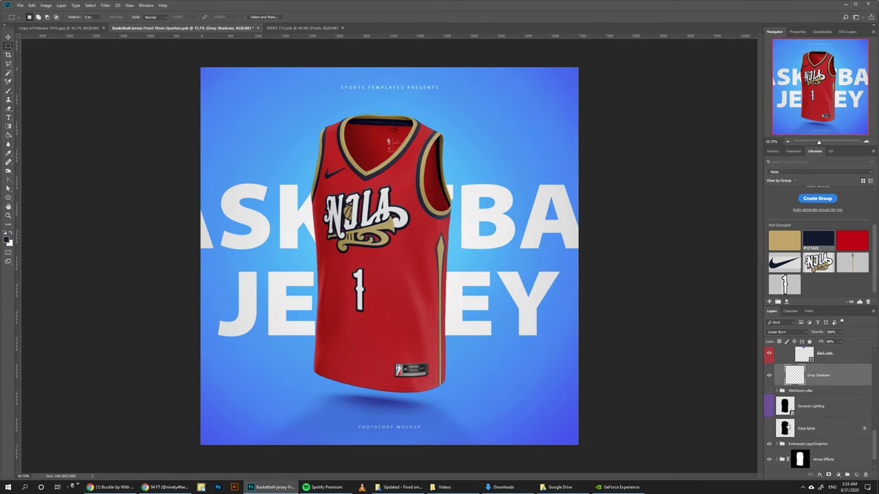
scroll(789, 453, "down", 5)
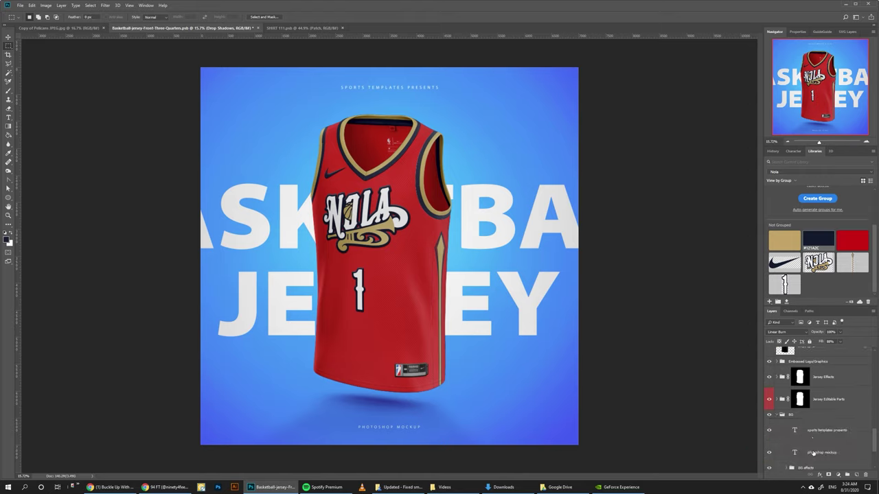
left_click(817, 460)
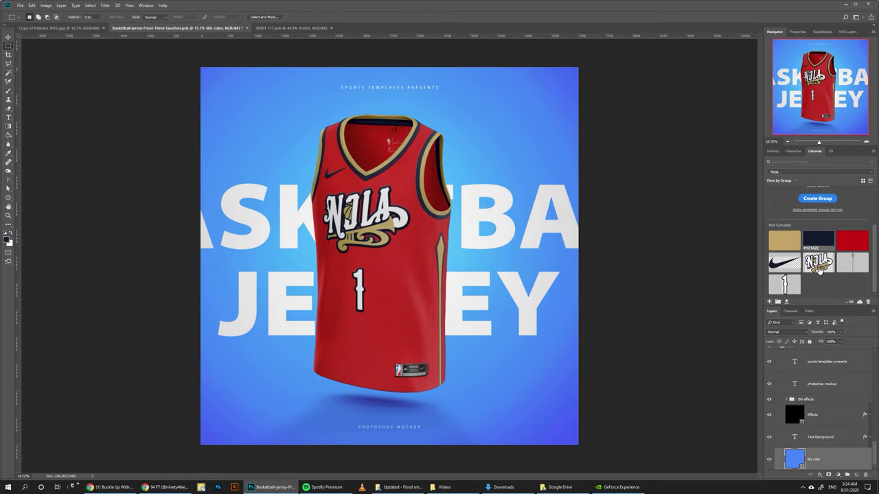
left_click(842, 246)
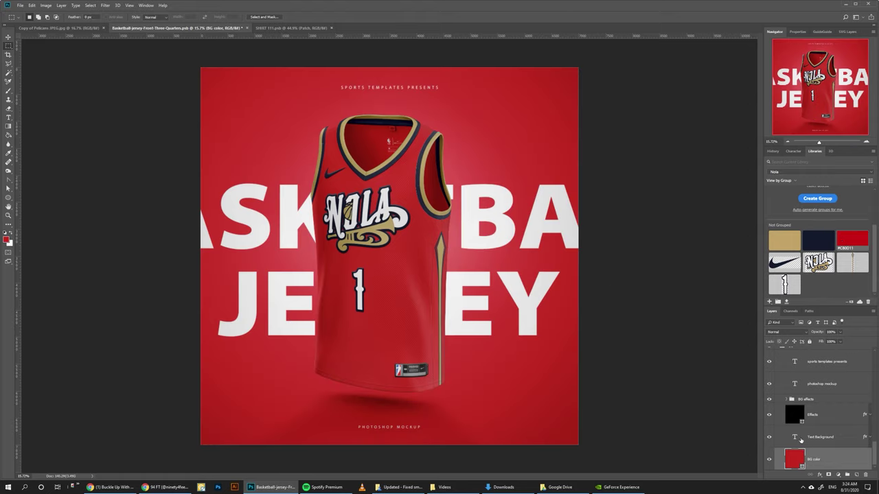
Replace the Text Background wording behind the jersey with "NEW ORLEANS PELICANS"
double_click(795, 437)
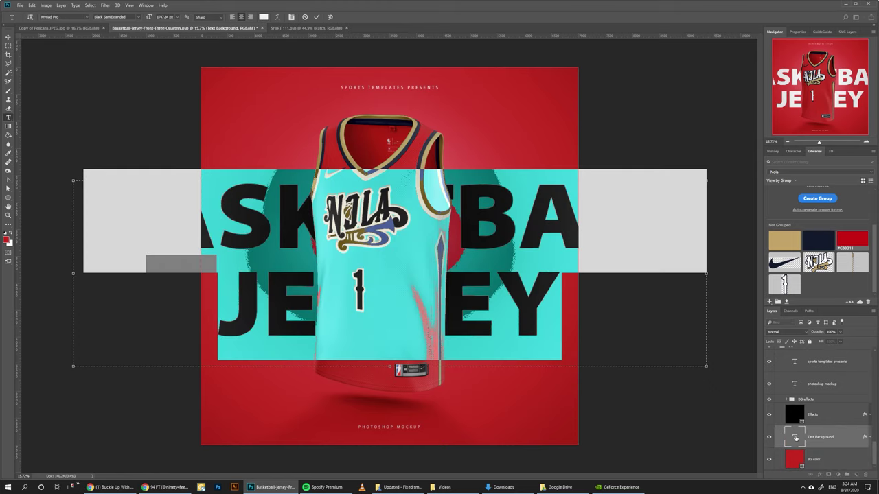
type("NEW OR")
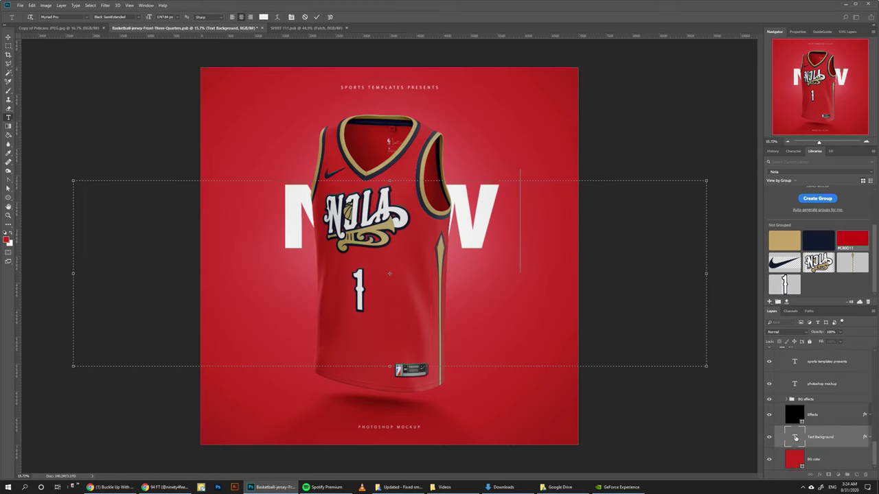
type("LEANS")
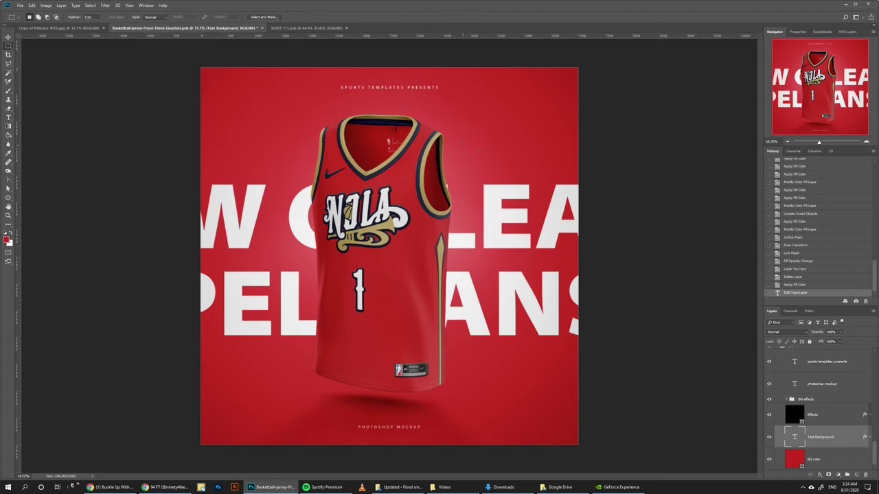
Examine the chest logo, the NBA tag near the hem and the V-neck collar at 100% zoom, ending with the whole mockup in view
left_click(129, 4)
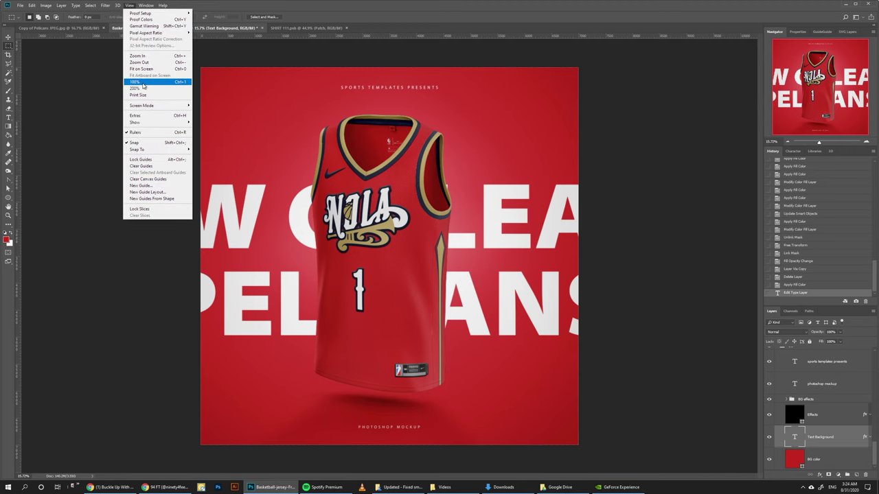
key("Escape")
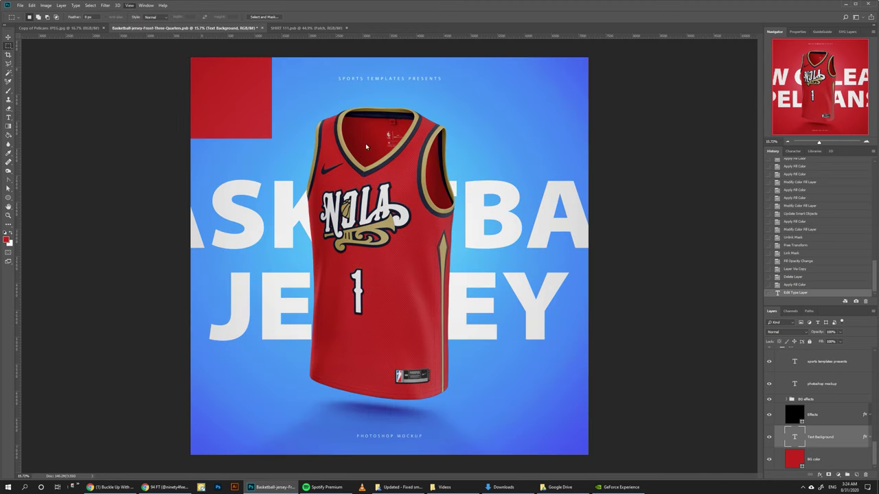
key("ctrl+1")
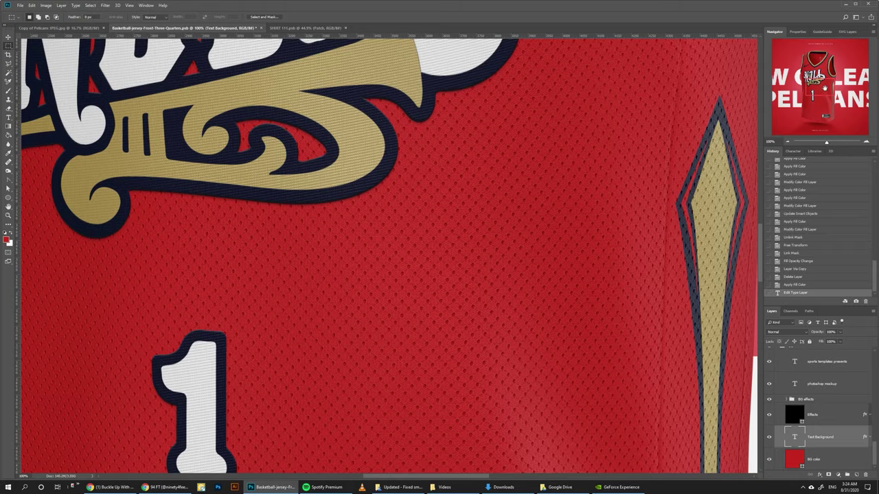
left_click_drag(824, 87, 821, 83)
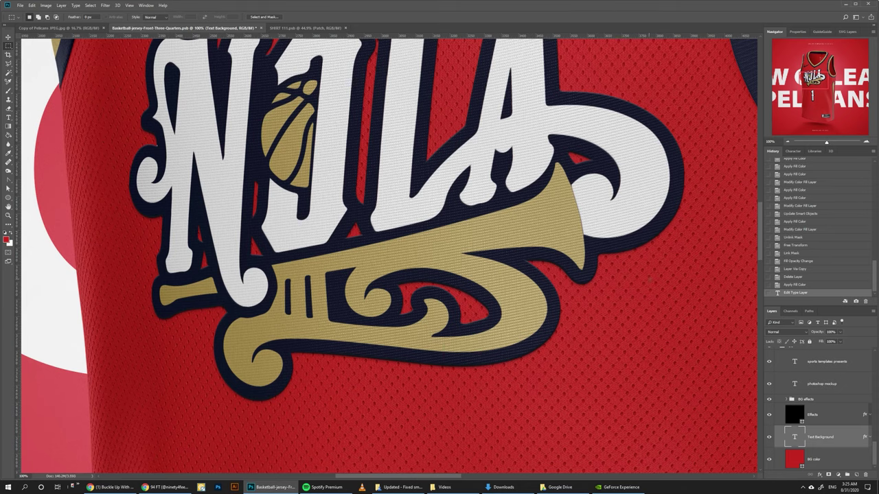
left_click_drag(828, 75, 832, 110)
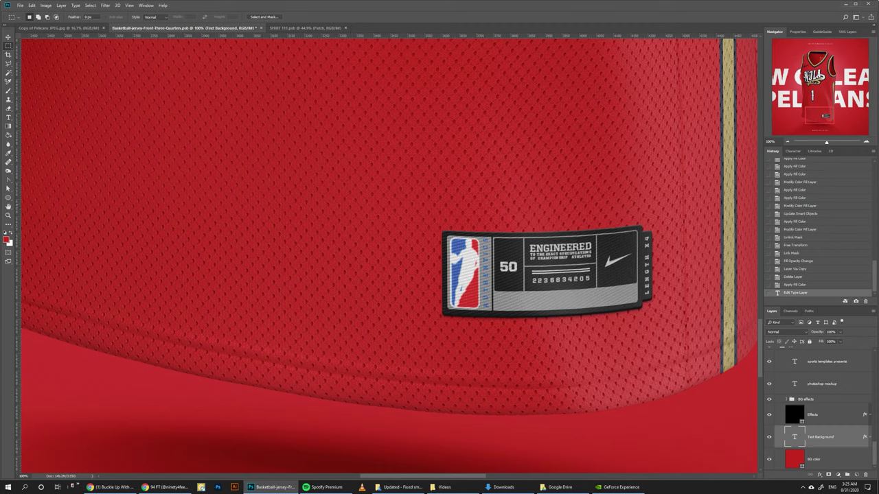
left_click_drag(816, 131, 816, 83)
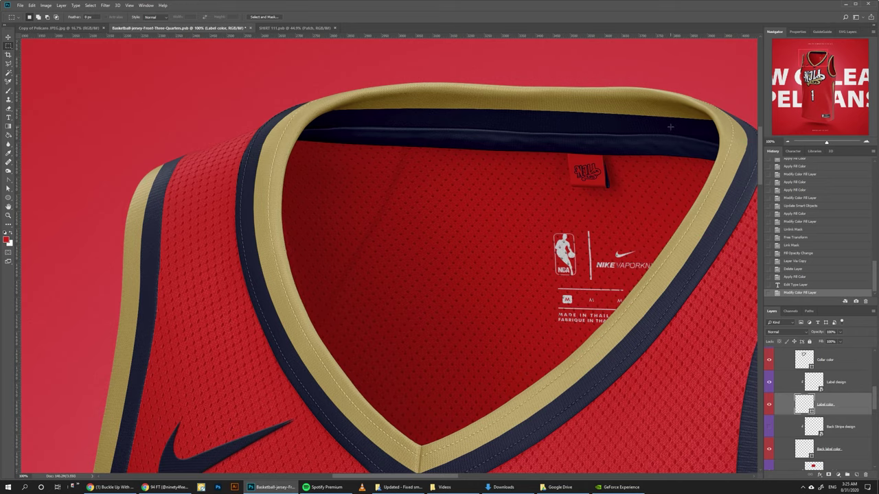
key("ctrl+0")
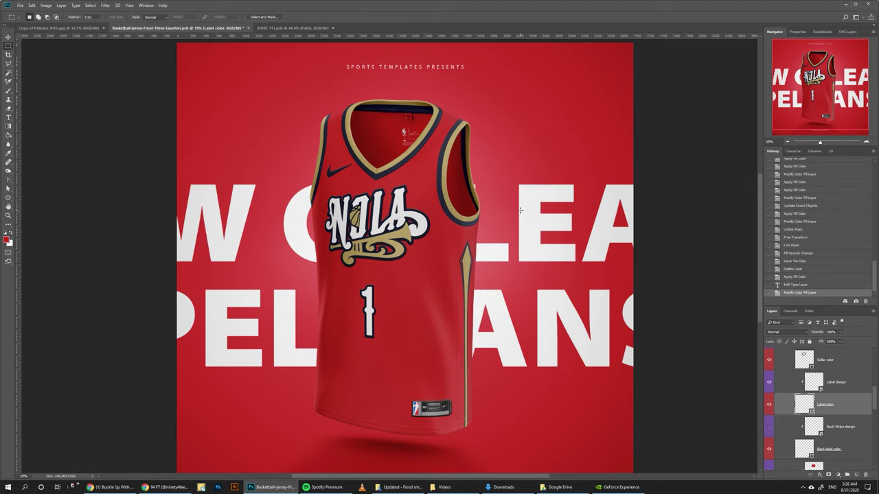
Collapse the Editable parts subgroup and the V-neck collar group to tidy the layer list
scroll(792, 369, "up", 5)
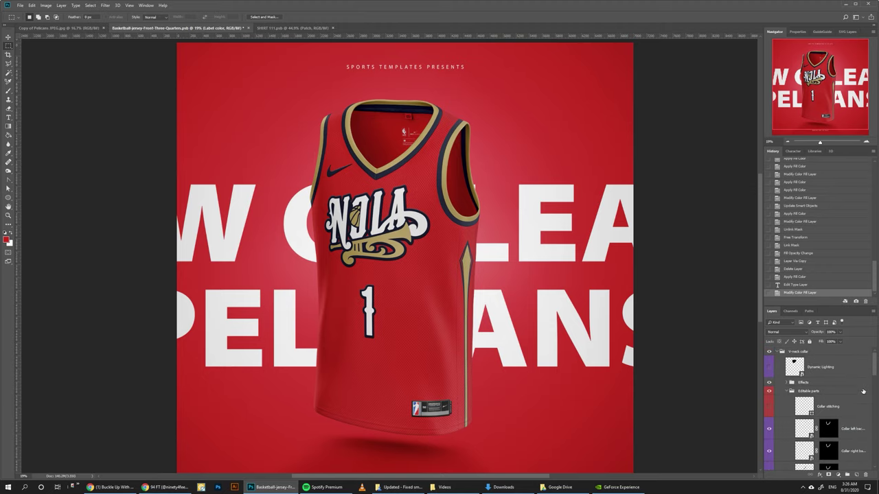
left_click(791, 391)
left_click(786, 391)
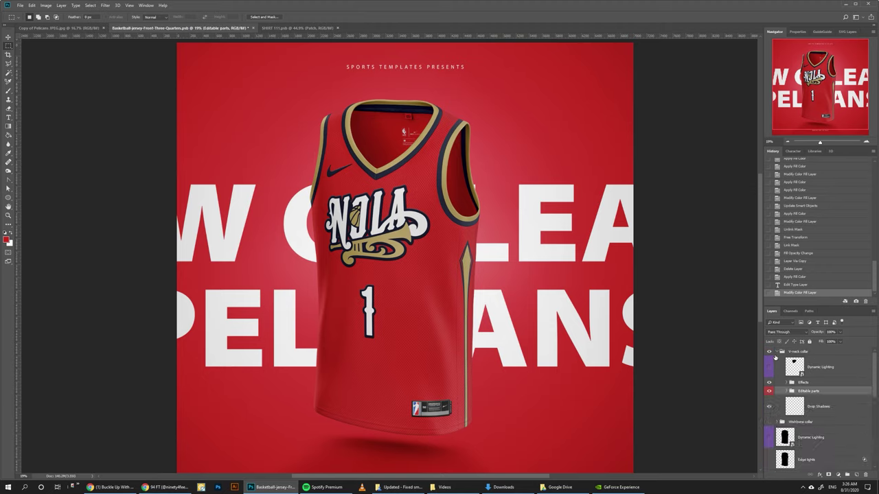
left_click(777, 352)
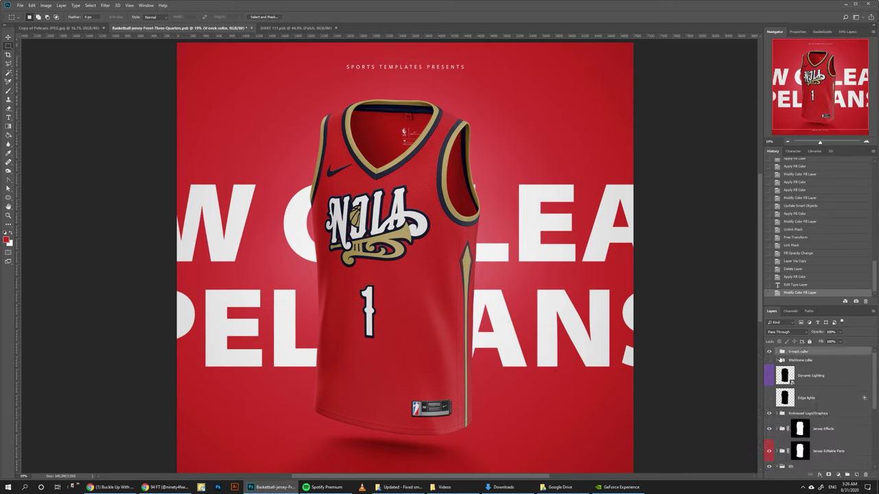
Turn on the Edge lights layer and lower its opacity to about 70%
left_click(829, 383)
left_click(829, 399)
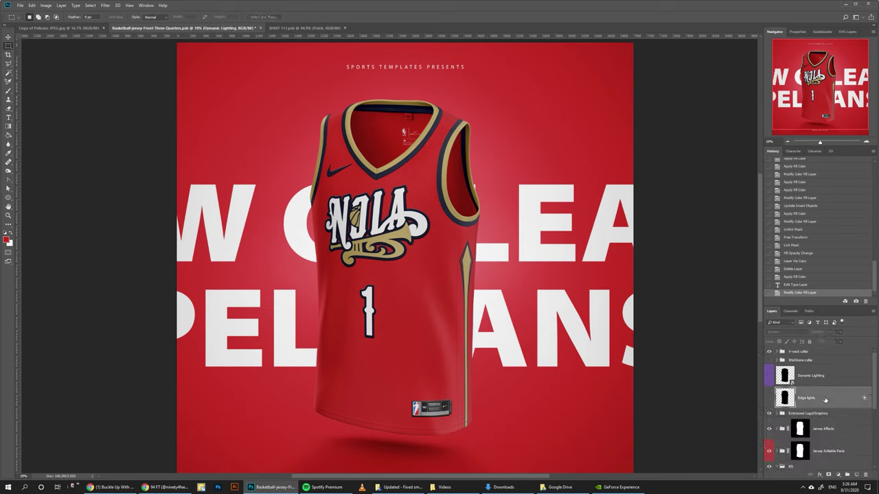
left_click(821, 380)
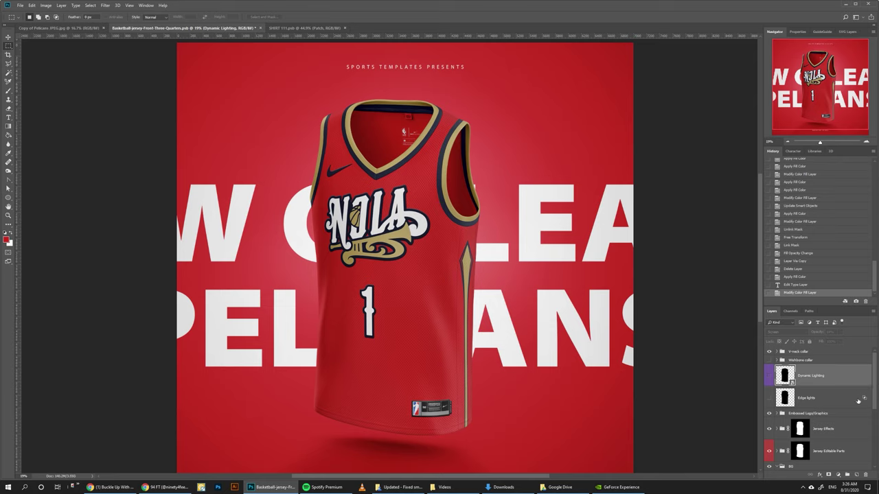
left_click(858, 401)
left_click(768, 399)
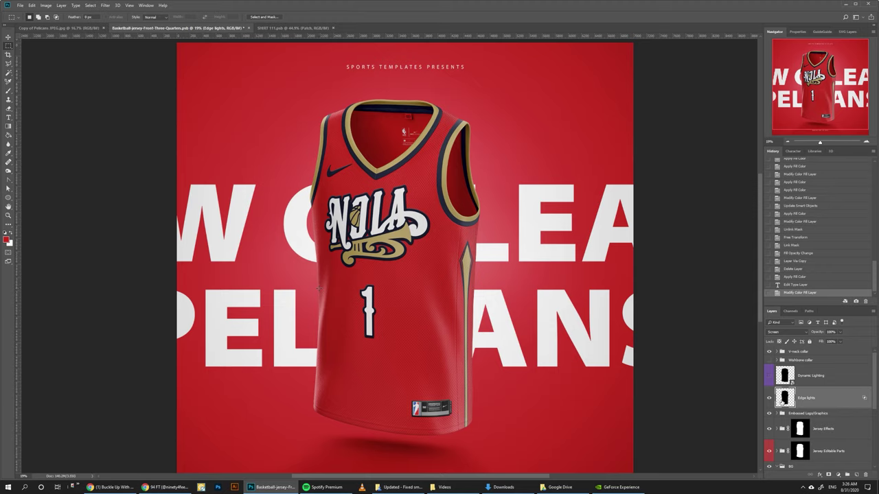
left_click(769, 398)
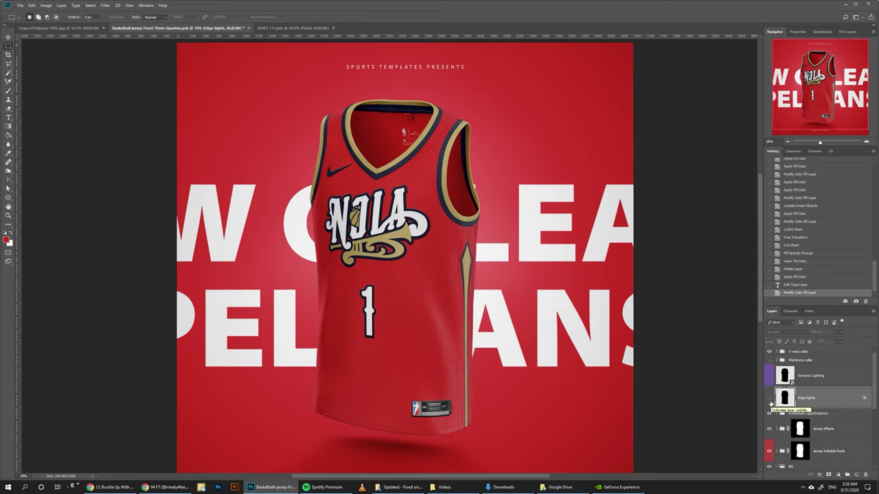
left_click(769, 398)
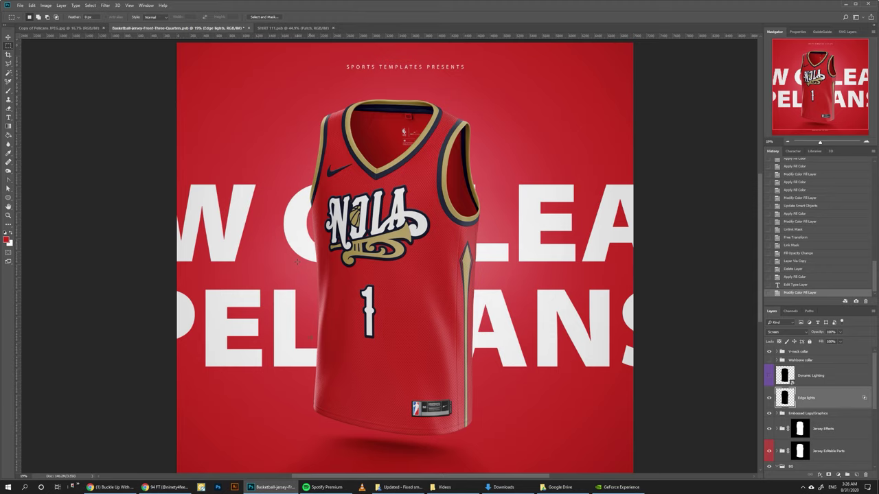
left_click(842, 335)
mouse_move(841, 342)
left_mouse_down()
mouse_move(822, 341)
mouse_move(852, 341)
mouse_move(831, 342)
left_mouse_up()
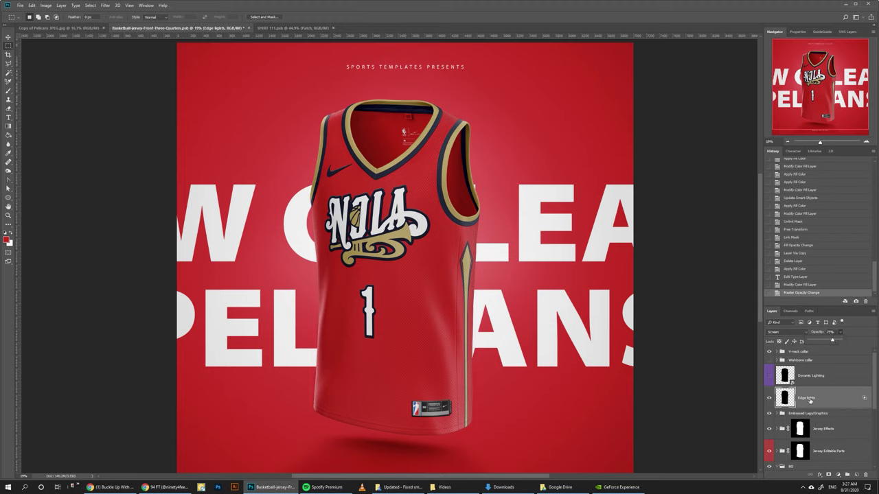
Show the main Dynamic Lighting layer and open its smart object for editing
key("alt+bracketright")
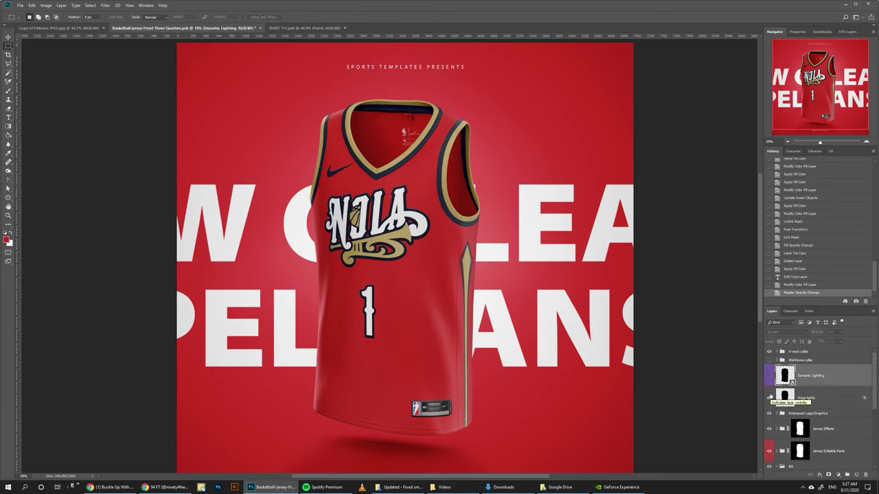
left_click(783, 377)
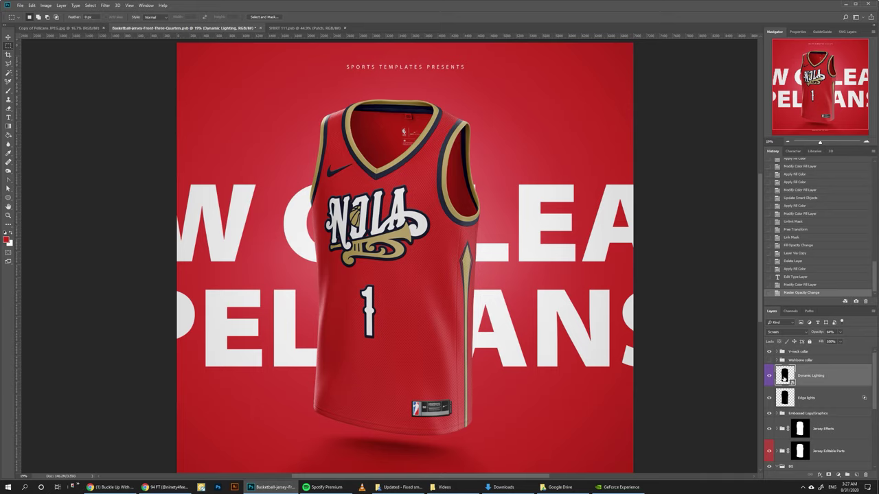
double_click(784, 377)
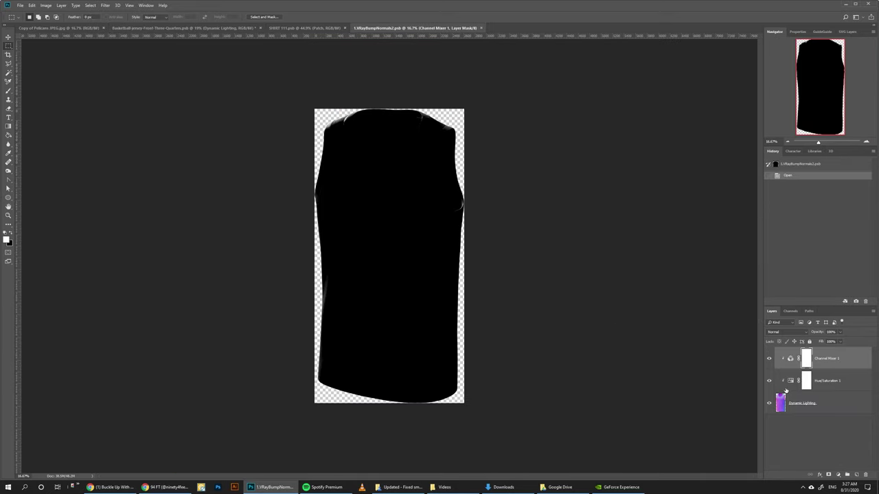
Shift the hue of the Hue/Saturation 1 adjustment to cast light on the jersey's shoulders and side panel
left_click(792, 382)
mouse_move(846, 77)
left_mouse_down()
mouse_move(743, 89)
mouse_move(824, 84)
left_mouse_up()
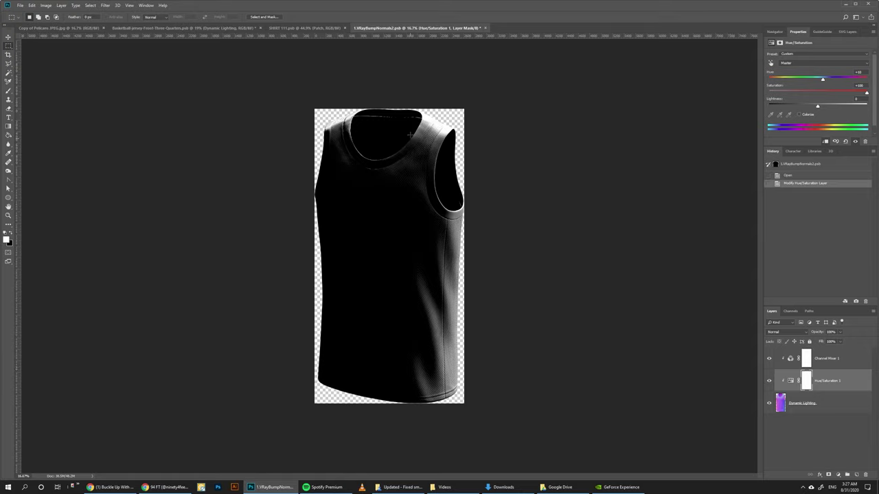
left_click(791, 380)
Adjust the monochrome Channel Mixer 1 to about -75% red, +70% green and +11% blue to soften the lighting
left_click(826, 359)
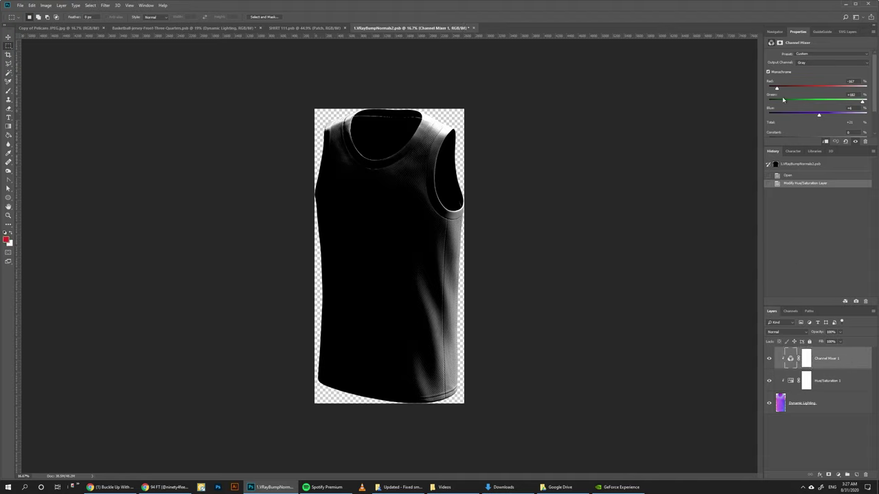
left_click_drag(859, 102, 820, 118)
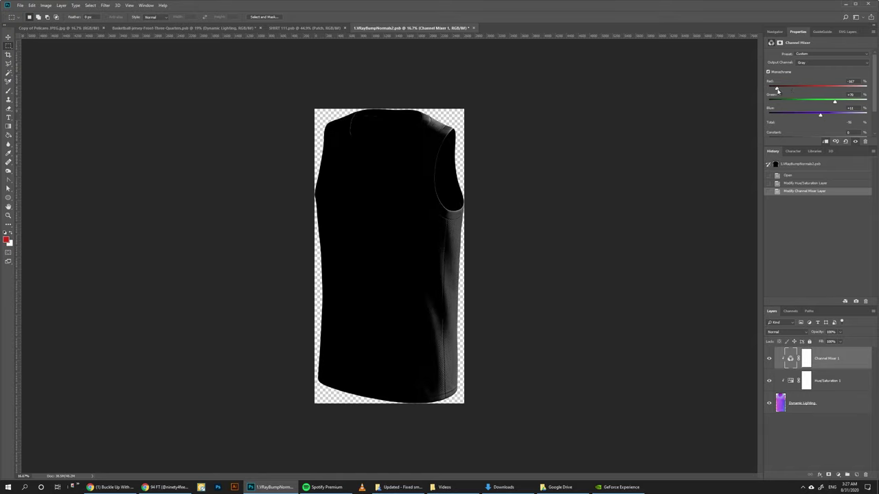
left_click_drag(777, 89, 798, 94)
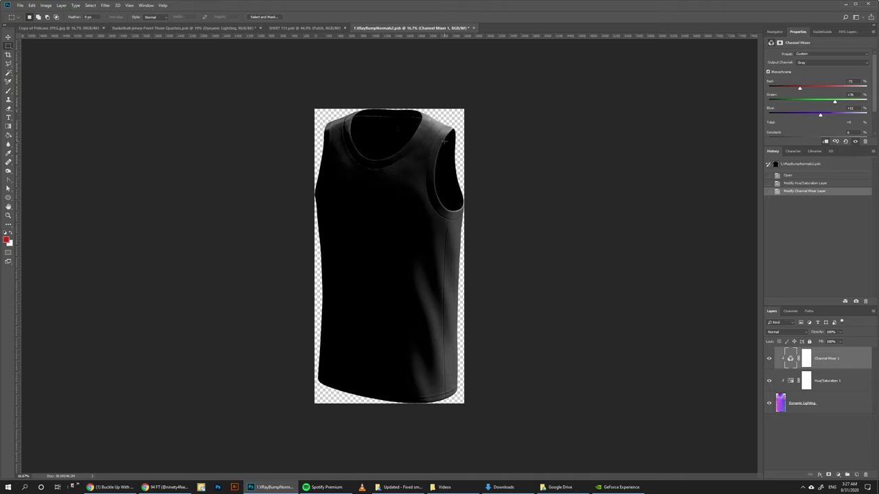
Save and close the lighting smart object, and compare the jersey with the Dynamic Lighting layer hidden and shown
left_click(475, 30)
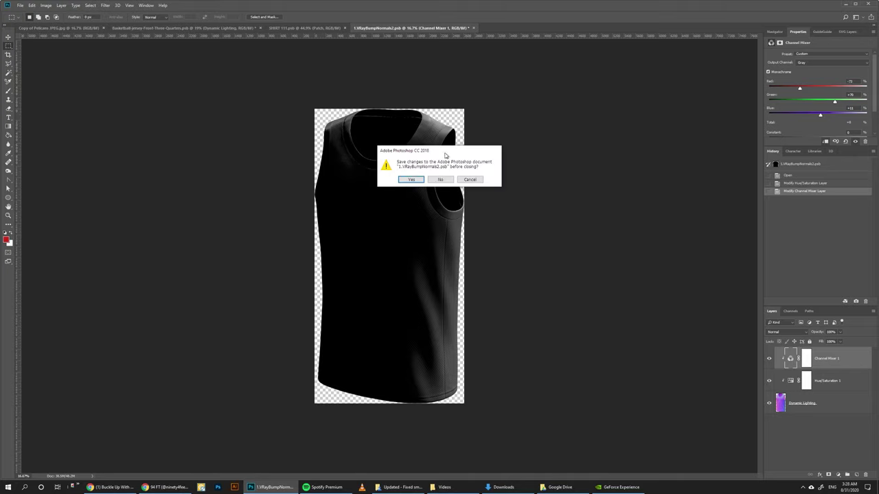
left_click(411, 180)
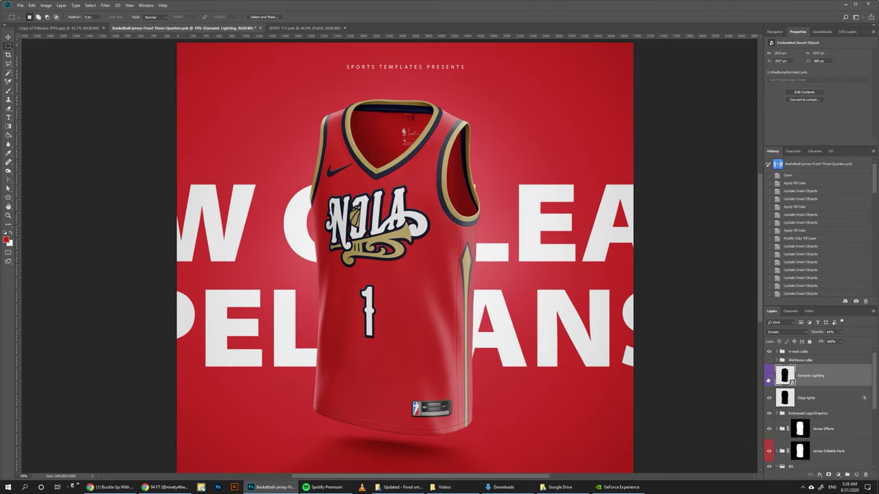
left_click(769, 376)
left_click(769, 376)
left_click(769, 377)
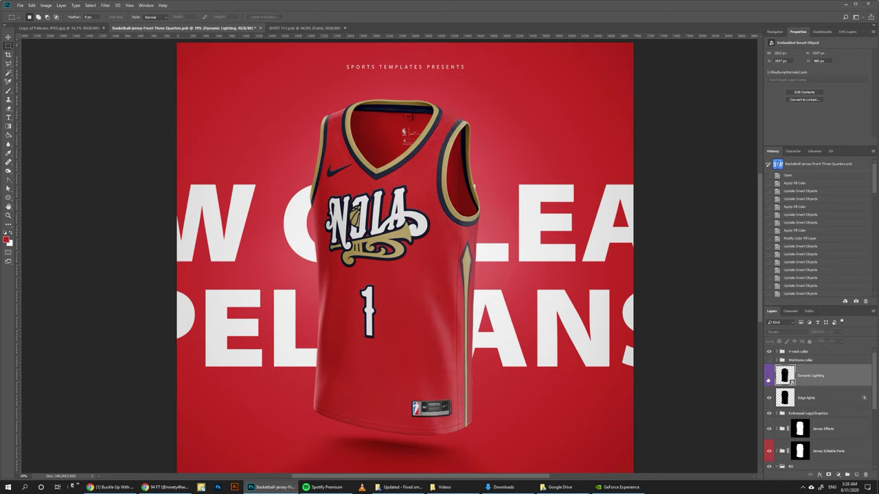
left_click(768, 377)
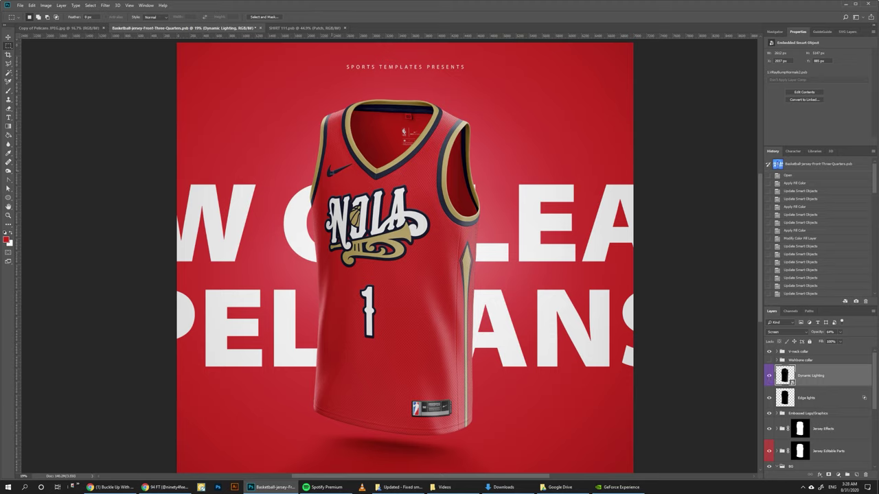
Duplicate the Dynamic Lighting layer as an independent new smart object via copy and open the copy's contents for editing
right_click(839, 380)
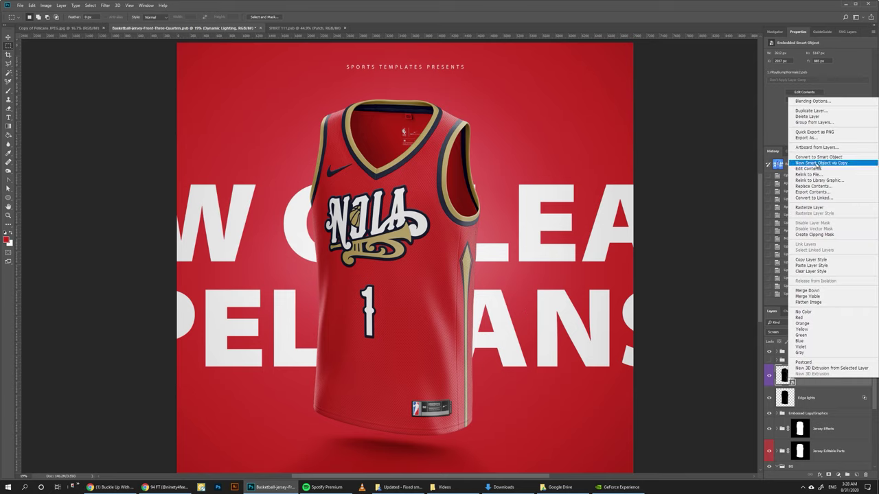
left_click(817, 163)
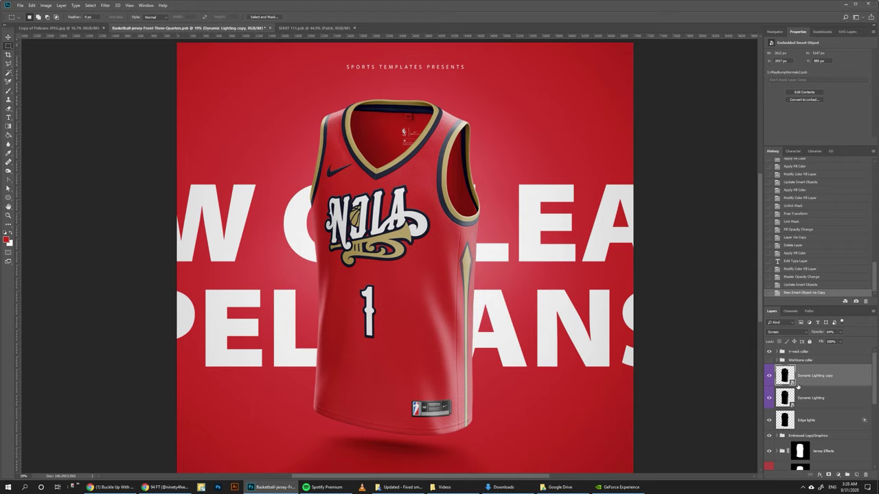
double_click(780, 376)
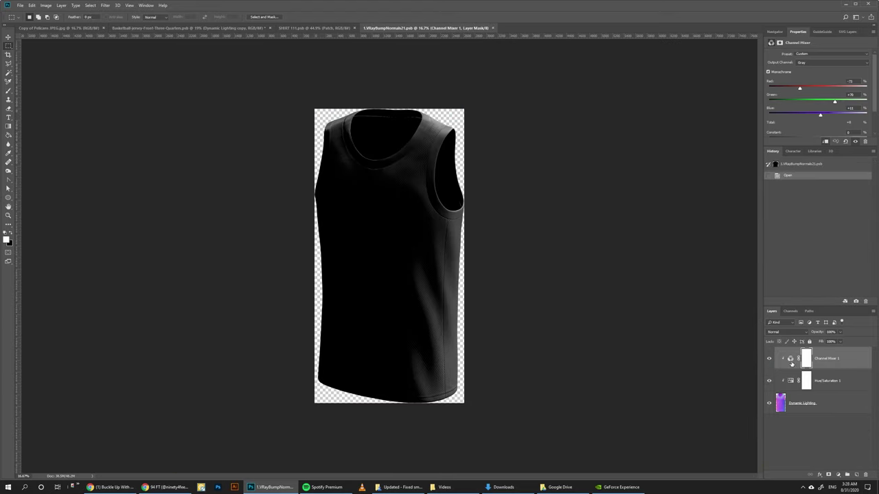
Set the Hue/Saturation 1 hue to -180 and lower the Channel Mixer 1 red value to about -169%
left_click(789, 383)
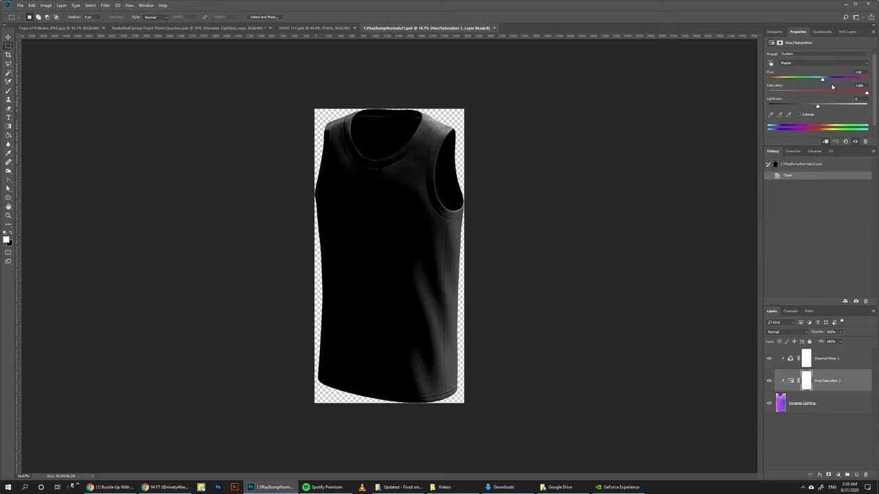
left_click_drag(824, 80, 760, 87)
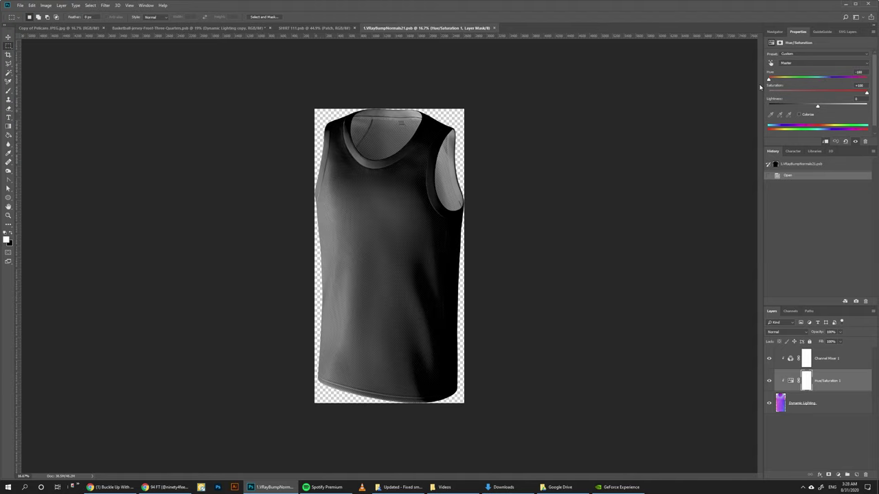
left_click(790, 360)
left_click_drag(799, 89, 777, 92)
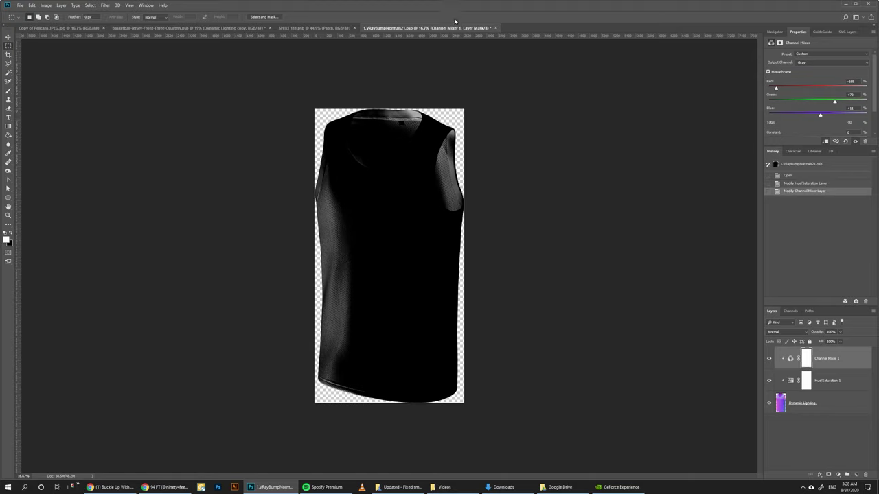
Save and close the copied lighting smart object, compare its effect on the jersey, and leave the Dynamic Lighting copy layer hidden
left_click(495, 28)
left_click(411, 180)
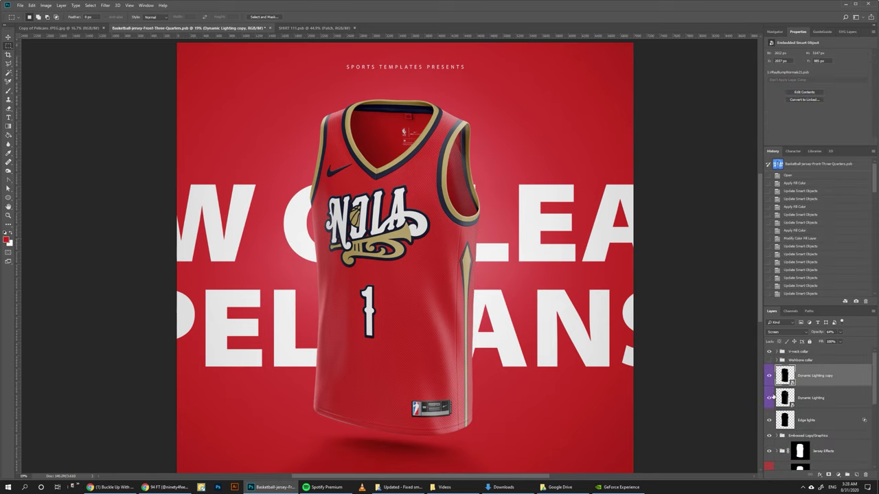
left_click(768, 385)
left_click(768, 385)
left_click(768, 385)
left_click(768, 385)
left_click(769, 380)
left_click(769, 380)
left_click_drag(768, 385, 768, 401)
Lower the original Dynamic Lighting layer's opacity to about 25%, keeping it visible, and display the Navigator overview
left_click(824, 400)
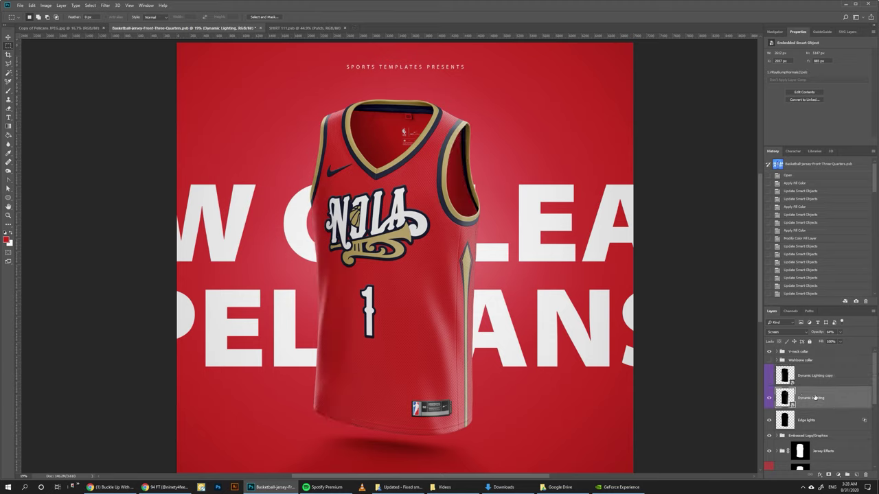
left_click(769, 399)
left_click(840, 332)
left_click(829, 342)
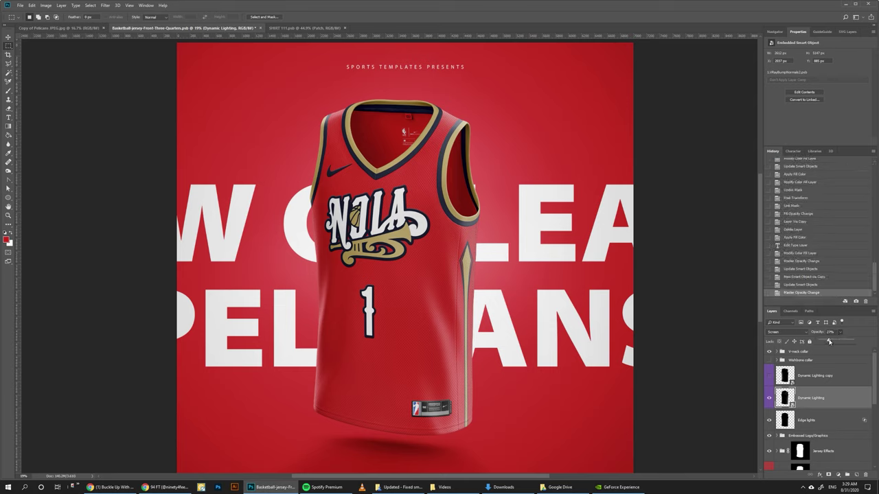
left_click(768, 398)
left_click(768, 399)
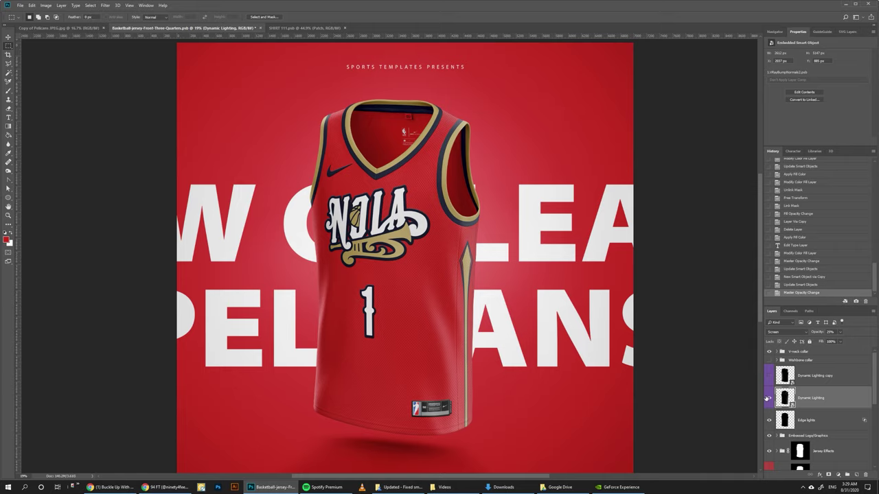
left_click(775, 32)
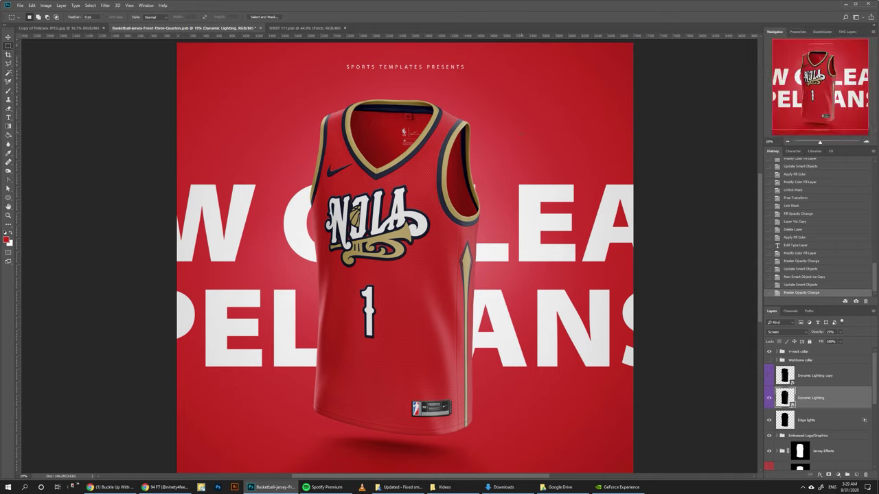